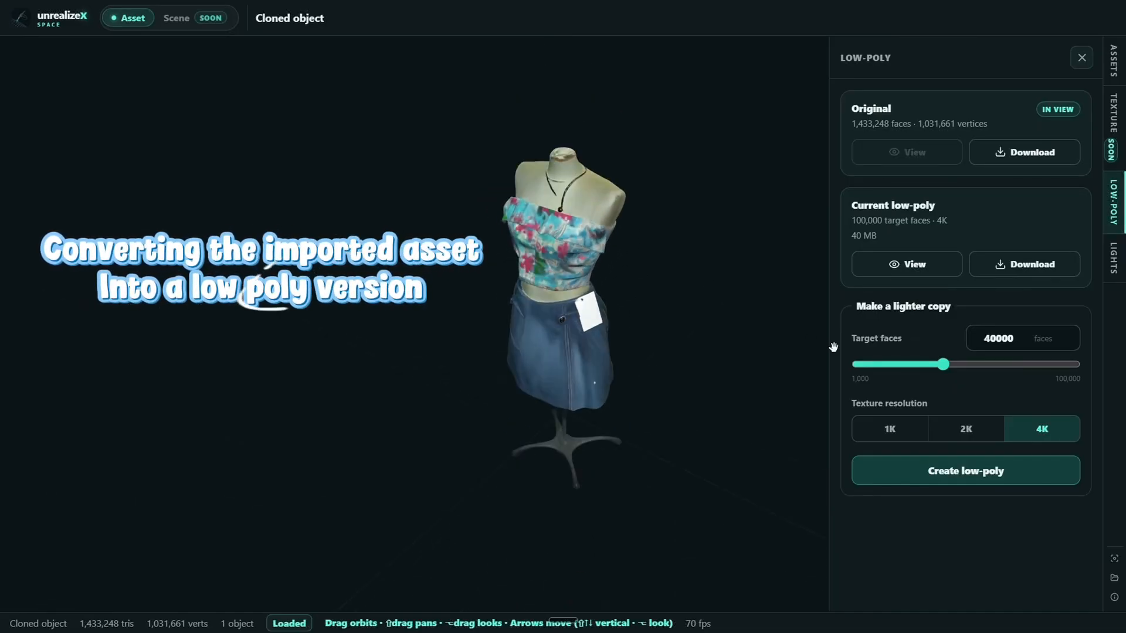
Set the lighter copy's target faces to 100000, then switch to Blender
{"action": "left_click_drag", "start_coordinate": [941, 365], "coordinate": [1074, 364]}
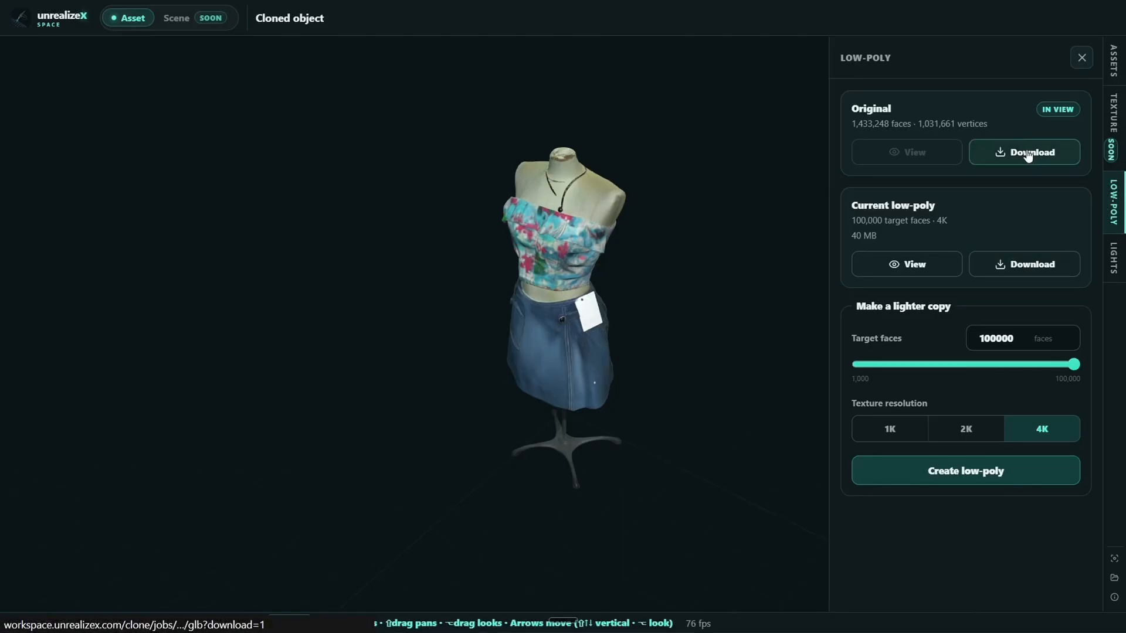
{"action": "key", "text": "alt+Tab"}
{"action": "key", "text": "alt+Tab"}
{"action": "key", "text": "alt+Tab"}
{"action": "key", "text": "alt+Tab"}
{"action": "key", "text": "alt+Tab"}
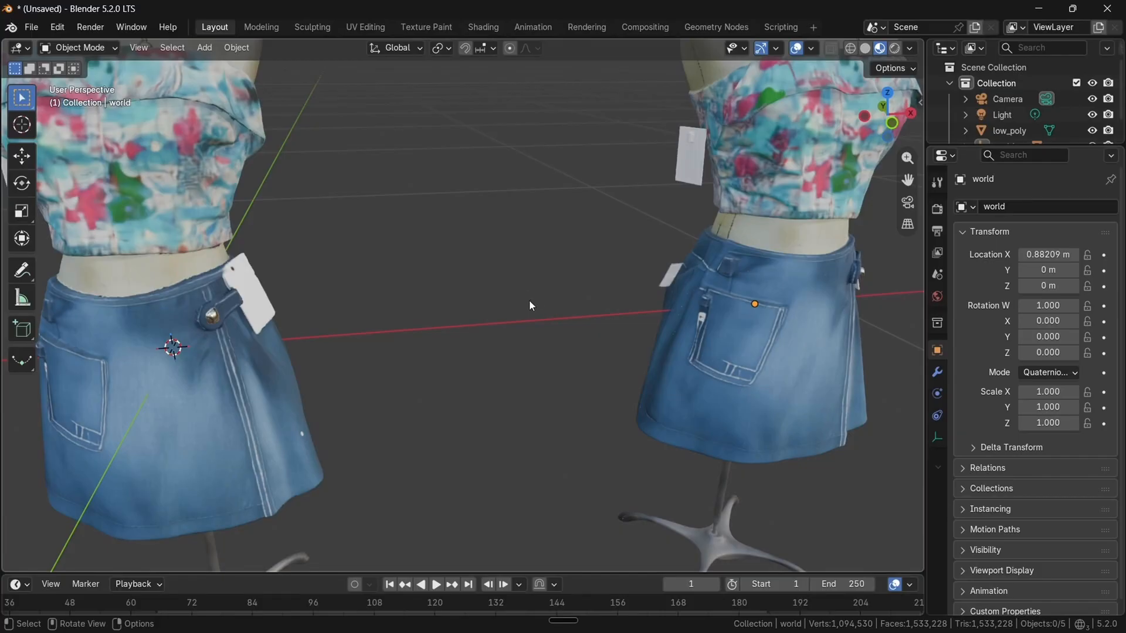
Examine both mannequin models side by side, including the high-poly one
{"action": "scroll", "coordinate": [681, 339], "scroll_direction": "down", "scroll_amount": 10}
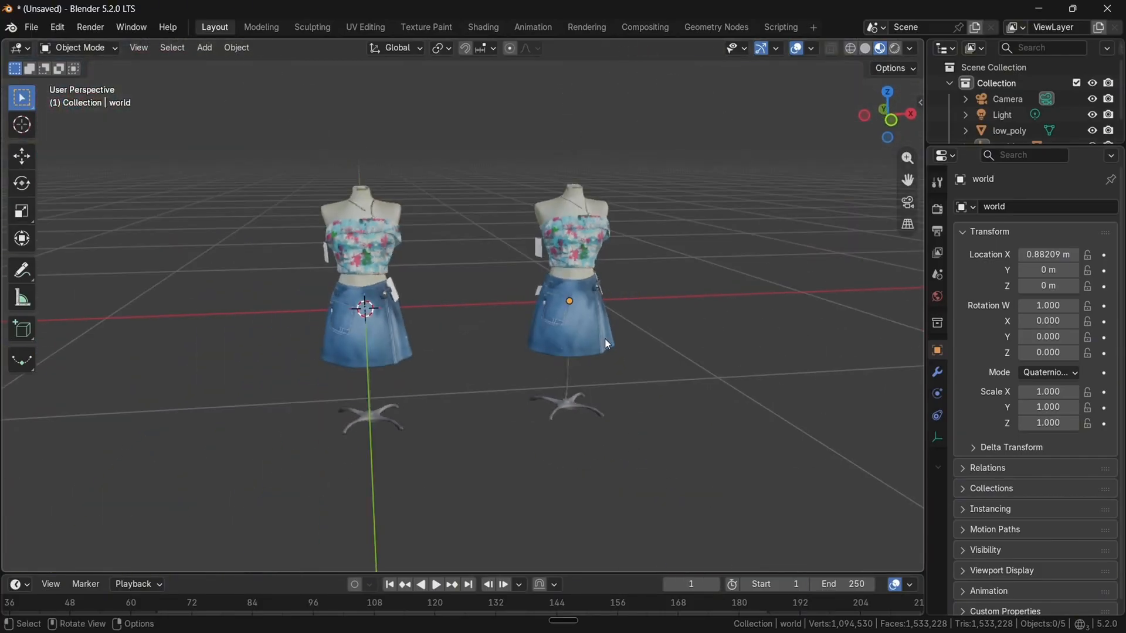
{"action": "left_click", "coordinate": [583, 319]}
{"action": "middle_click_drag", "start_coordinate": [583, 319], "coordinate": [452, 339]}
{"action": "left_click", "coordinate": [586, 480]}
{"action": "middle_click_drag", "start_coordinate": [586, 480], "coordinate": [286, 377]}
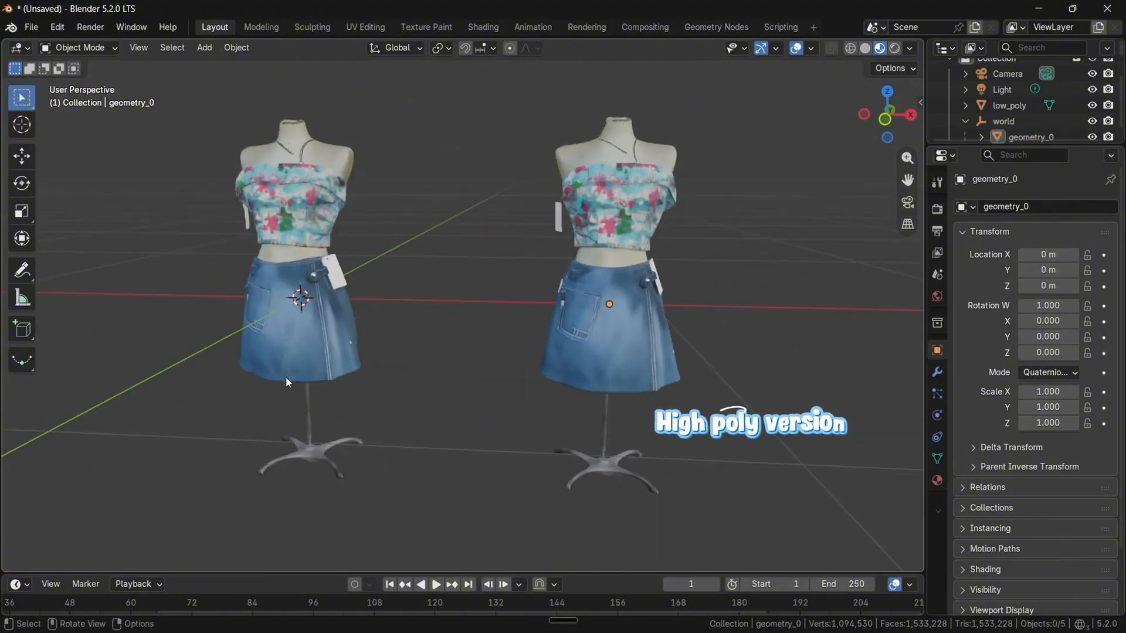
Select the low_poly mannequin and examine its mesh in Edit Mode, ending in Object Mode
{"action": "left_click", "coordinate": [277, 375]}
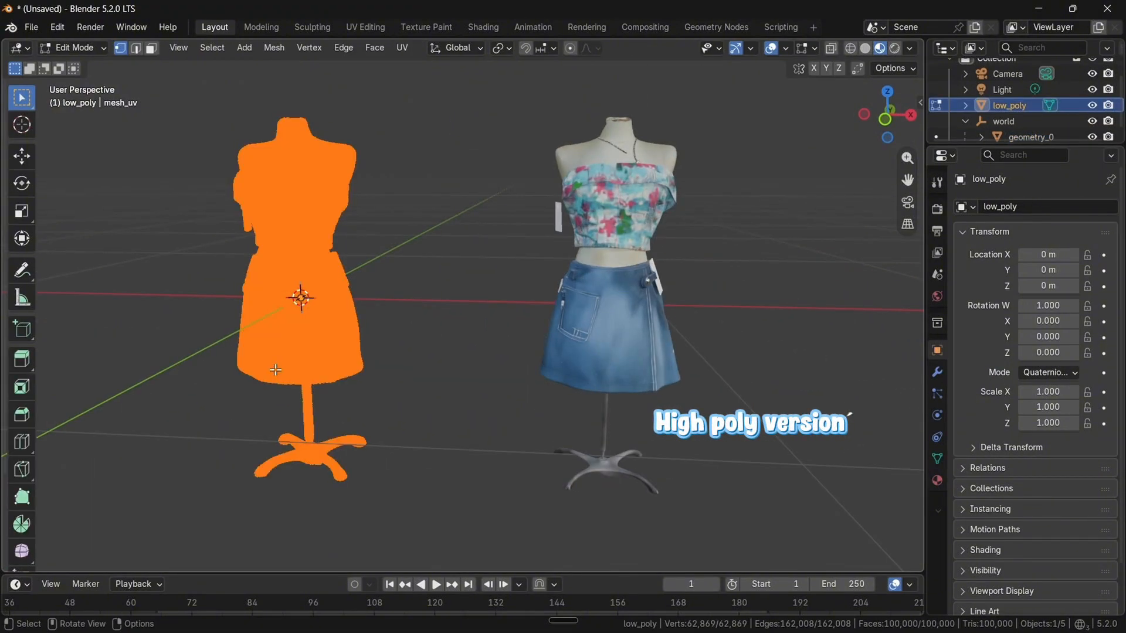
{"action": "scroll", "coordinate": [245, 361], "scroll_direction": "up", "scroll_amount": 5}
{"action": "middle_click_drag", "start_coordinate": [245, 361], "coordinate": [473, 427], "text": "shift"}
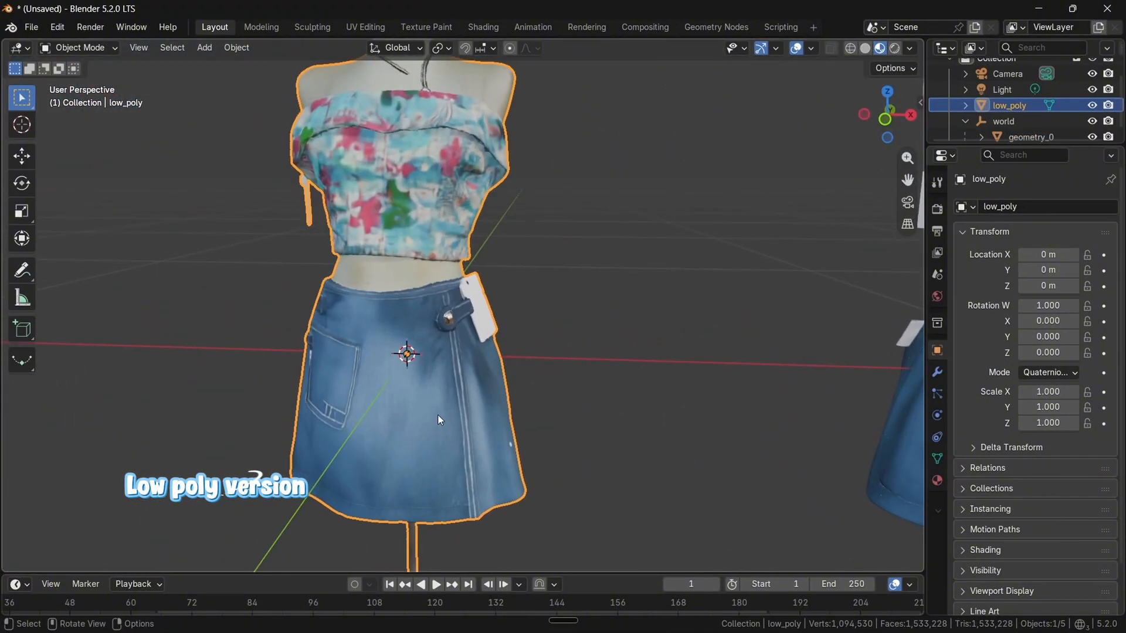
{"action": "scroll", "coordinate": [438, 414], "scroll_direction": "up", "scroll_amount": 4}
{"action": "key", "text": "Tab"}
{"action": "key", "text": "Tab"}
{"action": "scroll", "coordinate": [437, 419], "scroll_direction": "down", "scroll_amount": 4}
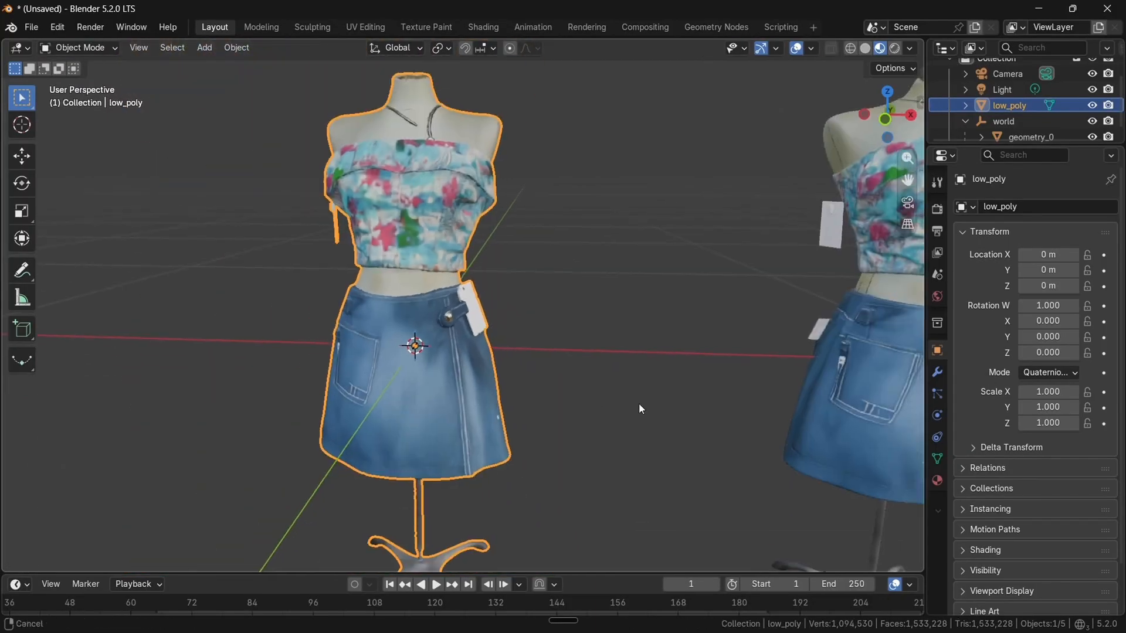
Select the high-poly mannequin geometry_0 and examine its mesh density on the skirt in Edit Mode
{"action": "middle_click_drag", "start_coordinate": [641, 407], "coordinate": [481, 340], "text": "shift"}
{"action": "left_click", "coordinate": [481, 340]}
{"action": "scroll", "coordinate": [481, 340], "scroll_direction": "up", "scroll_amount": 3}
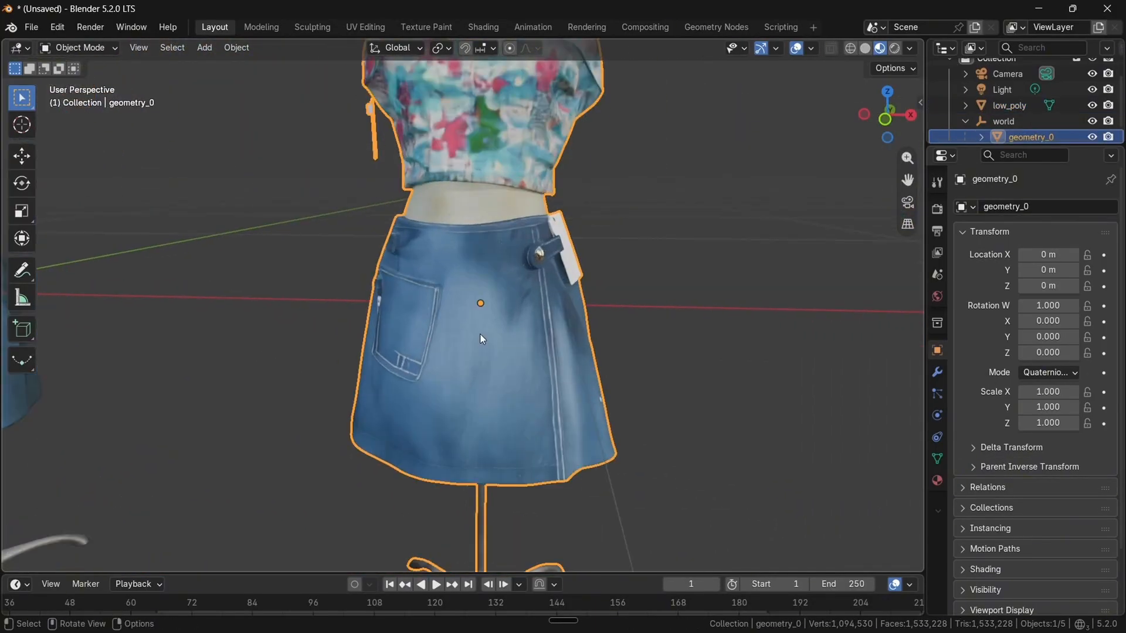
{"action": "key", "text": "Tab"}
{"action": "scroll", "coordinate": [480, 335], "scroll_direction": "down", "scroll_amount": 1}
{"action": "scroll", "coordinate": [489, 305], "scroll_direction": "up", "scroll_amount": 5}
{"action": "scroll", "coordinate": [490, 305], "scroll_direction": "up", "scroll_amount": 4}
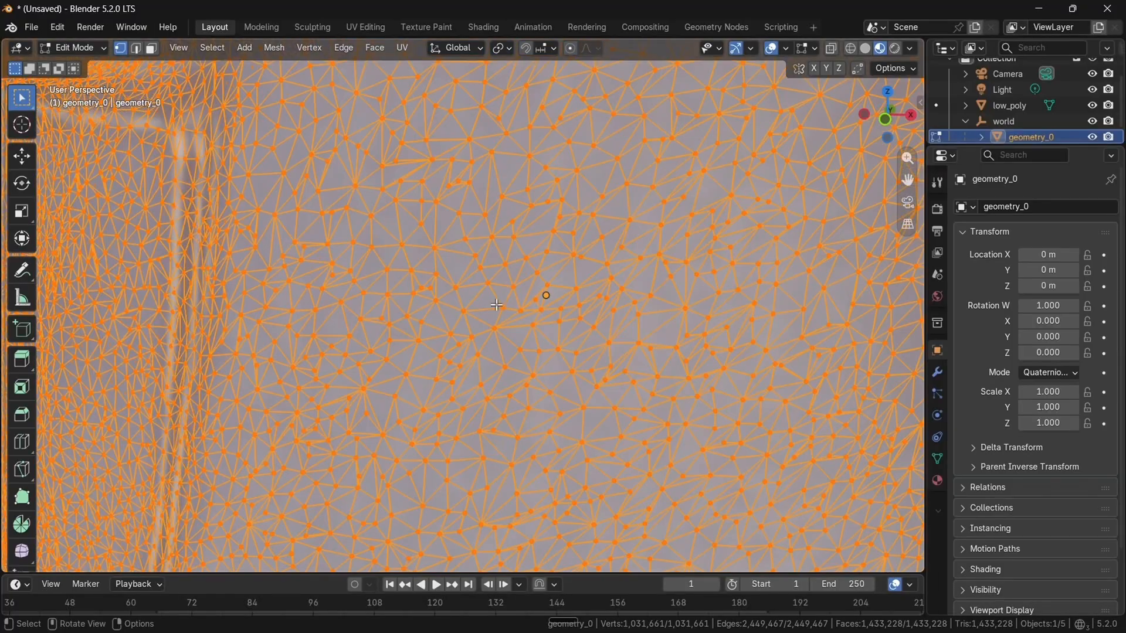
Clear the selection on geometry_0 and select the linked geometry of the skirt's side panel
{"action": "key", "text": "alt+a"}
{"action": "scroll", "coordinate": [500, 304], "scroll_direction": "down", "scroll_amount": 8}
{"action": "scroll", "coordinate": [493, 378], "scroll_direction": "up", "scroll_amount": 6}
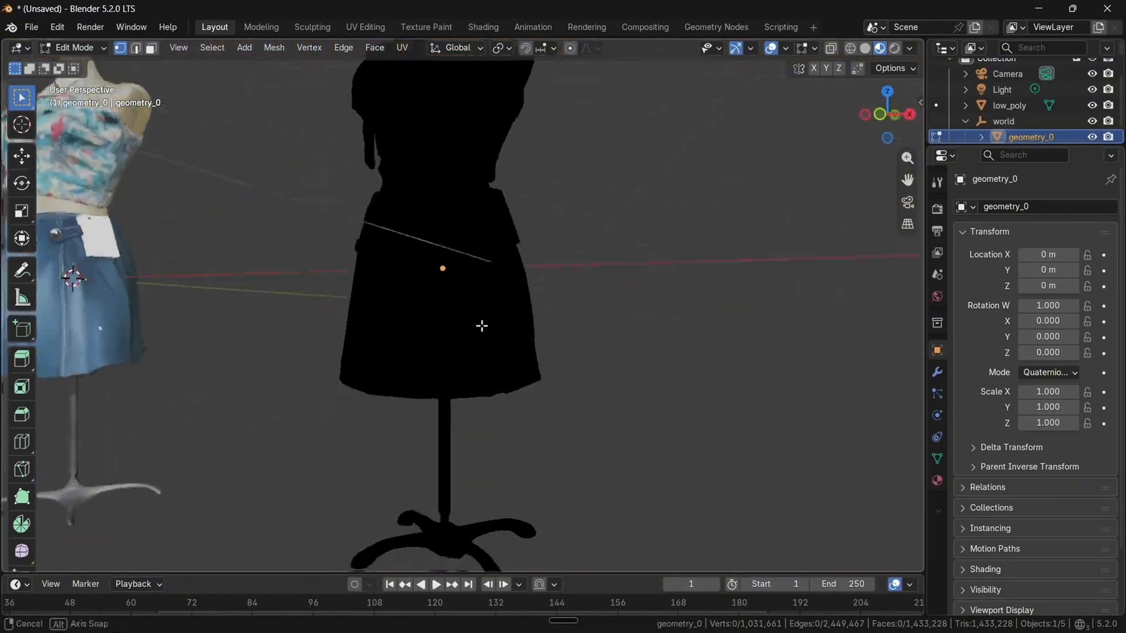
{"action": "key", "text": "Tab"}
{"action": "middle_click_drag", "start_coordinate": [497, 301], "coordinate": [631, 392], "text": "shift"}
{"action": "scroll", "coordinate": [461, 436], "scroll_direction": "up", "scroll_amount": 3}
{"action": "scroll", "coordinate": [484, 439], "scroll_direction": "down", "scroll_amount": 3}
{"action": "key", "text": "Tab"}
{"action": "key", "text": "l"}
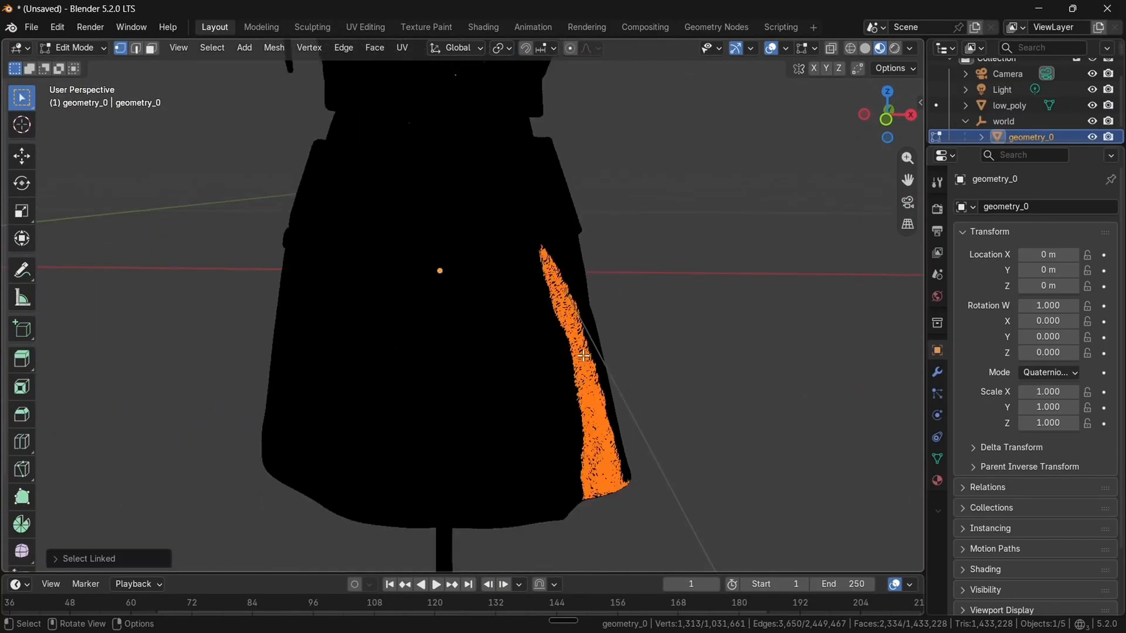
Try to move the selected side panel away from the high-poly skirt, then return to Object Mode
{"action": "key", "text": "g"}
{"action": "key", "text": "Escape"}
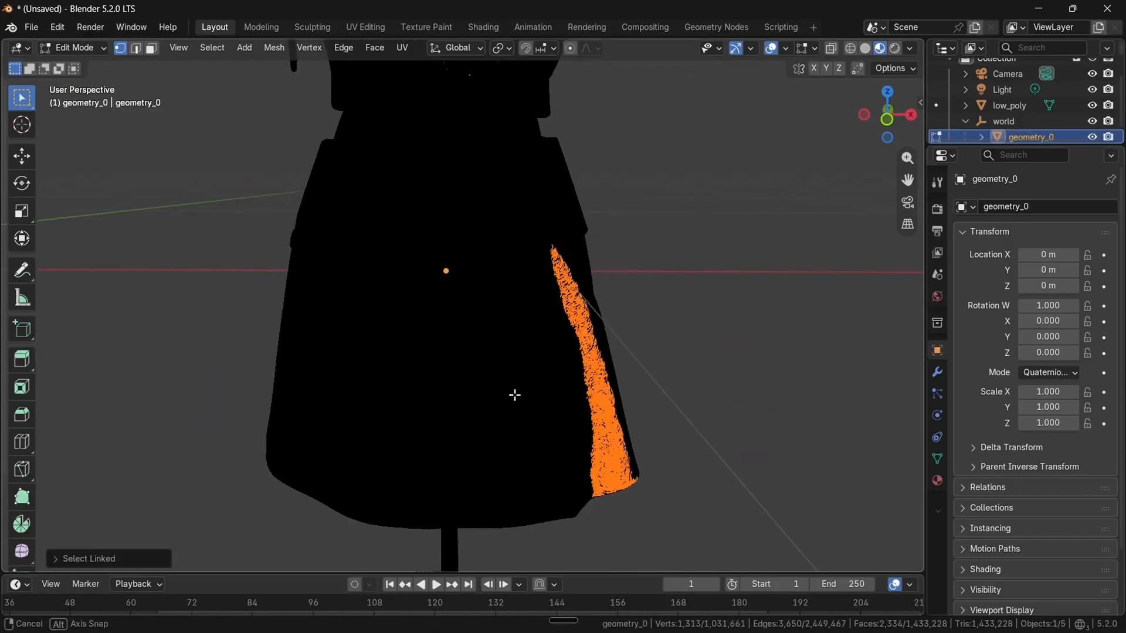
{"action": "middle_click_drag", "start_coordinate": [538, 413], "coordinate": [616, 444]}
{"action": "key", "text": "g"}
{"action": "key", "text": "Escape"}
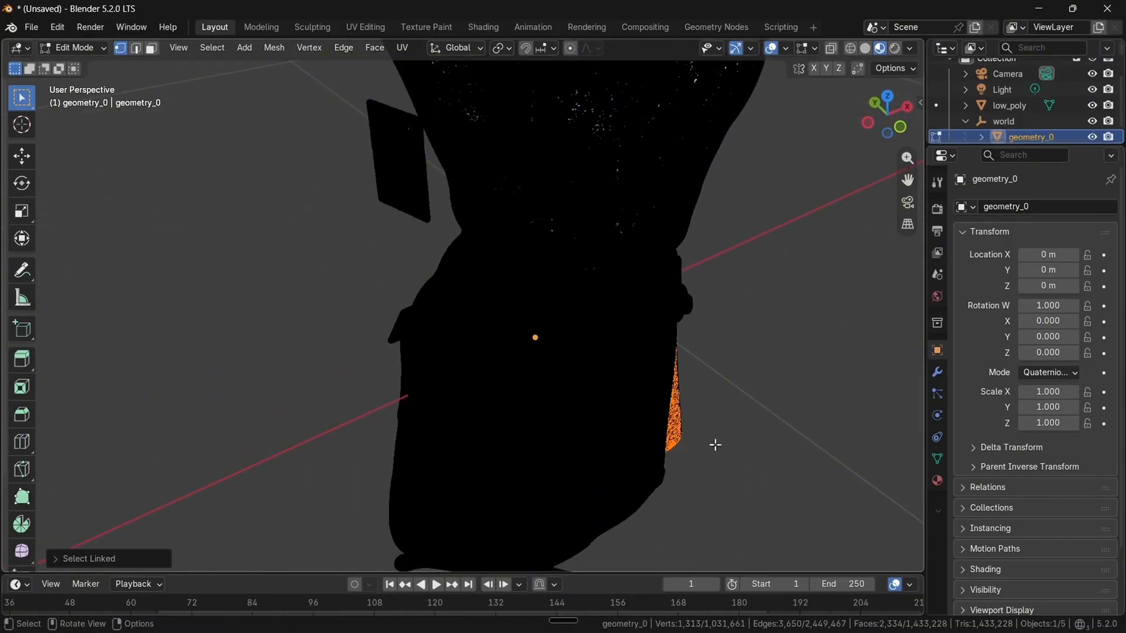
{"action": "middle_click_drag", "start_coordinate": [714, 443], "coordinate": [432, 311]}
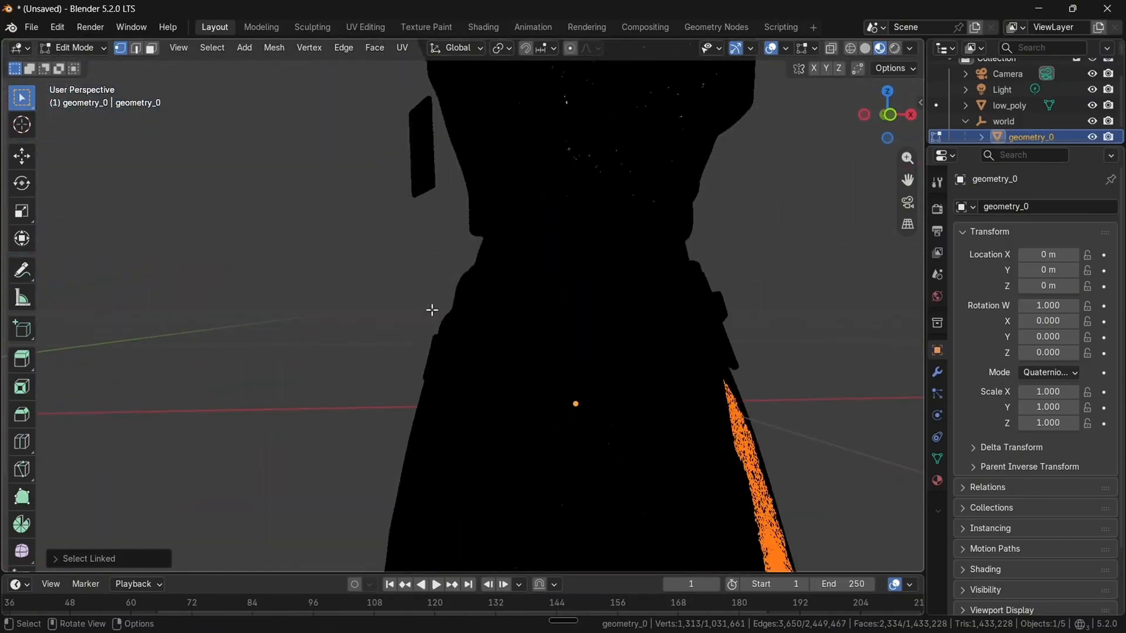
{"action": "key", "text": "Tab"}
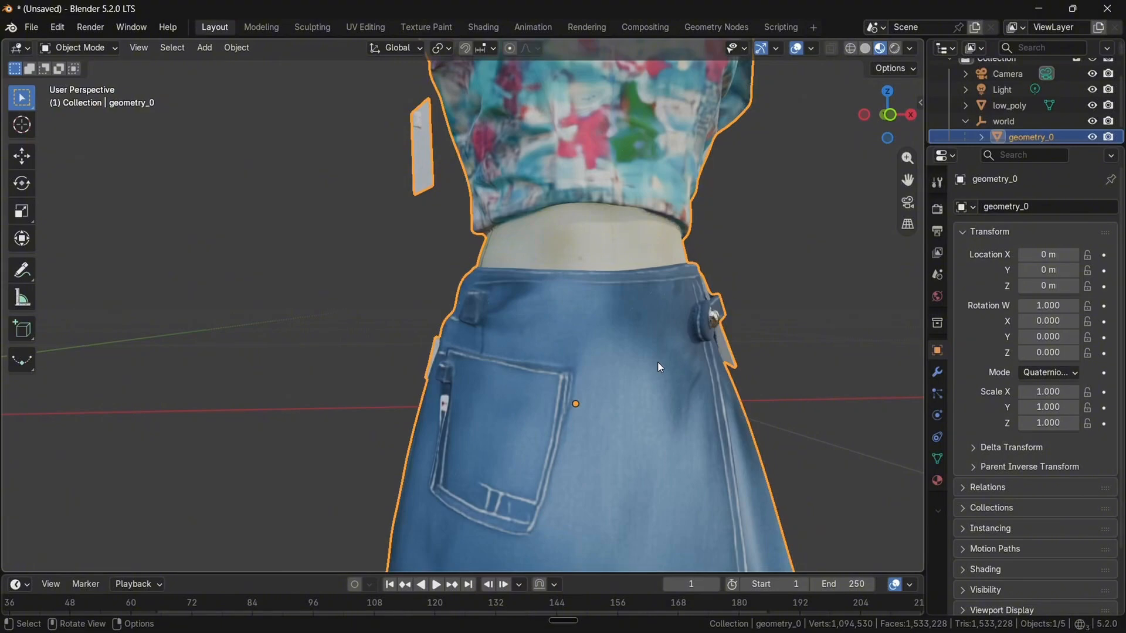
Compare the skirt and top details of the high-poly and low-poly mannequins, and deselect geometry_0
{"action": "middle_click_drag", "start_coordinate": [657, 362], "coordinate": [616, 380], "text": "shift"}
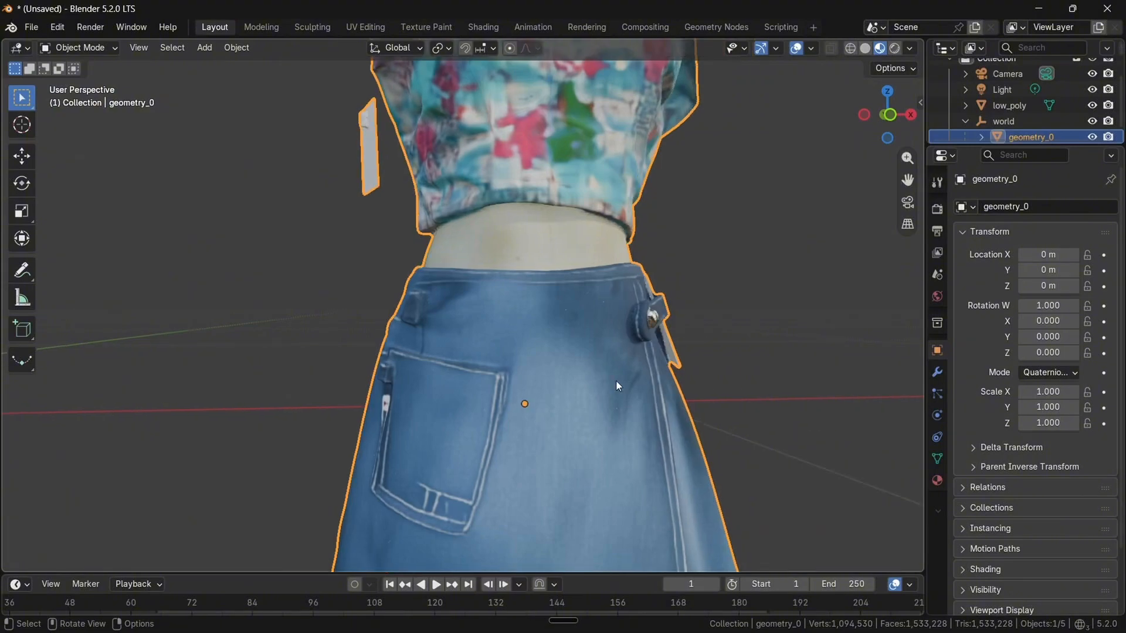
{"action": "scroll", "coordinate": [458, 384], "scroll_direction": "down", "scroll_amount": 5}
{"action": "scroll", "coordinate": [410, 390], "scroll_direction": "up", "scroll_amount": 5}
{"action": "middle_click_drag", "start_coordinate": [348, 410], "coordinate": [689, 359], "text": "shift"}
{"action": "scroll", "coordinate": [689, 358], "scroll_direction": "down", "scroll_amount": 1}
{"action": "scroll", "coordinate": [689, 359], "scroll_direction": "down", "scroll_amount": 1}
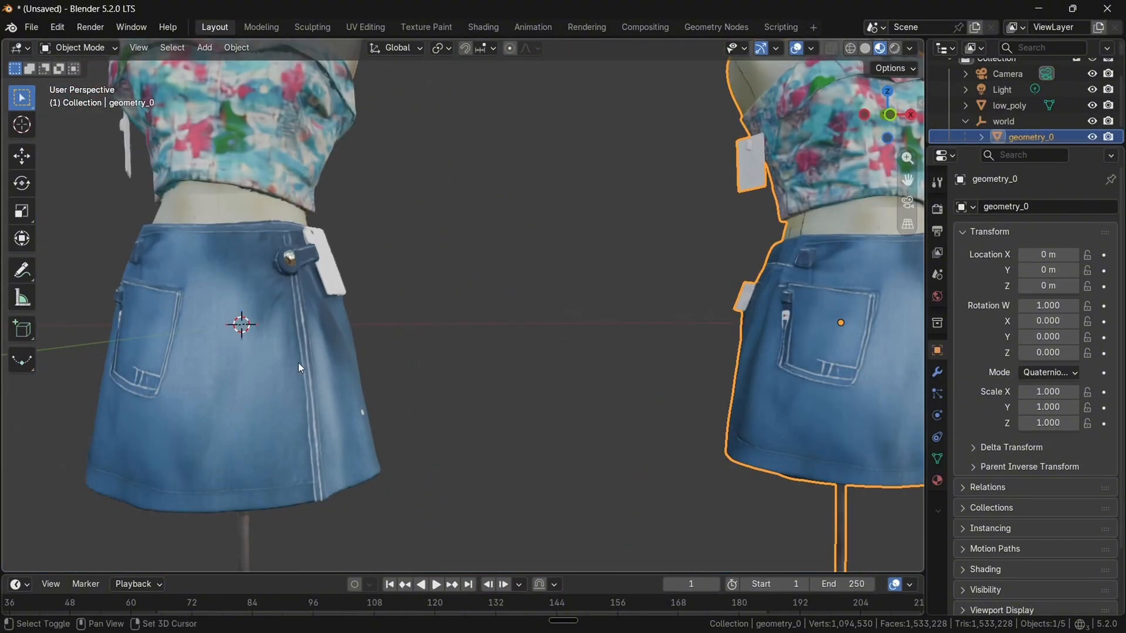
{"action": "middle_click_drag", "start_coordinate": [297, 362], "coordinate": [551, 383], "text": "shift"}
{"action": "middle_click_drag", "start_coordinate": [608, 409], "coordinate": [420, 318]}
{"action": "left_click", "coordinate": [544, 319]}
{"action": "scroll", "coordinate": [467, 388], "scroll_direction": "up", "scroll_amount": 6}
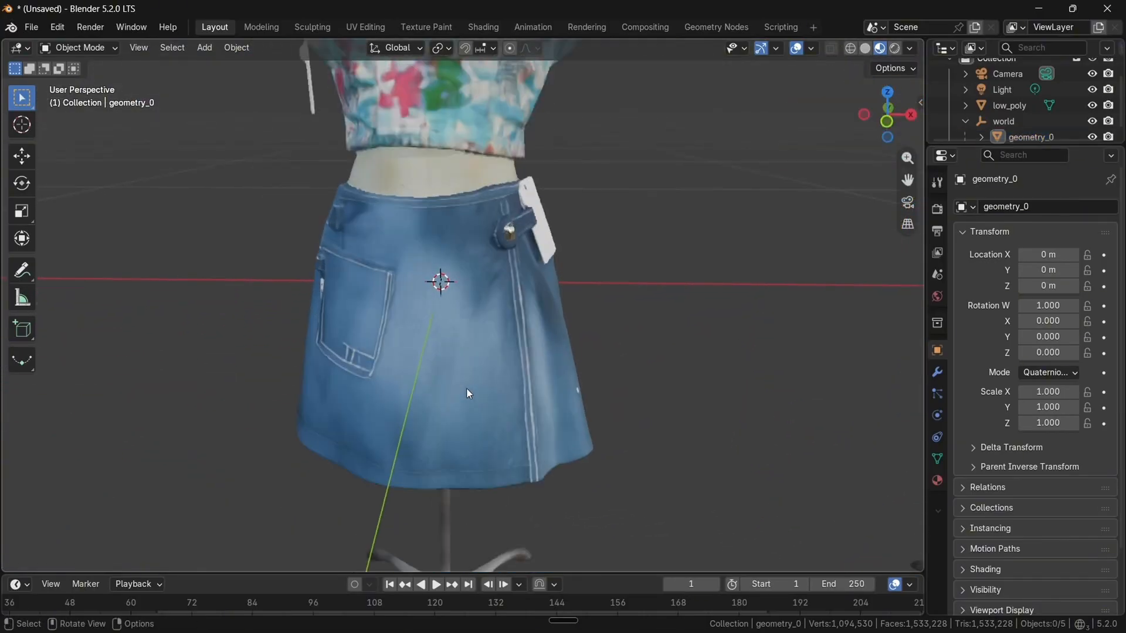
Enter Edit Mode on low_poly, clear its selection, and select the linked geometry of the skirt's side panel
{"action": "left_click", "coordinate": [501, 378]}
{"action": "middle_click_drag", "start_coordinate": [475, 433], "coordinate": [472, 417], "text": "shift"}
{"action": "scroll", "coordinate": [505, 374], "scroll_direction": "down", "scroll_amount": 5}
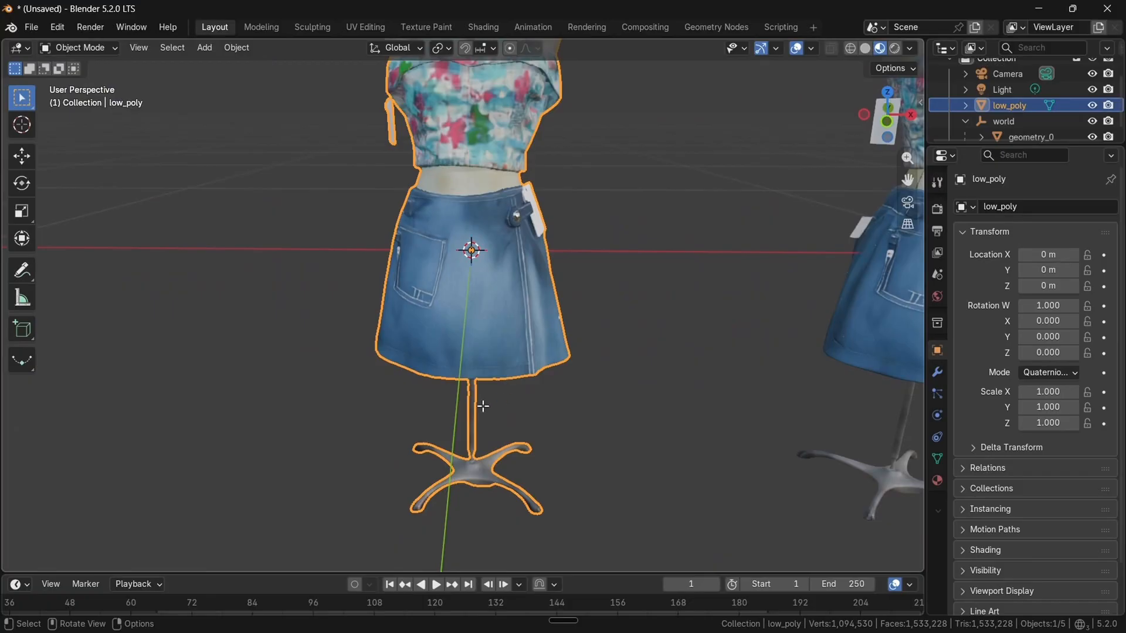
{"action": "key", "text": "Tab"}
{"action": "mouse_move", "coordinate": [982, 631]}
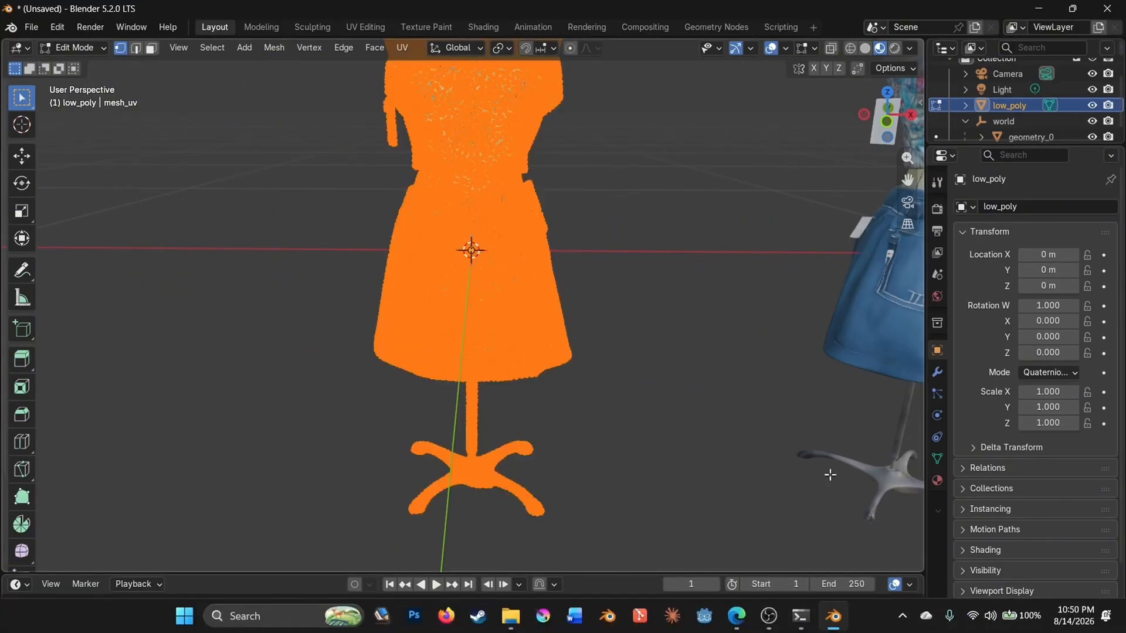
{"action": "middle_click_drag", "start_coordinate": [580, 409], "coordinate": [497, 339]}
{"action": "scroll", "coordinate": [560, 308], "scroll_direction": "up", "scroll_amount": 1}
{"action": "key", "text": "alt+a"}
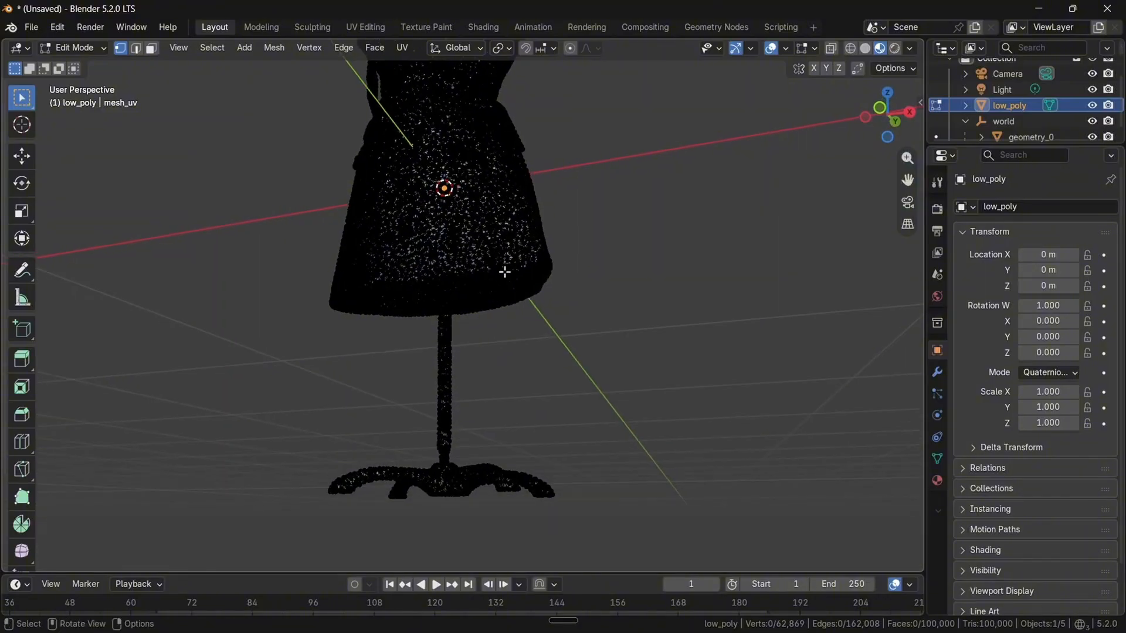
{"action": "middle_click_drag", "start_coordinate": [504, 271], "coordinate": [499, 356]}
{"action": "scroll", "coordinate": [499, 390], "scroll_direction": "up", "scroll_amount": 6}
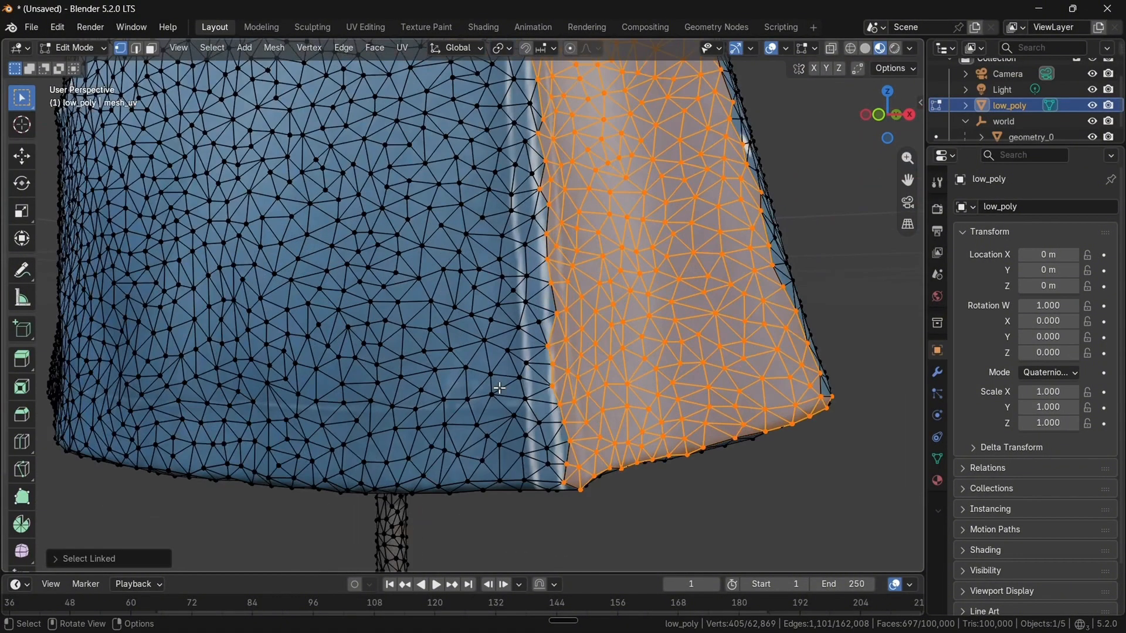
Try to move the selected side panel away from the low-poly skirt
{"action": "key", "text": "g"}
{"action": "right_click", "coordinate": [761, 391]}
{"action": "middle_click_drag", "start_coordinate": [727, 430], "coordinate": [738, 458]}
{"action": "scroll", "coordinate": [774, 484], "scroll_direction": "down", "scroll_amount": 4}
{"action": "scroll", "coordinate": [739, 457], "scroll_direction": "up", "scroll_amount": 2}
{"action": "key", "text": "g"}
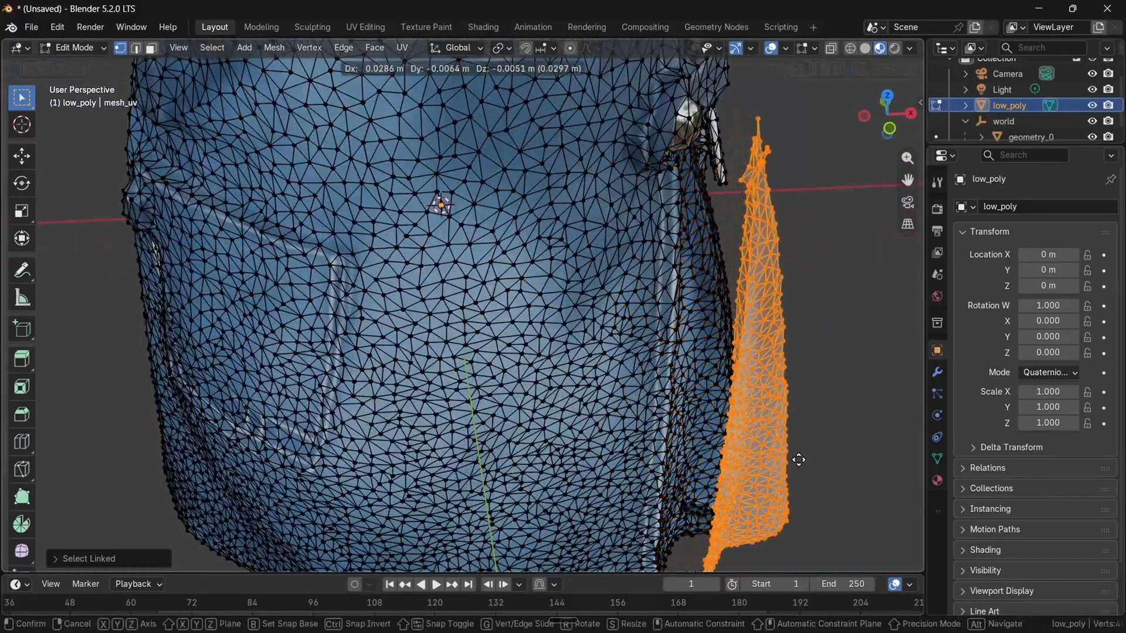
{"action": "right_click", "coordinate": [796, 460]}
{"action": "left_click", "coordinate": [791, 458]}
Select the whole low_poly mesh and merge its vertices by distance
{"action": "scroll", "coordinate": [789, 458], "scroll_direction": "down", "scroll_amount": 5}
{"action": "key", "text": "a"}
{"action": "scroll", "coordinate": [657, 427], "scroll_direction": "up", "scroll_amount": 1}
{"action": "middle_click_drag", "start_coordinate": [656, 426], "coordinate": [534, 324]}
{"action": "left_click", "coordinate": [533, 395]}
{"action": "key", "text": "a"}
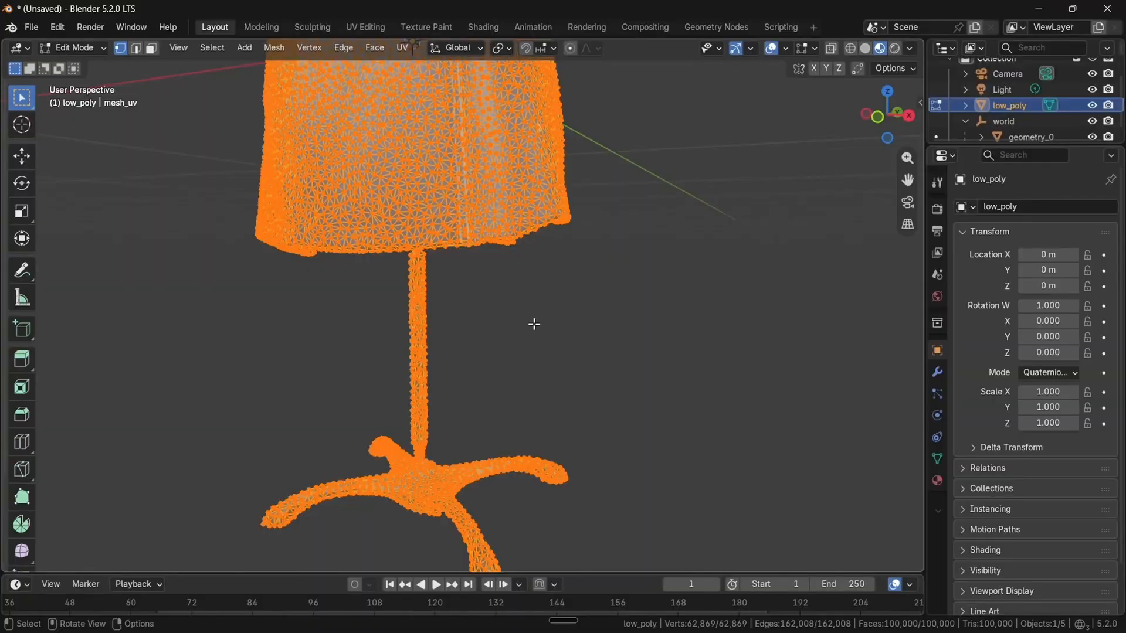
{"action": "key", "text": "m"}
{"action": "left_click", "coordinate": [502, 377]}
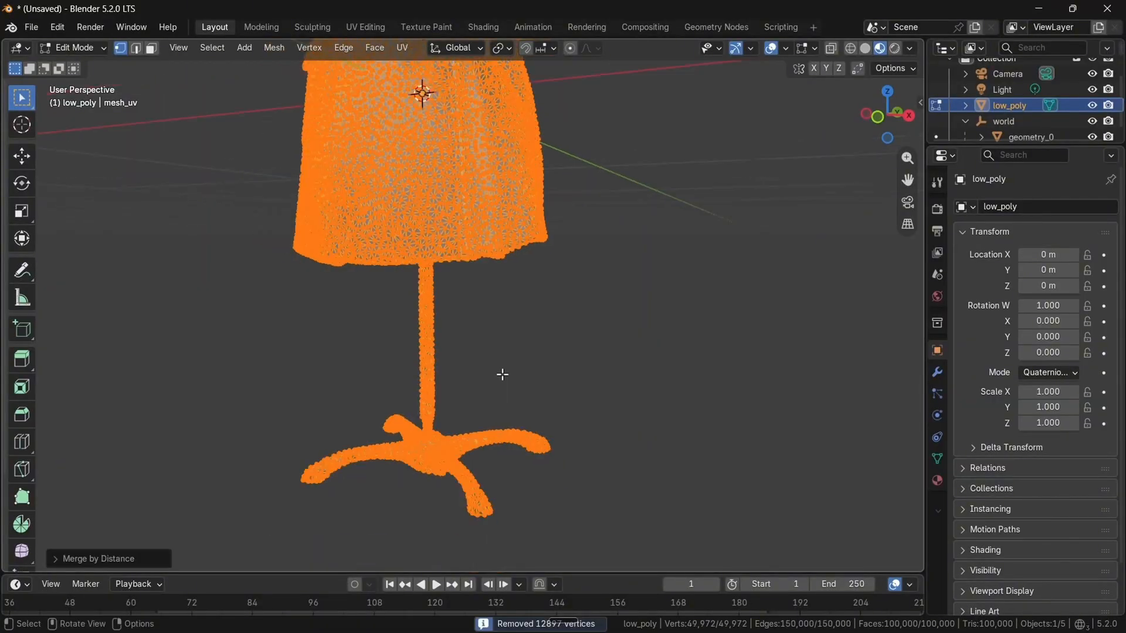
Select all geometry linked to the stand's base to check the merged mesh's connectivity
{"action": "scroll", "coordinate": [502, 374], "scroll_direction": "down", "scroll_amount": 5}
{"action": "scroll", "coordinate": [476, 370], "scroll_direction": "up", "scroll_amount": 1}
{"action": "left_click", "coordinate": [478, 364]}
{"action": "key", "text": "ctrl+l"}
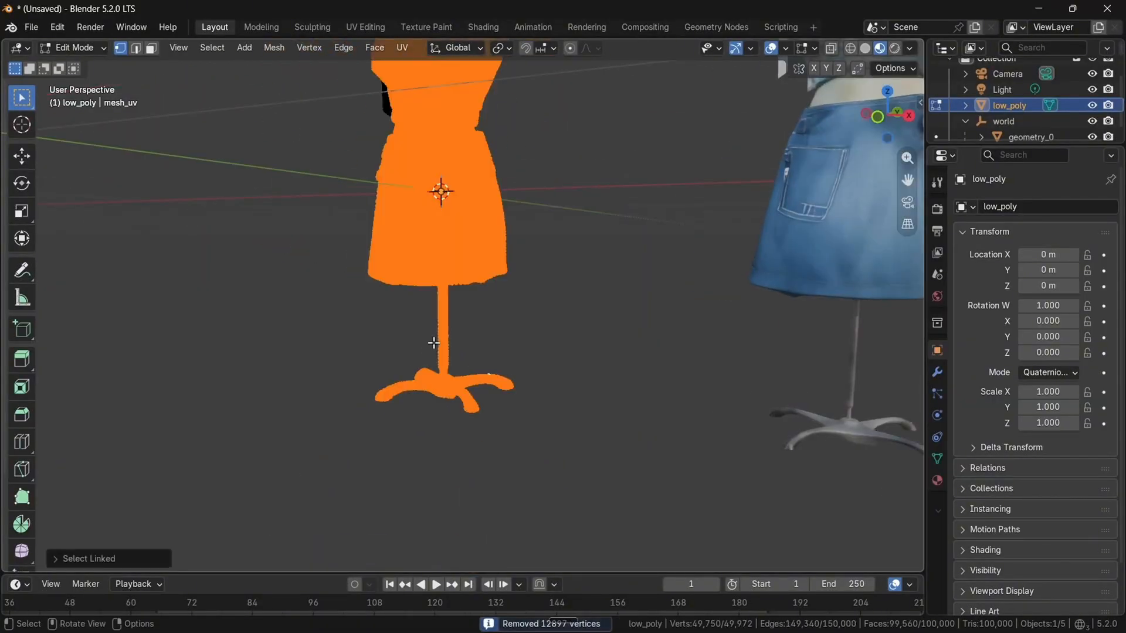
Clear the selection and pick a shortest path of vertices across the skirt's inner surface, just above the hem
{"action": "scroll", "coordinate": [432, 342], "scroll_direction": "up", "scroll_amount": 4}
{"action": "middle_click_drag", "start_coordinate": [433, 343], "coordinate": [397, 307]}
{"action": "scroll", "coordinate": [463, 262], "scroll_direction": "up", "scroll_amount": 3}
{"action": "left_click", "coordinate": [462, 262]}
{"action": "scroll", "coordinate": [397, 307], "scroll_direction": "up", "scroll_amount": 2}
{"action": "scroll", "coordinate": [378, 265], "scroll_direction": "up", "scroll_amount": 2}
{"action": "key", "text": "a"}
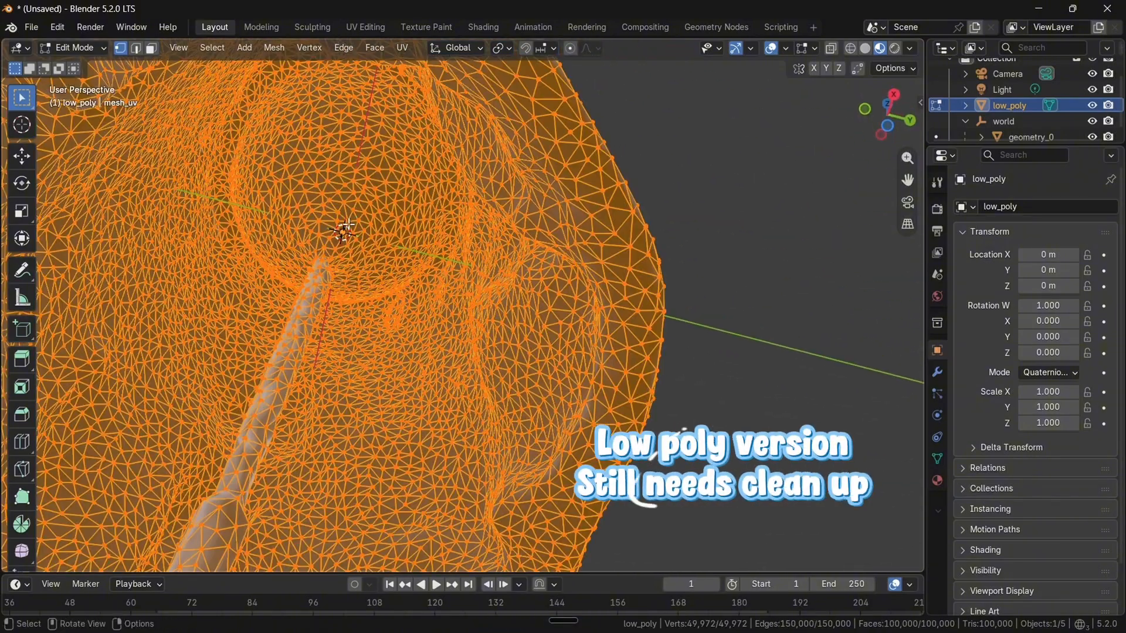
{"action": "key", "text": "alt+a"}
{"action": "middle_click_drag", "start_coordinate": [564, 338], "coordinate": [768, 441]}
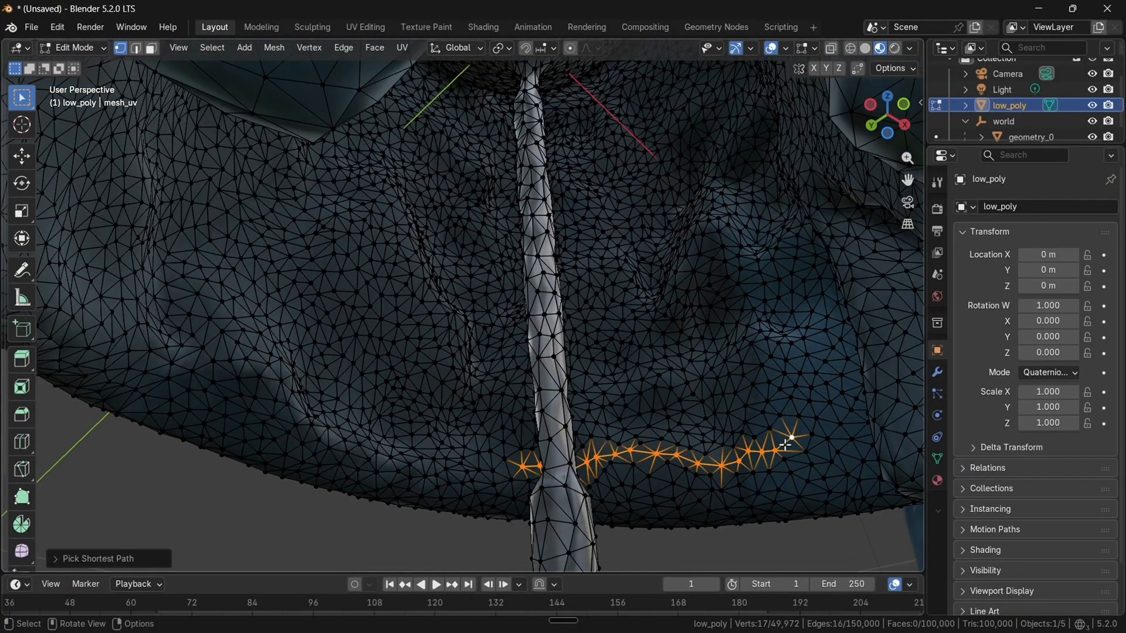
Switch the viewport to Solid shading and the selection mode to edges
{"action": "key", "text": "z"}
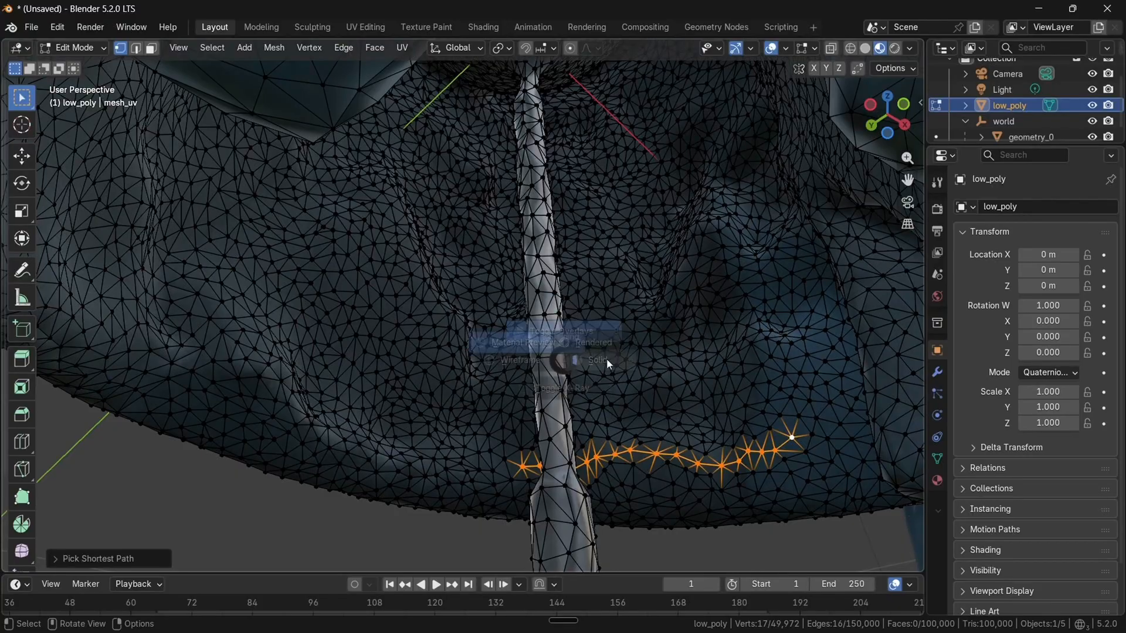
{"action": "left_click", "coordinate": [670, 358]}
{"action": "key", "text": "2"}
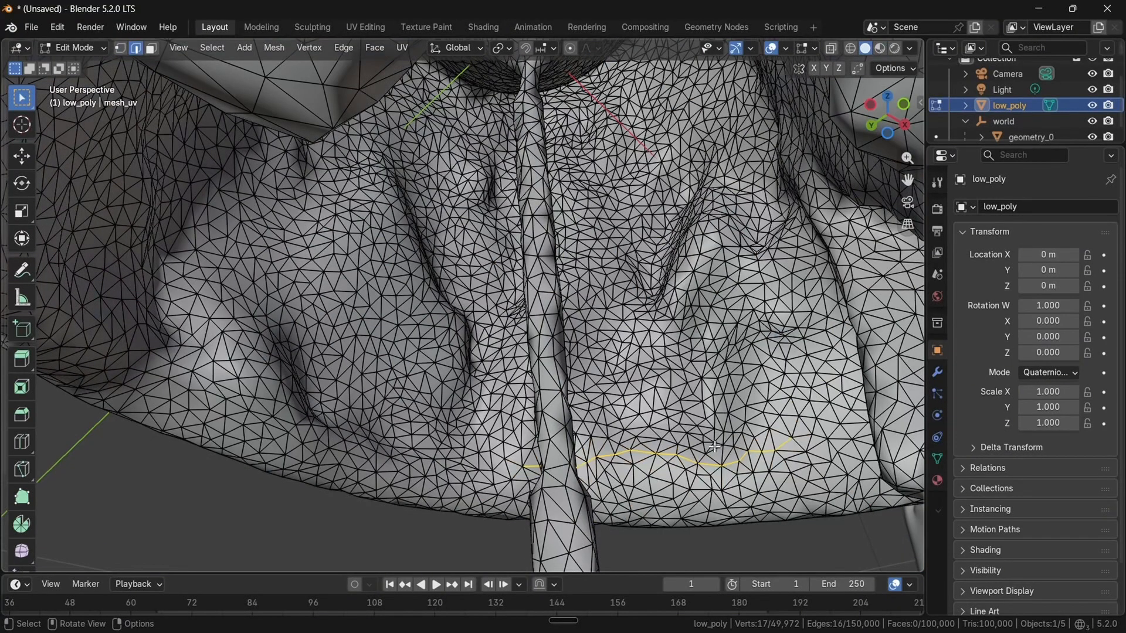
Extend the shortest-path edge selection along the skirt's inner surface, following the folds just above the hem
{"action": "middle_click_drag", "start_coordinate": [671, 358], "coordinate": [558, 452]}
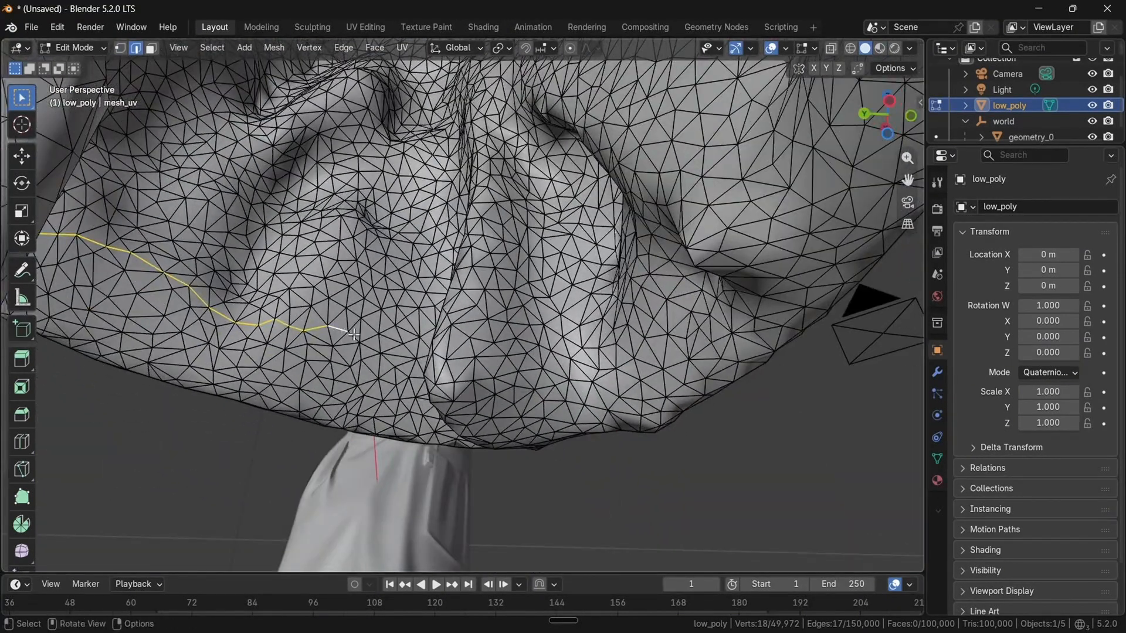
{"action": "middle_click_drag", "start_coordinate": [354, 334], "coordinate": [546, 417]}
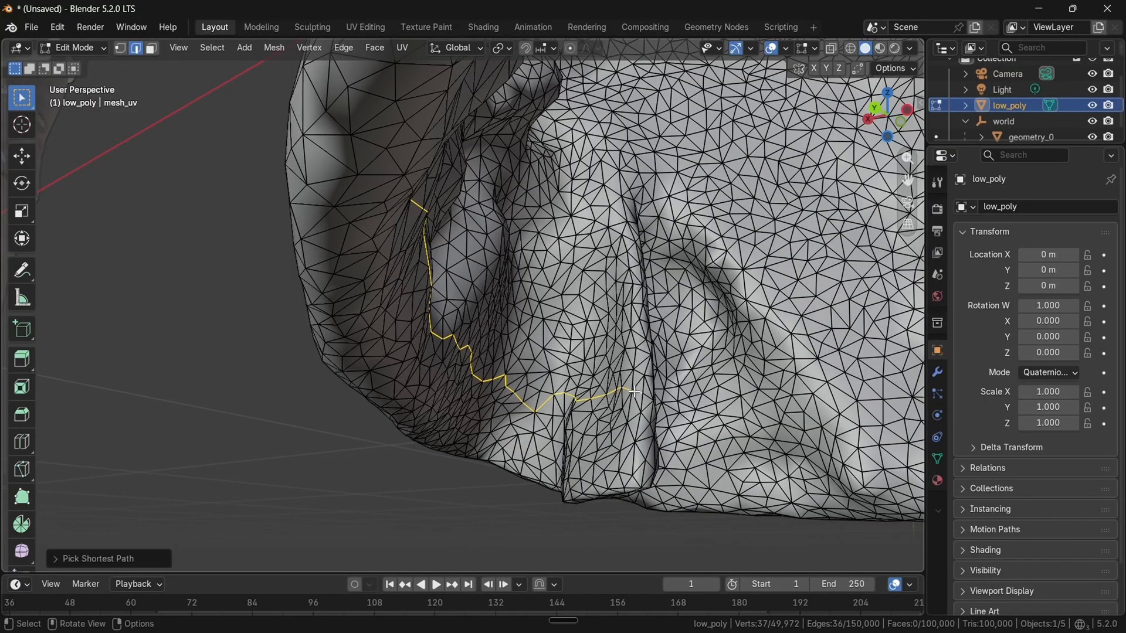
{"action": "middle_click_drag", "start_coordinate": [635, 392], "coordinate": [527, 438]}
{"action": "left_click", "coordinate": [560, 402], "text": "ctrl"}
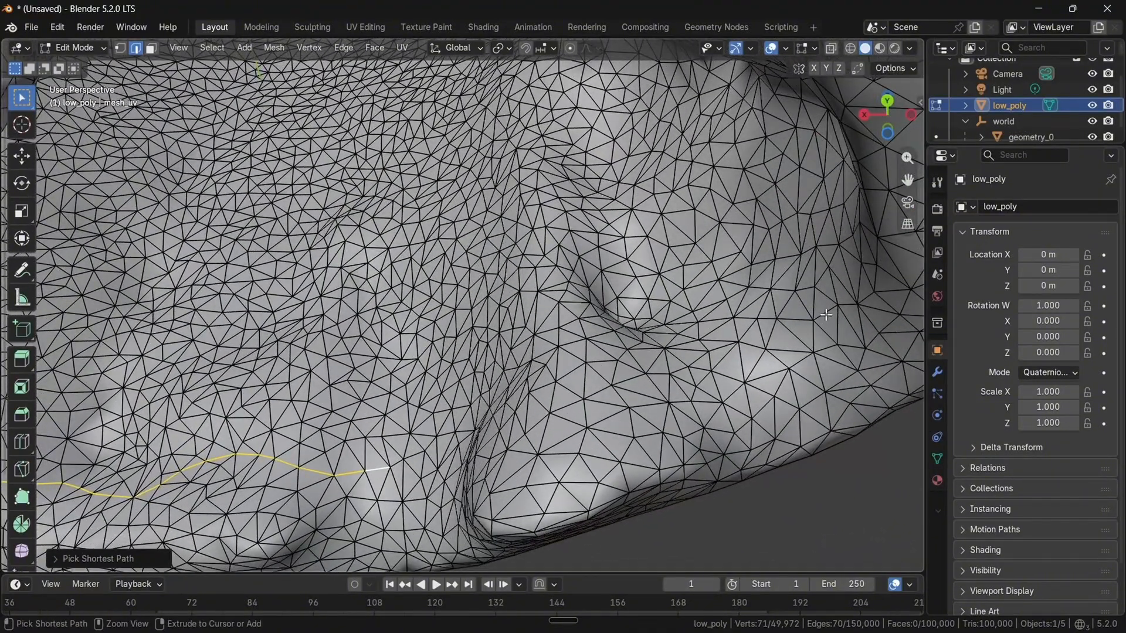
{"action": "left_click", "coordinate": [826, 315], "text": "ctrl"}
Continue the shortest edge path around the rest of the skirt's inner side, passing behind the stand's pole
{"action": "middle_click_drag", "start_coordinate": [826, 315], "coordinate": [494, 400]}
{"action": "scroll", "coordinate": [692, 399], "scroll_direction": "down", "scroll_amount": 5}
{"action": "scroll", "coordinate": [547, 442], "scroll_direction": "up", "scroll_amount": 5}
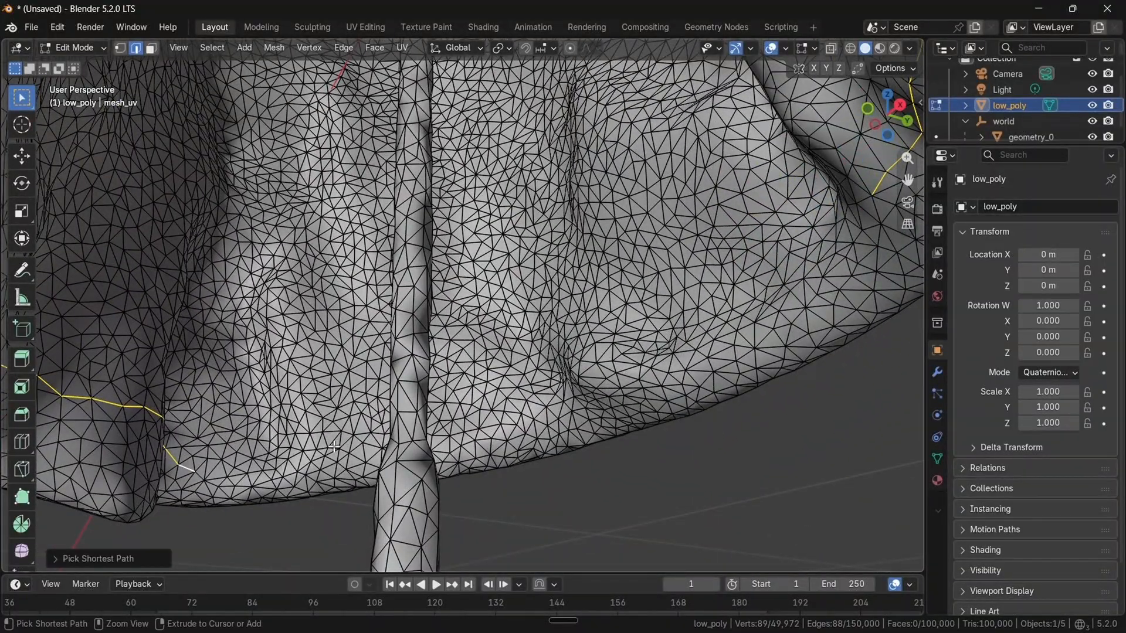
{"action": "left_click", "coordinate": [334, 447], "text": "ctrl"}
{"action": "middle_click_drag", "start_coordinate": [334, 447], "coordinate": [451, 470]}
{"action": "middle_click_drag", "start_coordinate": [452, 470], "coordinate": [397, 335], "text": "shift"}
{"action": "scroll", "coordinate": [568, 233], "scroll_direction": "down", "scroll_amount": 5}
{"action": "middle_click_drag", "start_coordinate": [485, 366], "coordinate": [431, 328]}
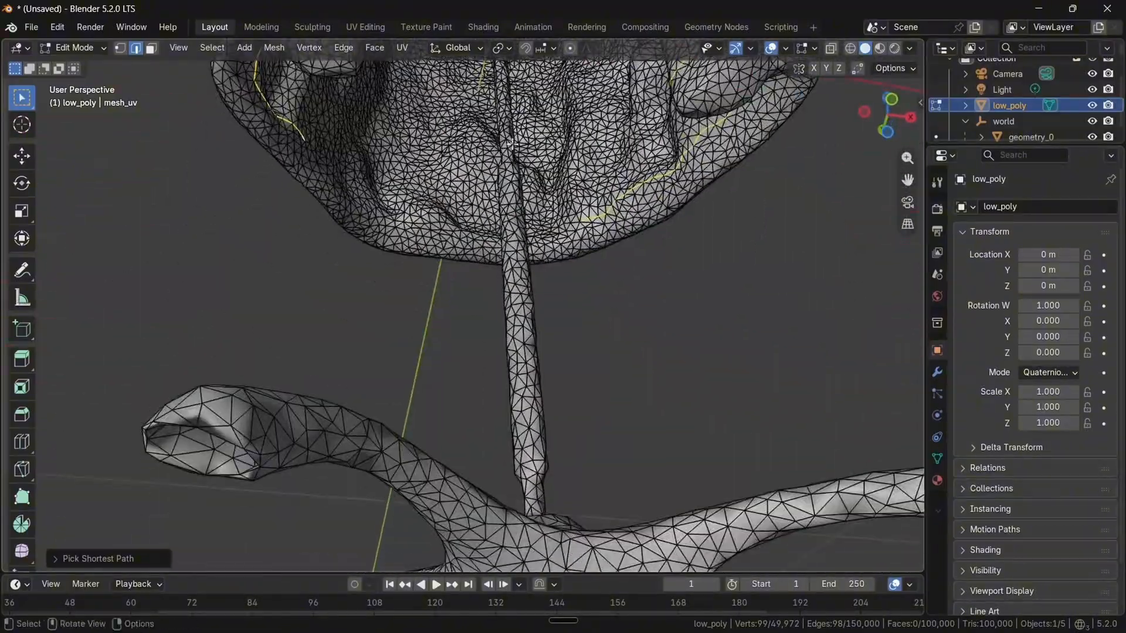
{"action": "scroll", "coordinate": [299, 211], "scroll_direction": "up", "scroll_amount": 3}
{"action": "middle_click_drag", "start_coordinate": [299, 211], "coordinate": [409, 323], "text": "shift"}
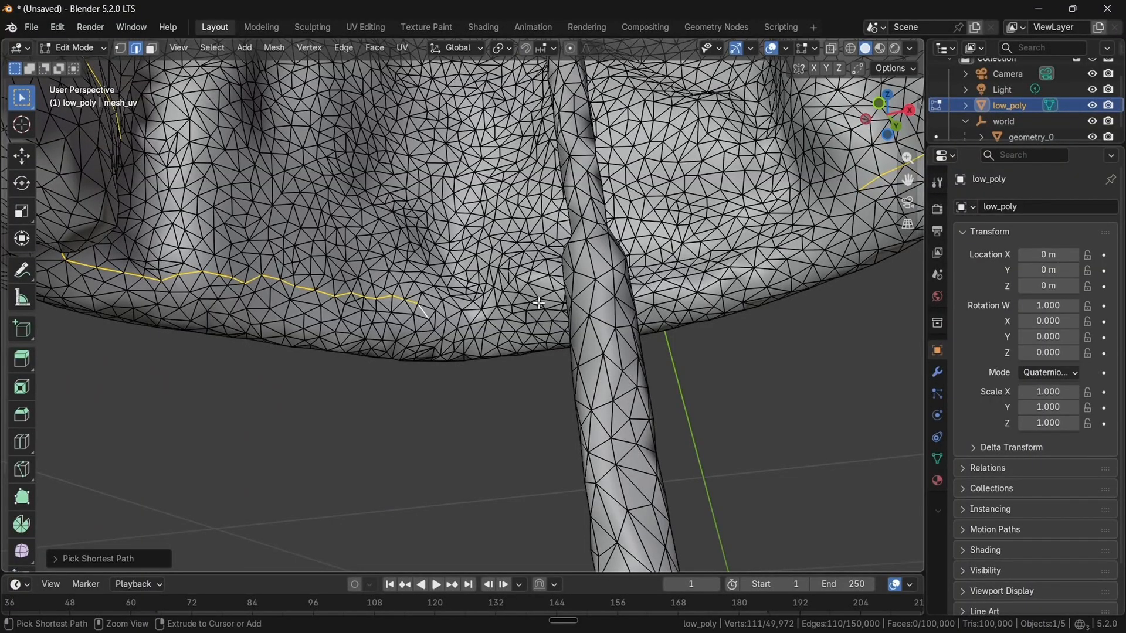
{"action": "middle_click_drag", "start_coordinate": [550, 302], "coordinate": [493, 352]}
{"action": "left_click", "coordinate": [640, 356], "text": "ctrl"}
{"action": "left_click", "coordinate": [765, 301], "text": "ctrl"}
{"action": "scroll", "coordinate": [587, 316], "scroll_direction": "down", "scroll_amount": 5}
{"action": "middle_click_drag", "start_coordinate": [586, 317], "coordinate": [492, 381]}
Split the mesh along the selected edge path, add the missing stretch to it and try to rip it
{"action": "key", "text": "e"}
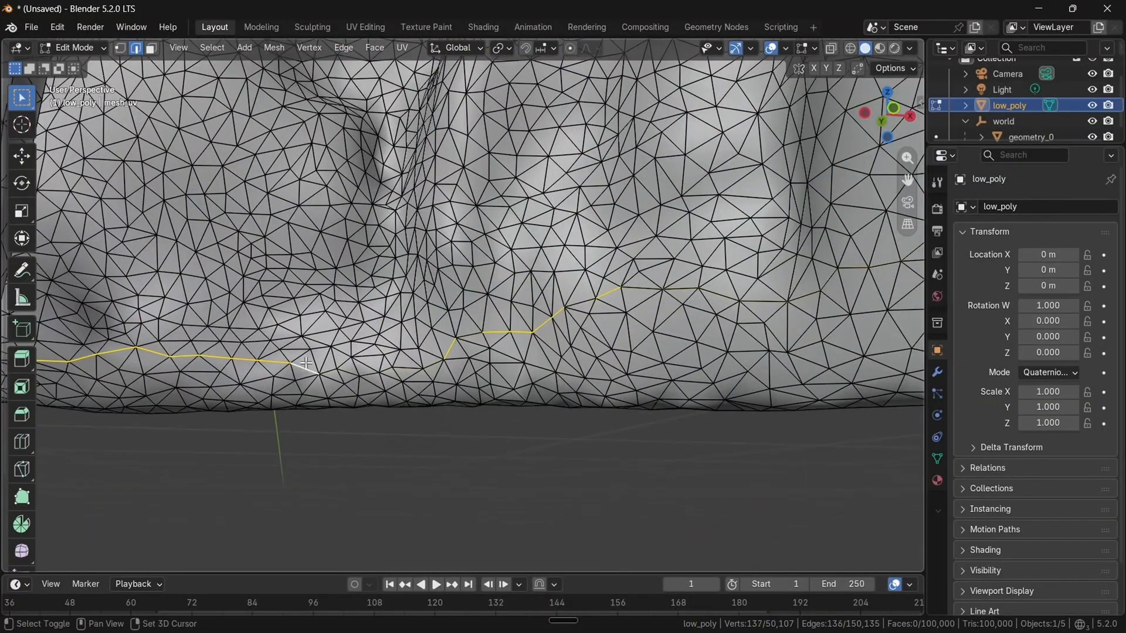
{"action": "left_click", "coordinate": [472, 334], "text": "ctrl"}
{"action": "key", "text": "v"}
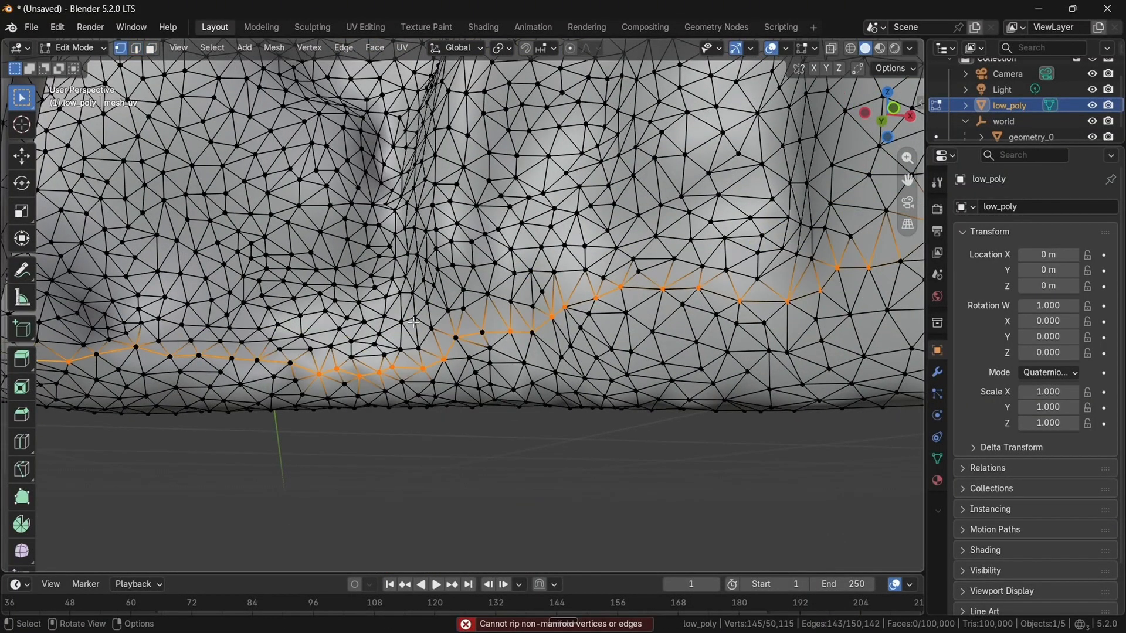
Grow the split path selection by one step and use face selection mode to get a strip of faces
{"action": "scroll", "coordinate": [458, 294], "scroll_direction": "down", "scroll_amount": 4}
{"action": "scroll", "coordinate": [498, 264], "scroll_direction": "up", "scroll_amount": 4}
{"action": "key", "text": "alt+a"}
{"action": "key", "text": "ctrl+z"}
{"action": "key", "text": "ctrl+KP_Add"}
{"action": "scroll", "coordinate": [411, 249], "scroll_direction": "down", "scroll_amount": 4}
{"action": "middle_click_drag", "start_coordinate": [404, 249], "coordinate": [319, 258]}
{"action": "key", "text": "3"}
Try deleting the selected strip of faces, then undo the deletion
{"action": "key", "text": "x"}
{"action": "left_click", "coordinate": [349, 255]}
{"action": "left_click", "coordinate": [197, 358]}
{"action": "scroll", "coordinate": [197, 352], "scroll_direction": "up", "scroll_amount": 4}
{"action": "middle_click_drag", "start_coordinate": [234, 352], "coordinate": [543, 266], "text": "shift"}
{"action": "scroll", "coordinate": [499, 276], "scroll_direction": "down", "scroll_amount": 4}
{"action": "key", "text": "ctrl+z"}
{"action": "key", "text": "ctrl+z"}
Examine the selected face strip around the inside of the skirt for gaps, including behind the pole
{"action": "middle_click_drag", "start_coordinate": [404, 288], "coordinate": [466, 384]}
{"action": "middle_click_drag", "start_coordinate": [599, 457], "coordinate": [516, 471]}
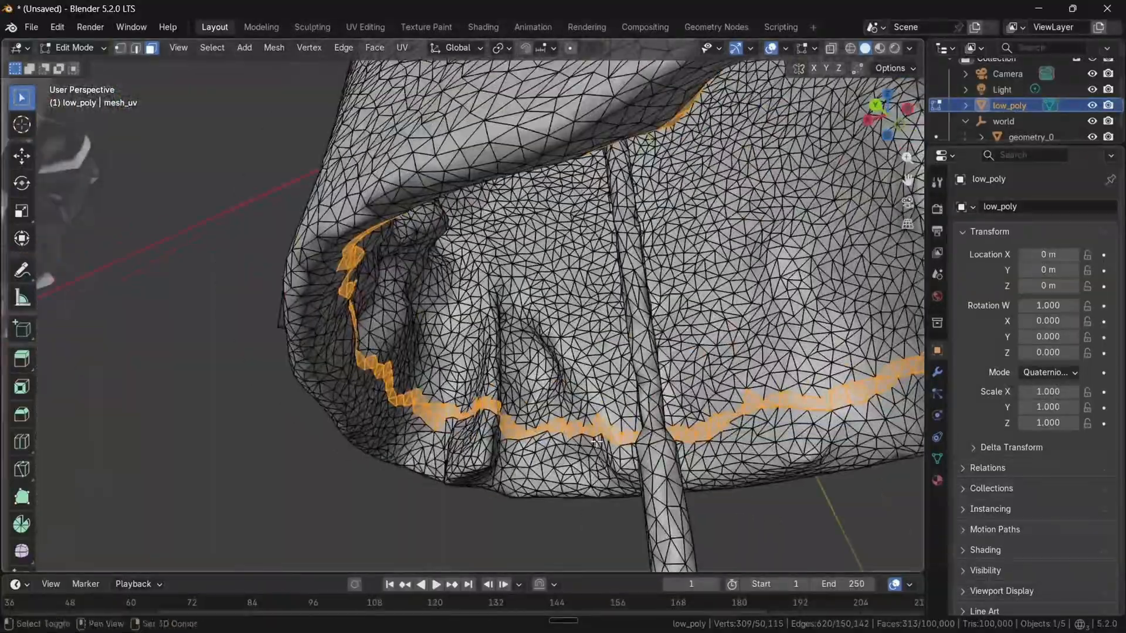
{"action": "middle_click_drag", "start_coordinate": [596, 441], "coordinate": [696, 423]}
{"action": "scroll", "coordinate": [507, 461], "scroll_direction": "down", "scroll_amount": 3}
{"action": "scroll", "coordinate": [592, 460], "scroll_direction": "up", "scroll_amount": 3}
{"action": "scroll", "coordinate": [695, 423], "scroll_direction": "up", "scroll_amount": 4}
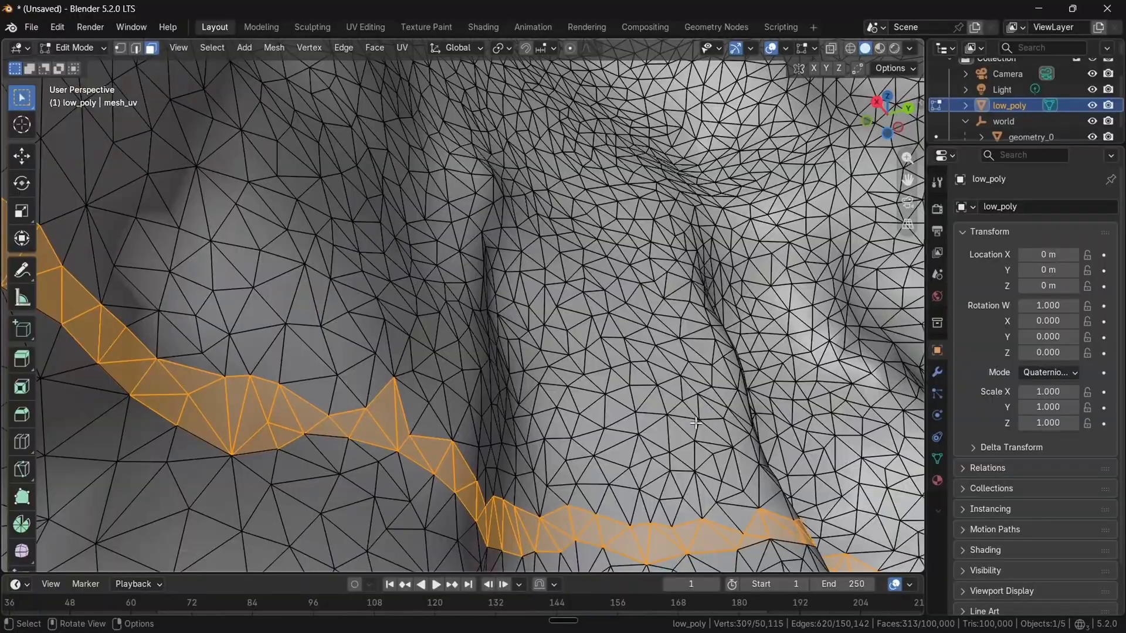
{"action": "scroll", "coordinate": [692, 416], "scroll_direction": "down", "scroll_amount": 5}
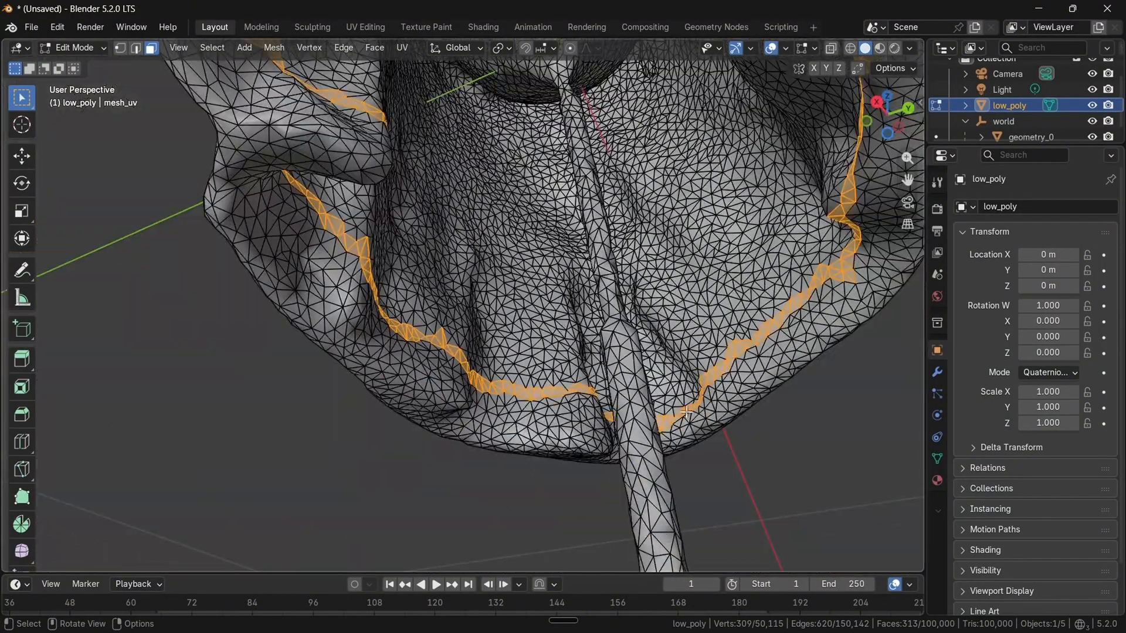
{"action": "scroll", "coordinate": [678, 363], "scroll_direction": "down", "scroll_amount": 2}
{"action": "scroll", "coordinate": [632, 340], "scroll_direction": "up", "scroll_amount": 2}
Delete the face strip as a test, check the skirt's connectivity with Select Linked and restore the strip
{"action": "key", "text": "x"}
{"action": "left_click", "coordinate": [632, 339]}
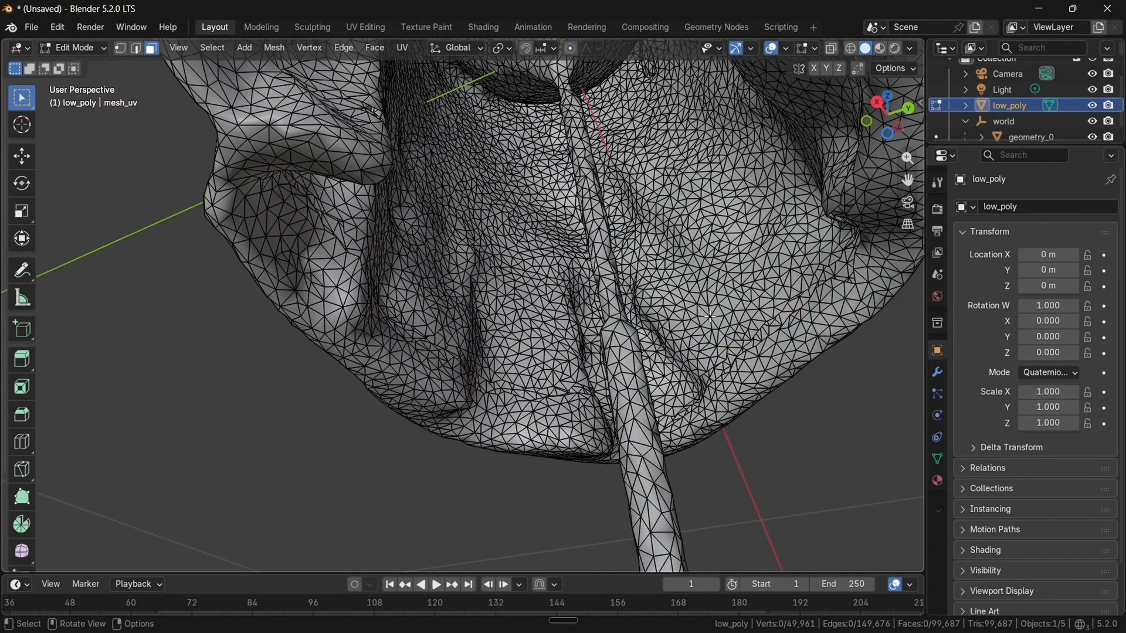
{"action": "key", "text": "l"}
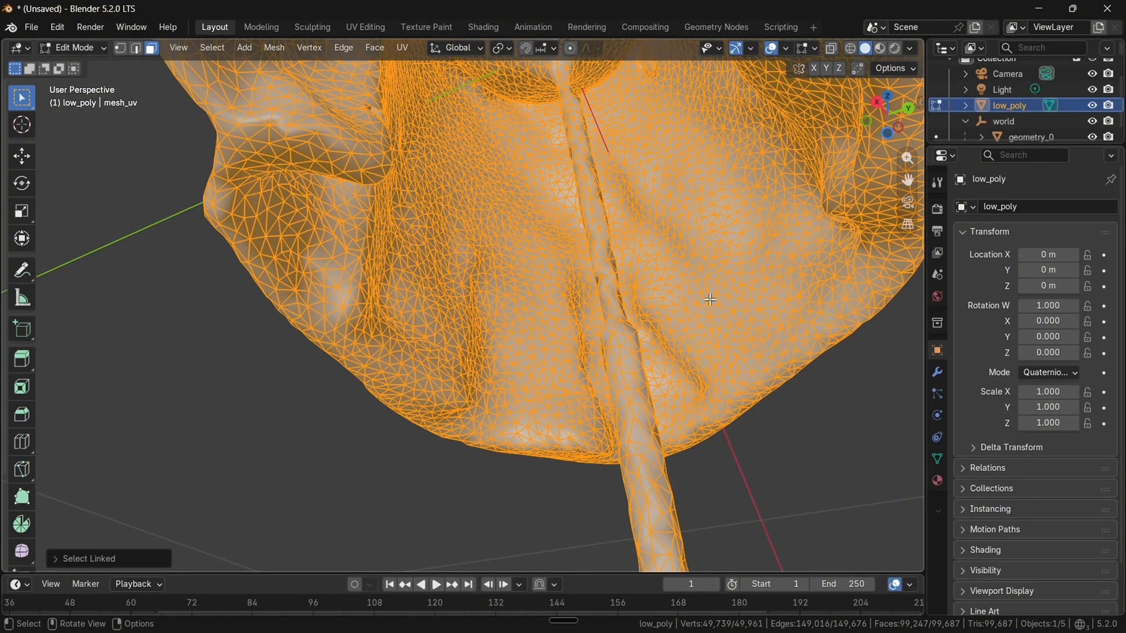
{"action": "middle_click_drag", "start_coordinate": [594, 192], "coordinate": [458, 167]}
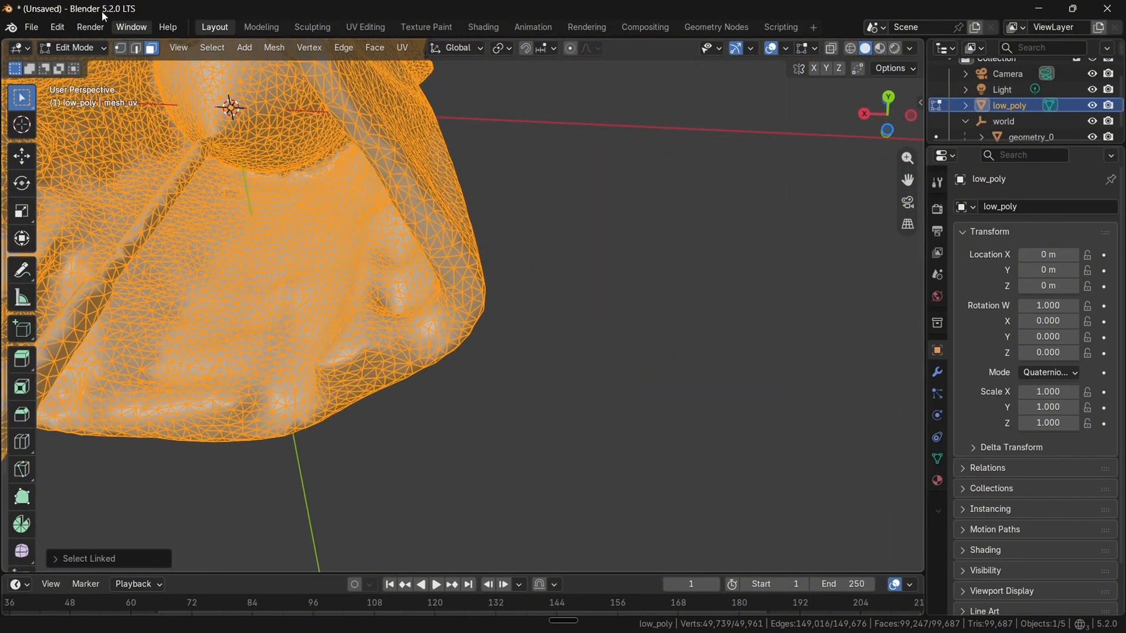
{"action": "middle_click_drag", "start_coordinate": [349, 172], "coordinate": [474, 318]}
{"action": "scroll", "coordinate": [475, 319], "scroll_direction": "up", "scroll_amount": 5}
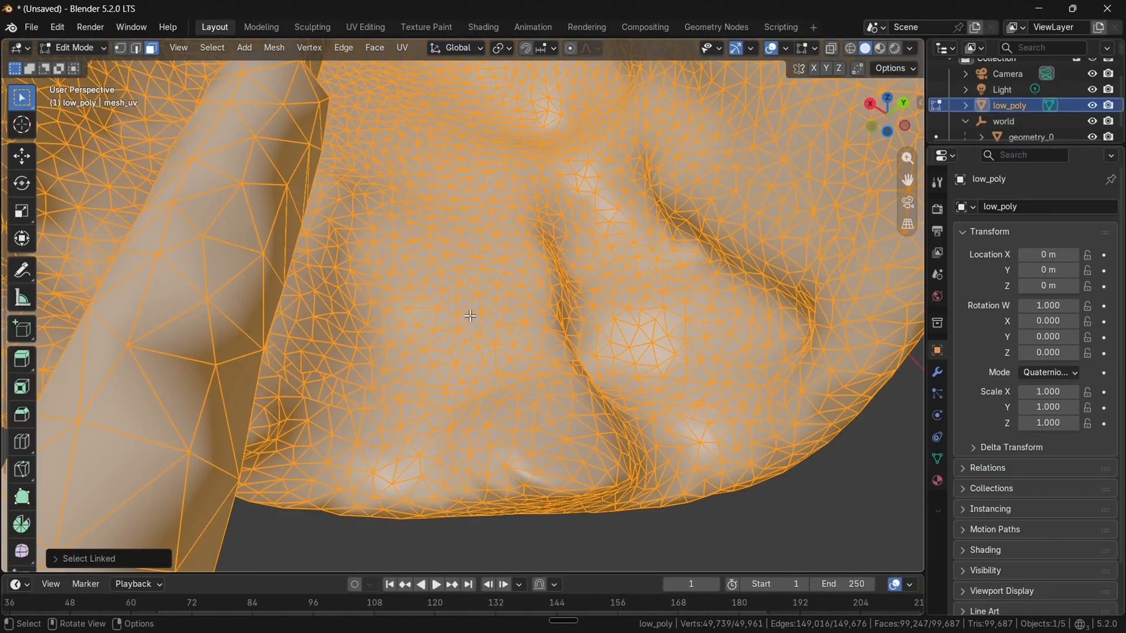
{"action": "key", "text": "alt+a"}
{"action": "left_click", "coordinate": [514, 349], "text": "ctrl+alt"}
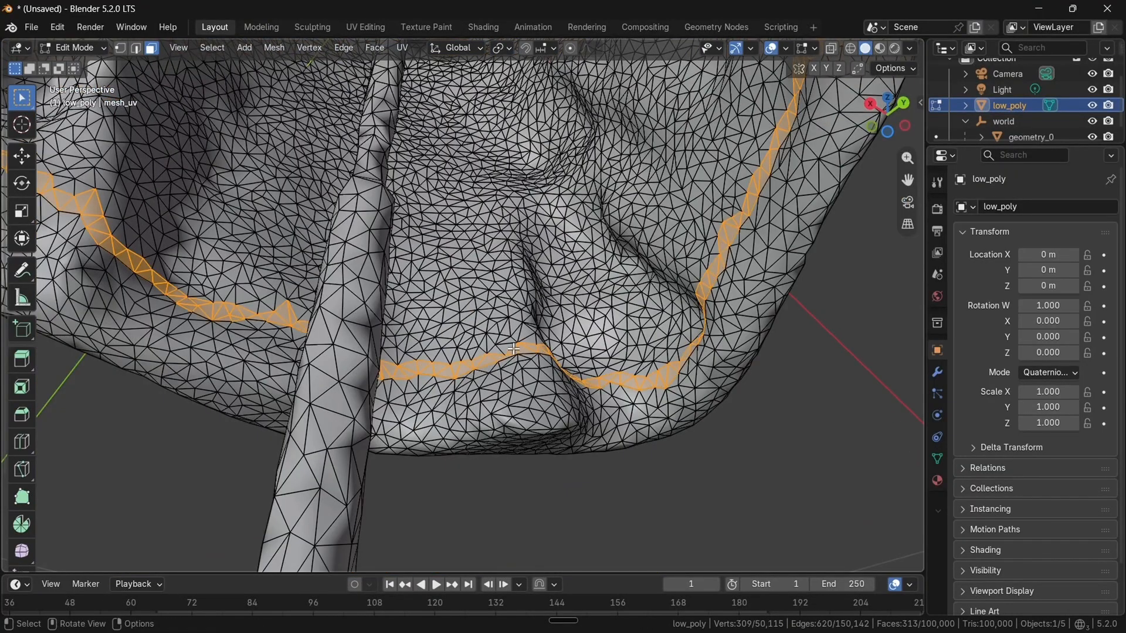
Delete the selected strip of faces around the skirt's inner surface above the hem
{"action": "key", "text": "x"}
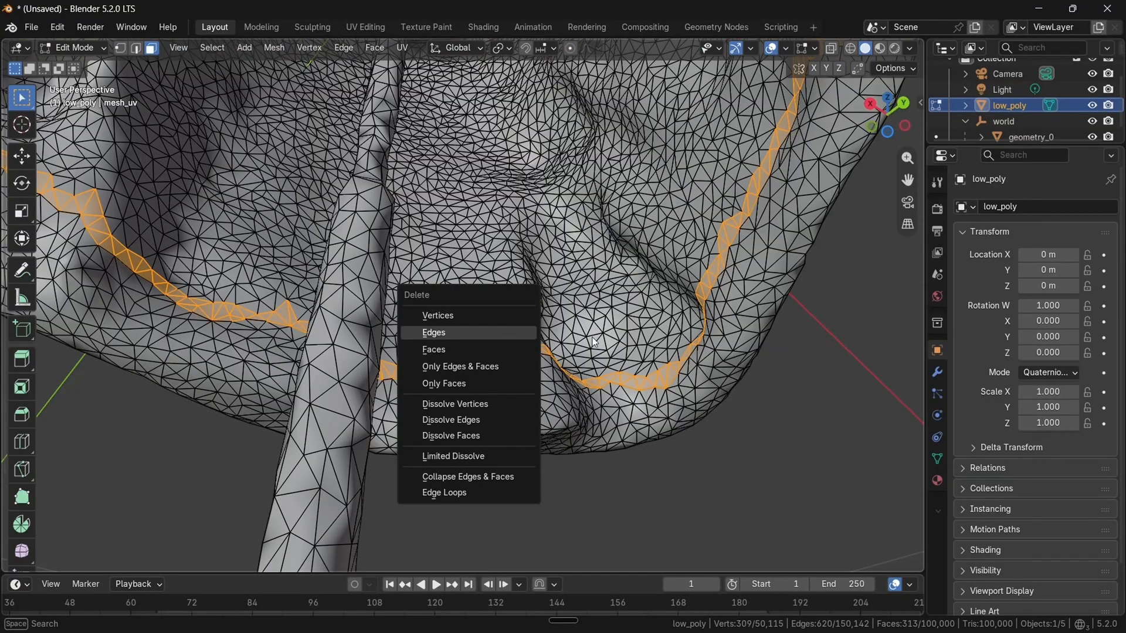
{"action": "left_click", "coordinate": [479, 347]}
{"action": "scroll", "coordinate": [498, 353], "scroll_direction": "down", "scroll_amount": 5}
{"action": "scroll", "coordinate": [435, 332], "scroll_direction": "up", "scroll_amount": 6}
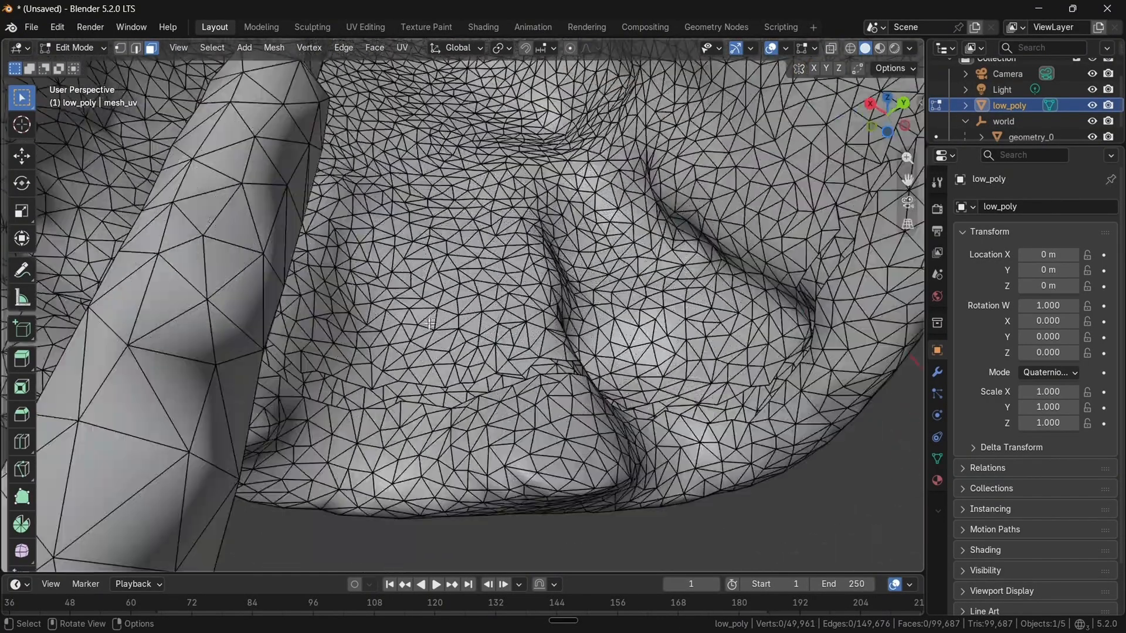
{"action": "middle_click_drag", "start_coordinate": [415, 160], "coordinate": [431, 252]}
{"action": "scroll", "coordinate": [431, 281], "scroll_direction": "down", "scroll_amount": 6}
{"action": "middle_click_drag", "start_coordinate": [428, 352], "coordinate": [373, 454]}
Turn on X-Ray, box-select the stand's lower pole and base, and delete them
{"action": "key", "text": "z"}
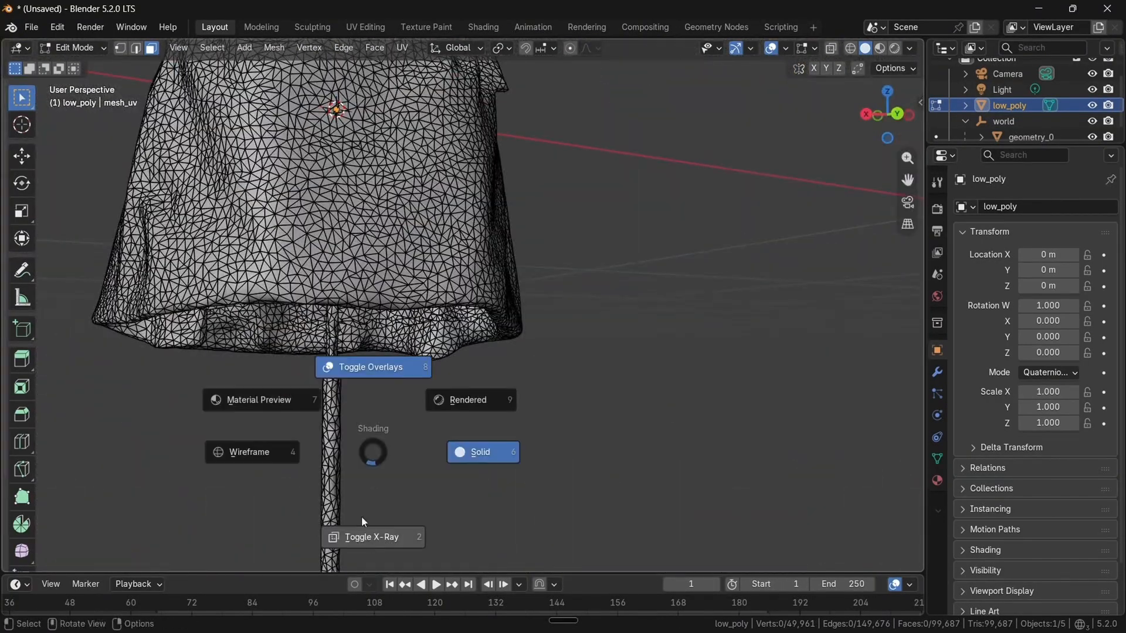
{"action": "left_click", "coordinate": [365, 521]}
{"action": "left_click_drag", "start_coordinate": [252, 410], "coordinate": [525, 510]}
{"action": "scroll", "coordinate": [525, 511], "scroll_direction": "down", "scroll_amount": 5}
{"action": "left_click_drag", "start_coordinate": [305, 376], "coordinate": [610, 478], "text": "shift"}
{"action": "key", "text": "x"}
{"action": "left_click", "coordinate": [496, 394]}
Select the vertices at the pole's cut end and grow the selection up along the pole inside the skirt
{"action": "scroll", "coordinate": [334, 418], "scroll_direction": "up", "scroll_amount": 7}
{"action": "key", "text": "1"}
{"action": "left_click_drag", "start_coordinate": [176, 528], "coordinate": [289, 445]}
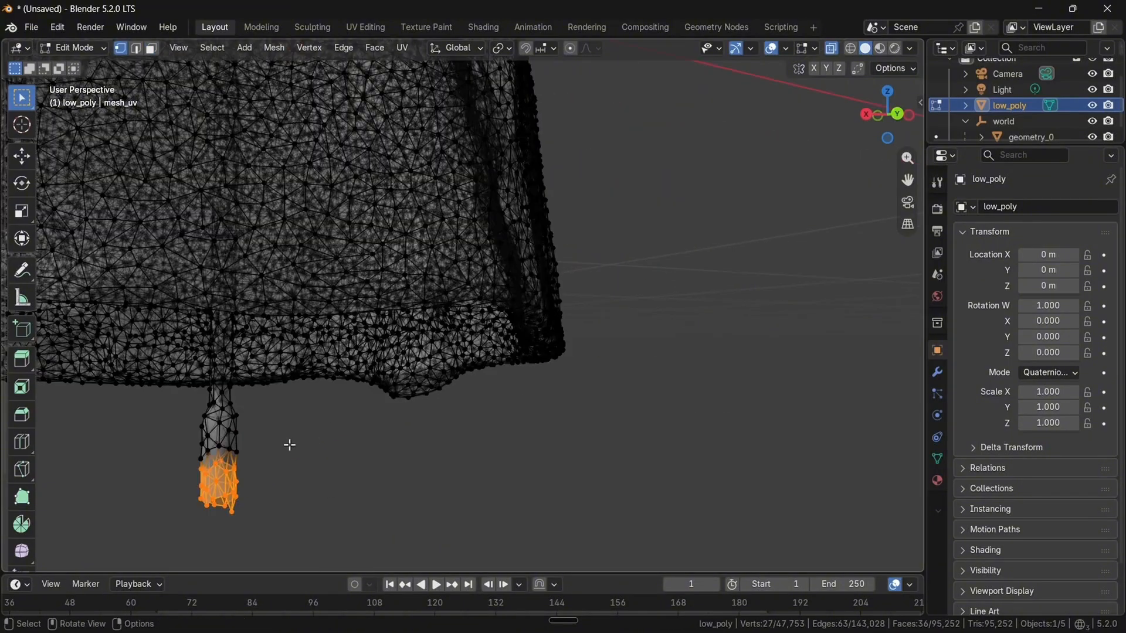
{"action": "middle_click_drag", "start_coordinate": [288, 528], "coordinate": [397, 368]}
{"action": "key", "text": "ctrl+KP_Add"}
{"action": "key", "text": "ctrl+KP_Add"}
{"action": "key", "text": "ctrl+KP_Add"}
{"action": "key", "text": "ctrl+KP_Add"}
{"action": "key", "text": "ctrl+KP_Add"}
{"action": "key", "text": "ctrl+KP_Add"}
{"action": "middle_click_drag", "start_coordinate": [394, 325], "coordinate": [397, 427]}
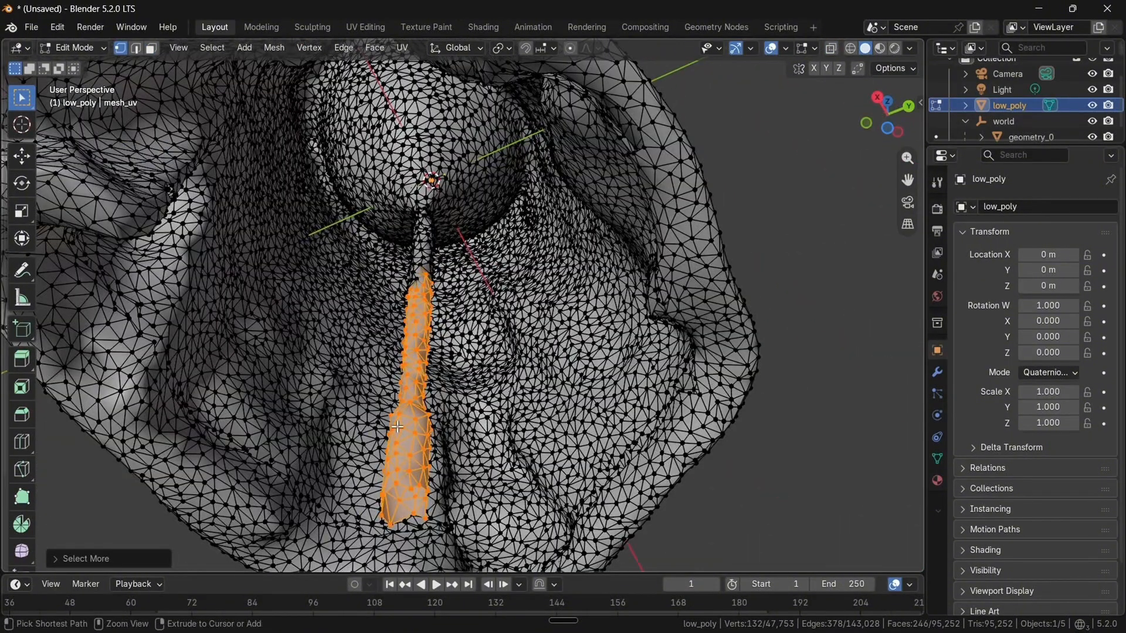
Keep growing the pole selection until it spreads across the skirt's inner surface
{"action": "key", "text": "ctrl+KP_Add"}
{"action": "key", "text": "ctrl+KP_Add"}
{"action": "key", "text": "ctrl+KP_Add"}
{"action": "key", "text": "ctrl+KP_Add"}
{"action": "key", "text": "ctrl+KP_Add"}
{"action": "key", "text": "ctrl+KP_Add"}
{"action": "key", "text": "ctrl+KP_Add"}
{"action": "key", "text": "ctrl+KP_Add"}
{"action": "key", "text": "ctrl+KP_Add"}
{"action": "key", "text": "ctrl+KP_Add"}
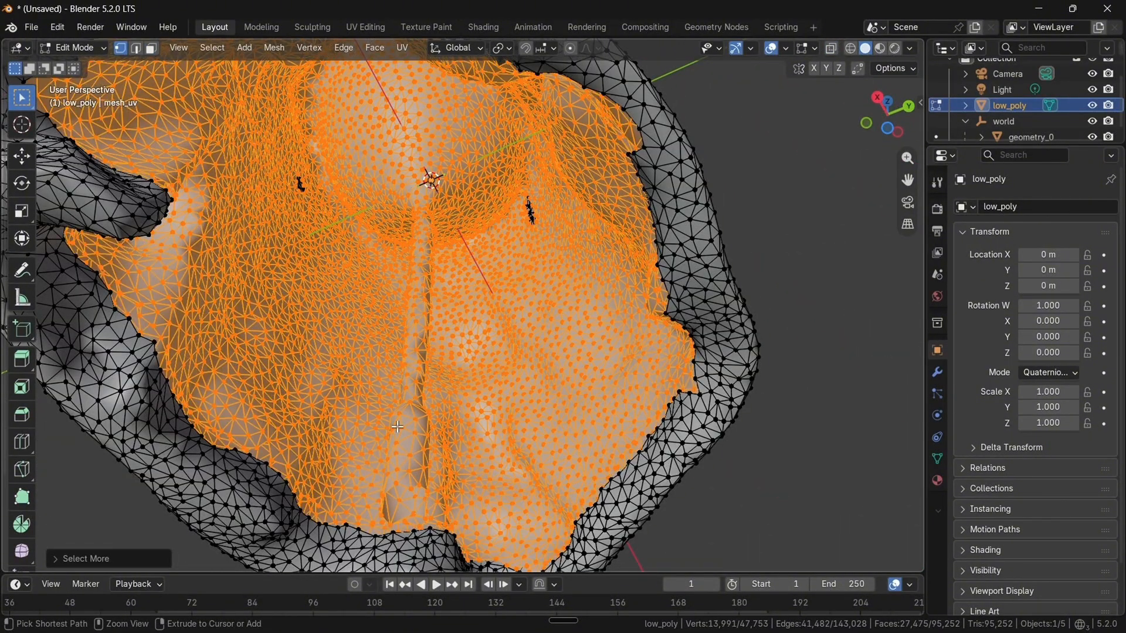
Test-move the grown selection along Z, cancel the move and examine where the selection spreads beyond the inner surface
{"action": "middle_click_drag", "start_coordinate": [398, 427], "coordinate": [404, 516]}
{"action": "scroll", "coordinate": [375, 329], "scroll_direction": "down", "scroll_amount": 4}
{"action": "middle_click_drag", "start_coordinate": [405, 352], "coordinate": [329, 317]}
{"action": "key", "text": "g"}
{"action": "key", "text": "z"}
{"action": "key", "text": "Escape"}
{"action": "middle_click_drag", "start_coordinate": [328, 411], "coordinate": [216, 302]}
{"action": "scroll", "coordinate": [216, 302], "scroll_direction": "up", "scroll_amount": 4}
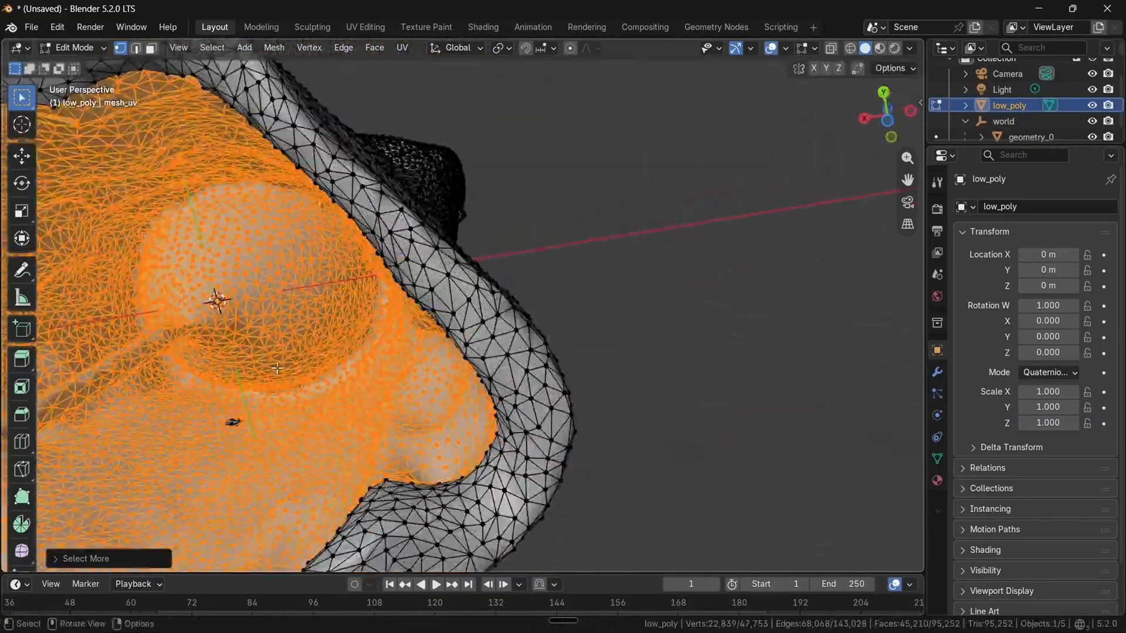
{"action": "scroll", "coordinate": [432, 365], "scroll_direction": "down", "scroll_amount": 5}
{"action": "middle_click_drag", "start_coordinate": [432, 365], "coordinate": [454, 498]}
{"action": "scroll", "coordinate": [500, 390], "scroll_direction": "up", "scroll_amount": 4}
{"action": "middle_click_drag", "start_coordinate": [501, 389], "coordinate": [375, 268]}
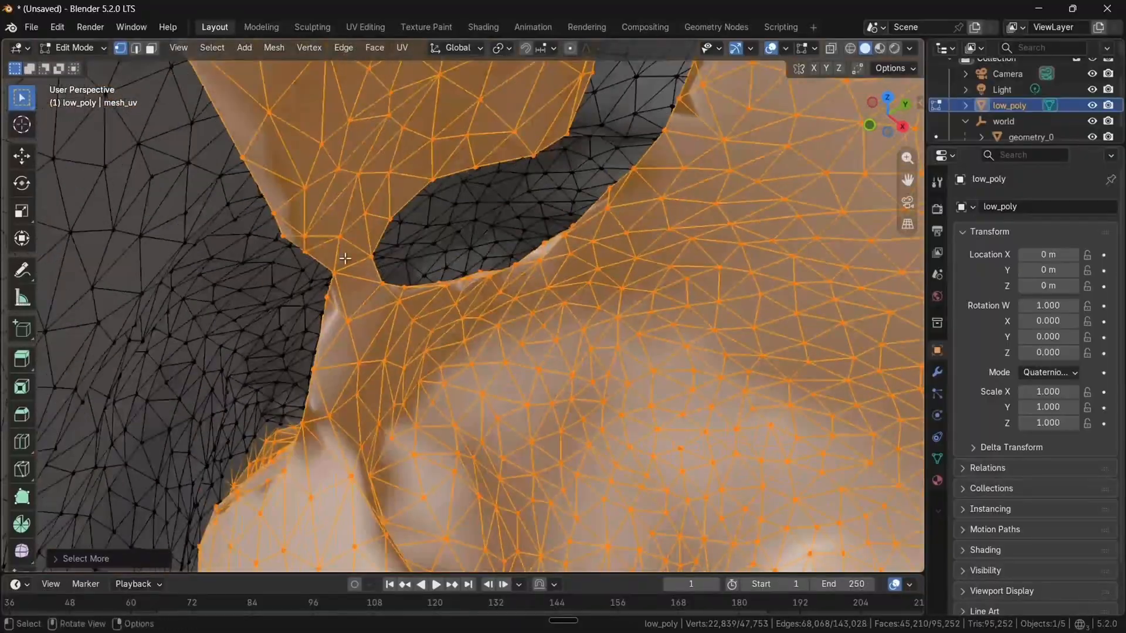
Try deleting the thin bridge of faces beside the hole inside the mesh
{"action": "key", "text": "2"}
{"action": "left_click", "coordinate": [363, 269]}
{"action": "key", "text": "3"}
{"action": "left_click", "coordinate": [363, 272]}
{"action": "key", "text": "x"}
{"action": "left_click", "coordinate": [362, 273]}
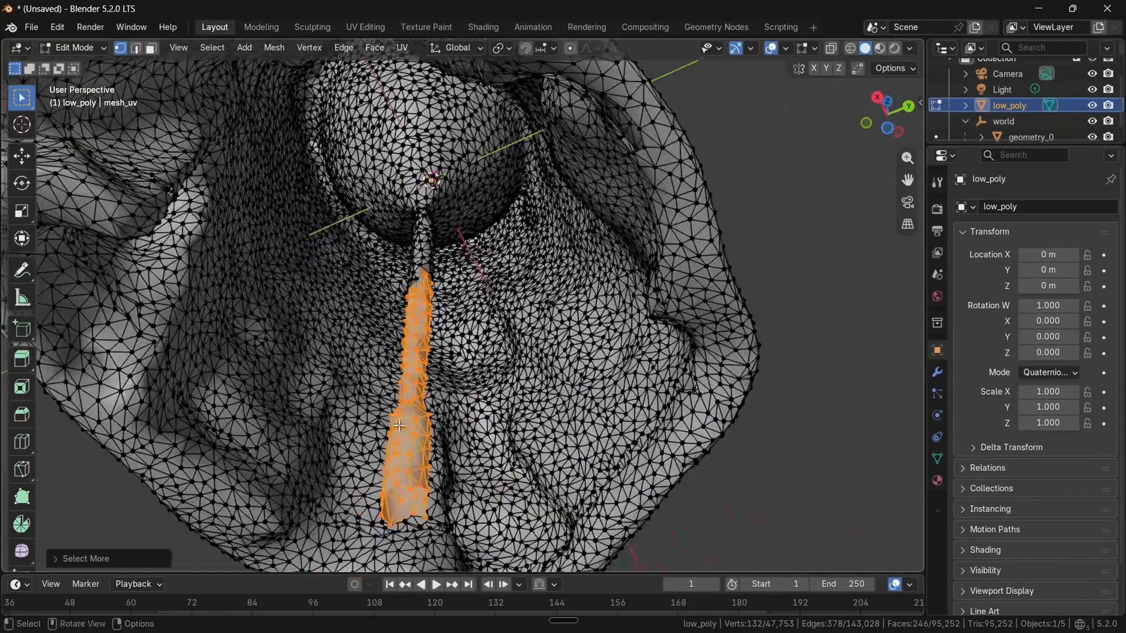
Grow the pole selection across the inner surface again, test-move it along Z and cancel the move
{"action": "key", "text": "ctrl+KP_Add"}
{"action": "key", "text": "ctrl+KP_Add"}
{"action": "key", "text": "ctrl+KP_Add"}
{"action": "key", "text": "ctrl+KP_Add"}
{"action": "key", "text": "ctrl+KP_Add"}
{"action": "key", "text": "ctrl+KP_Add"}
{"action": "key", "text": "ctrl+KP_Add"}
{"action": "key", "text": "ctrl+KP_Add"}
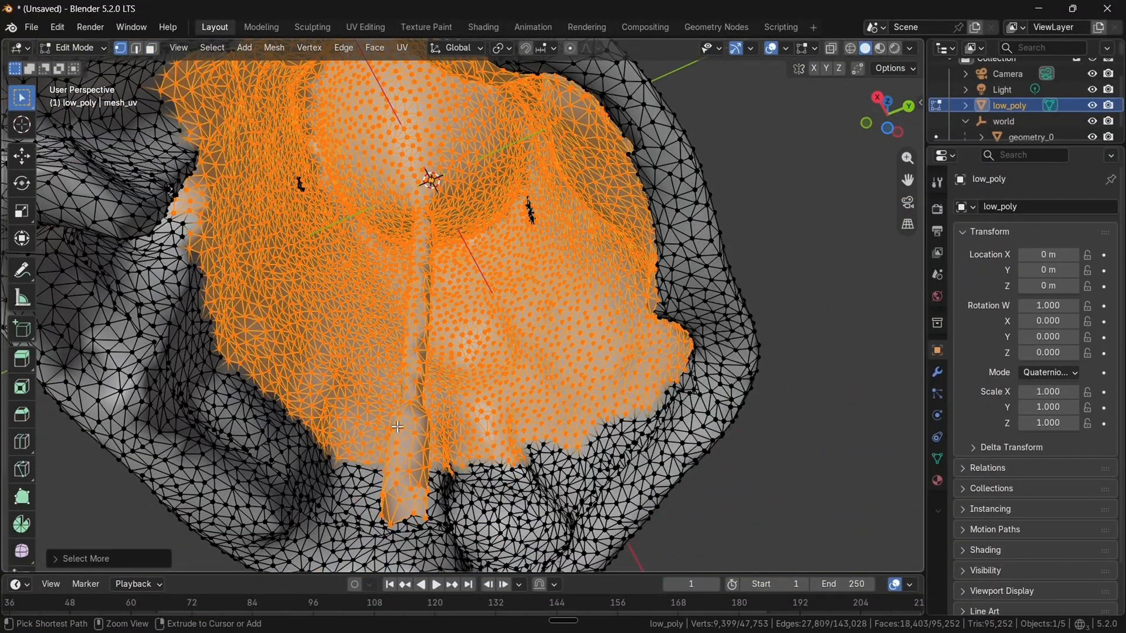
{"action": "middle_click_drag", "start_coordinate": [414, 431], "coordinate": [410, 505]}
{"action": "scroll", "coordinate": [411, 411], "scroll_direction": "down", "scroll_amount": 5}
{"action": "key", "text": "g"}
{"action": "key", "text": "z"}
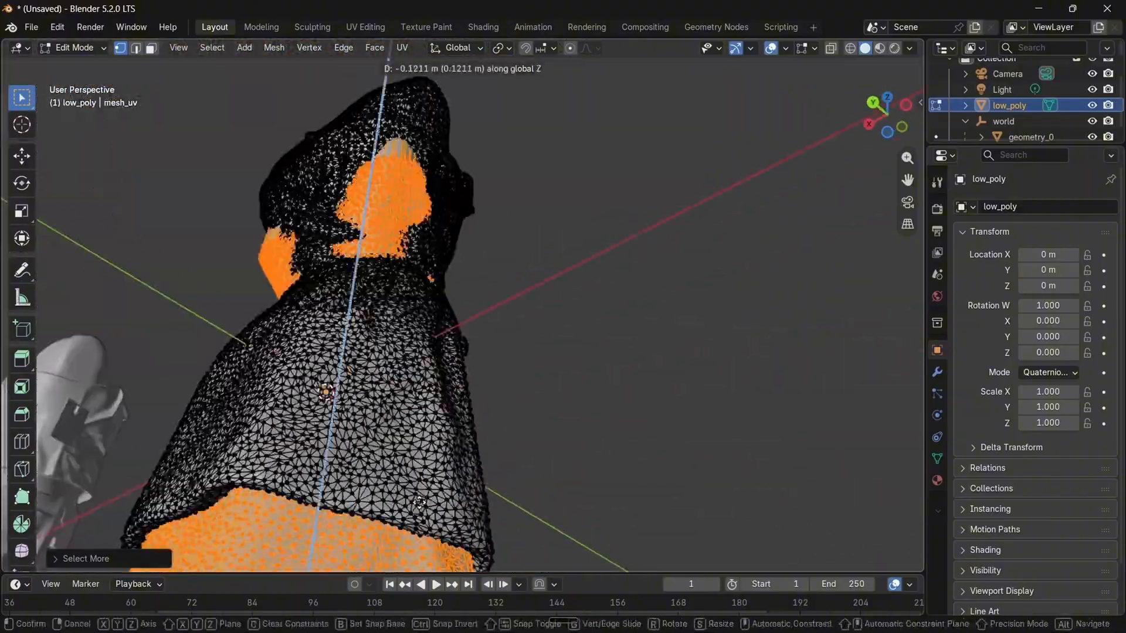
{"action": "key", "text": "Escape"}
Examine the boundary of the grown selection inside the mesh to locate where the inner surface joins the outer shell
{"action": "scroll", "coordinate": [423, 411], "scroll_direction": "up", "scroll_amount": 5}
{"action": "middle_click_drag", "start_coordinate": [422, 458], "coordinate": [430, 374]}
{"action": "middle_click_drag", "start_coordinate": [454, 483], "coordinate": [500, 409]}
{"action": "scroll", "coordinate": [500, 410], "scroll_direction": "down", "scroll_amount": 2}
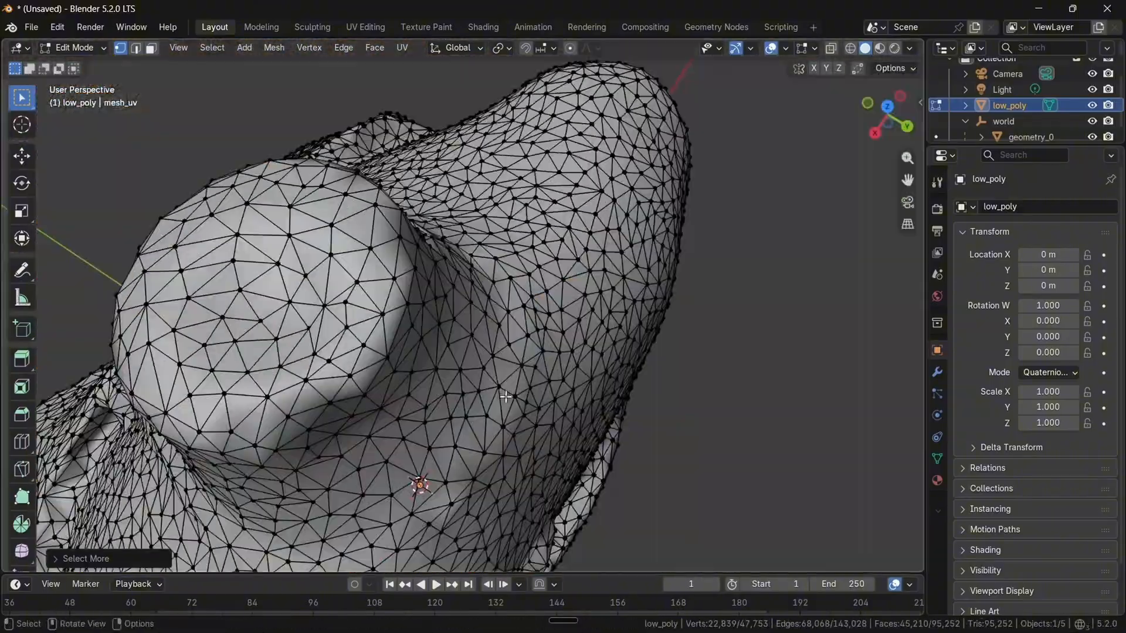
{"action": "scroll", "coordinate": [501, 409], "scroll_direction": "up", "scroll_amount": 2}
{"action": "scroll", "coordinate": [506, 395], "scroll_direction": "up", "scroll_amount": 3}
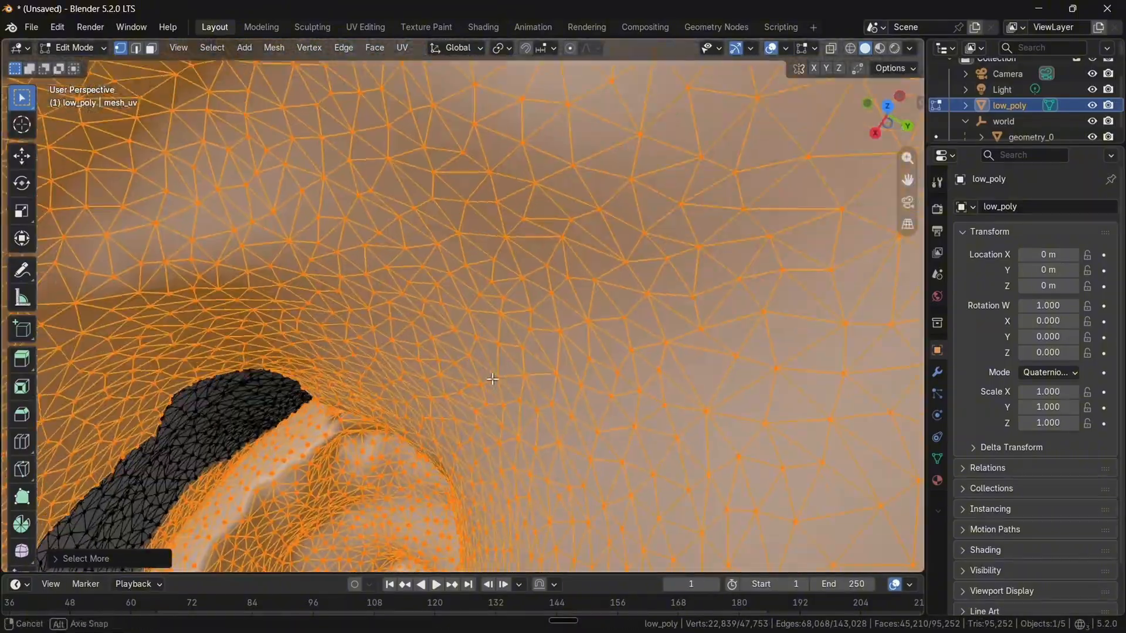
{"action": "scroll", "coordinate": [533, 322], "scroll_direction": "up", "scroll_amount": 4}
{"action": "scroll", "coordinate": [535, 325], "scroll_direction": "down", "scroll_amount": 4}
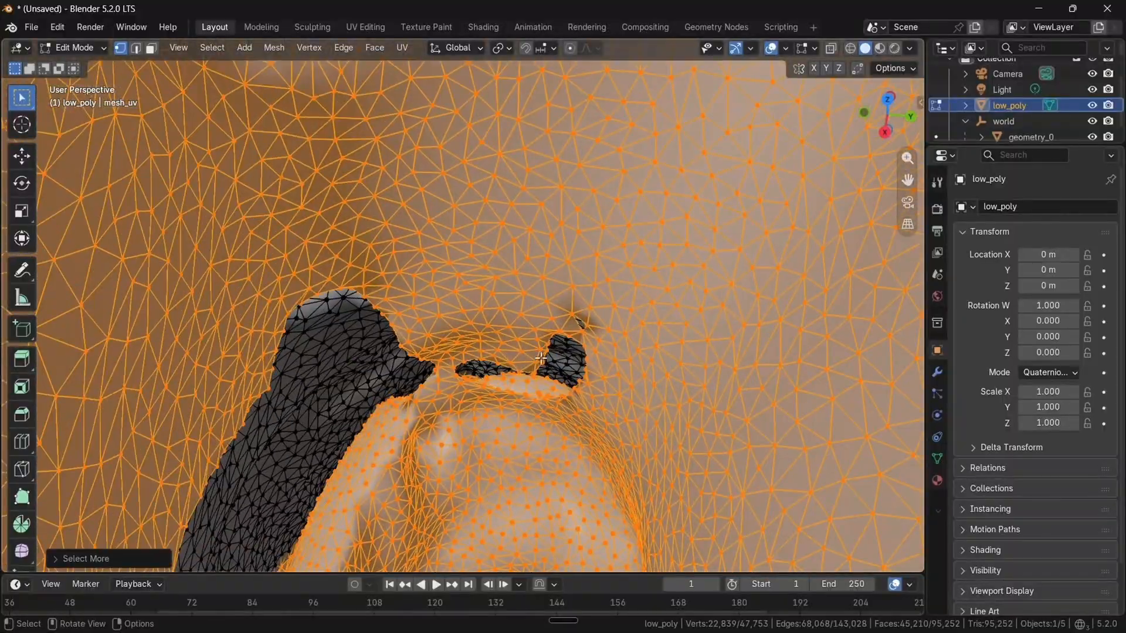
{"action": "scroll", "coordinate": [551, 305], "scroll_direction": "up", "scroll_amount": 5}
{"action": "middle_click_drag", "start_coordinate": [570, 284], "coordinate": [480, 310], "text": "shift"}
{"action": "scroll", "coordinate": [478, 317], "scroll_direction": "up", "scroll_amount": 2}
{"action": "scroll", "coordinate": [478, 320], "scroll_direction": "up", "scroll_amount": 2}
{"action": "scroll", "coordinate": [478, 320], "scroll_direction": "down", "scroll_amount": 1}
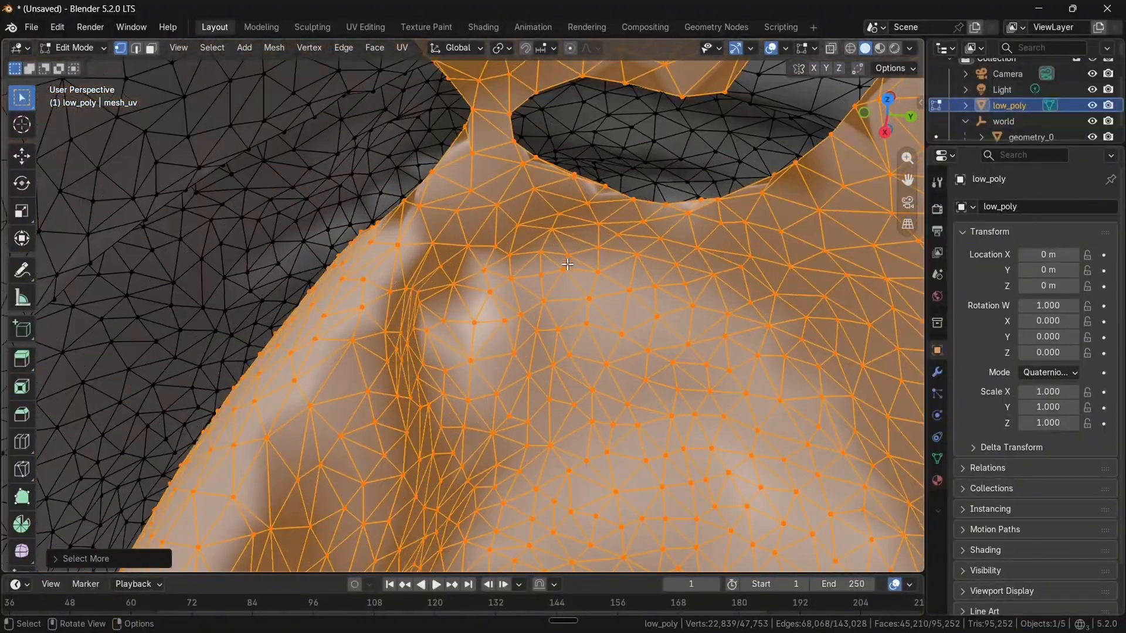
{"action": "middle_click_drag", "start_coordinate": [610, 278], "coordinate": [464, 234], "text": "shift"}
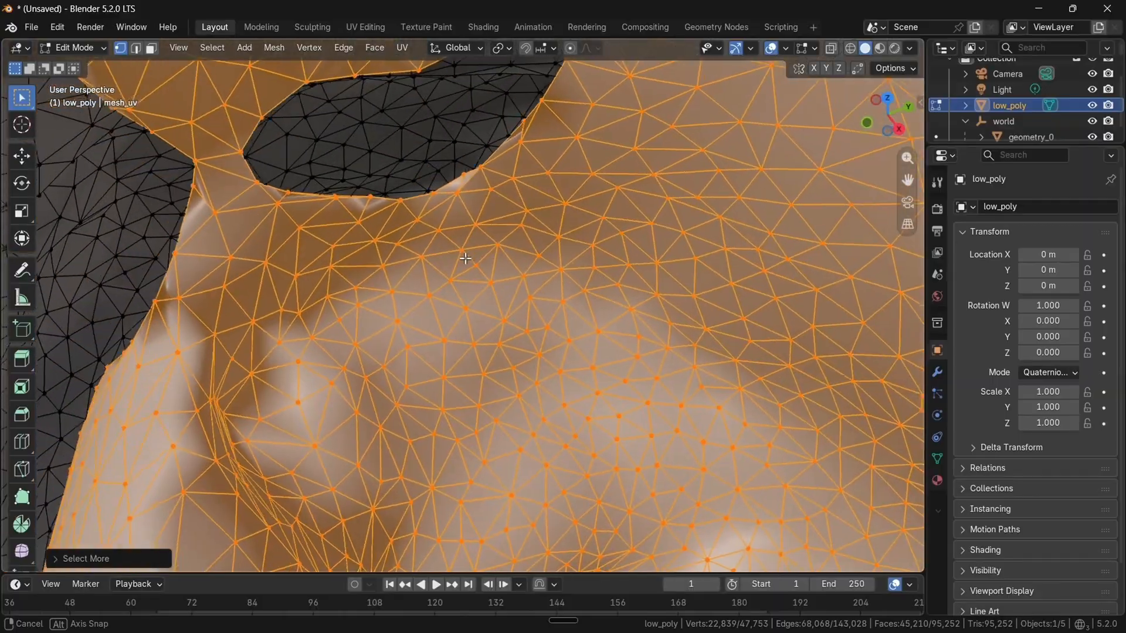
{"action": "middle_click_drag", "start_coordinate": [410, 194], "coordinate": [467, 273], "text": "shift"}
Select the narrow bridge of faces beside the hole inside the mesh and delete those faces
{"action": "key", "text": "2"}
{"action": "left_click", "coordinate": [362, 267]}
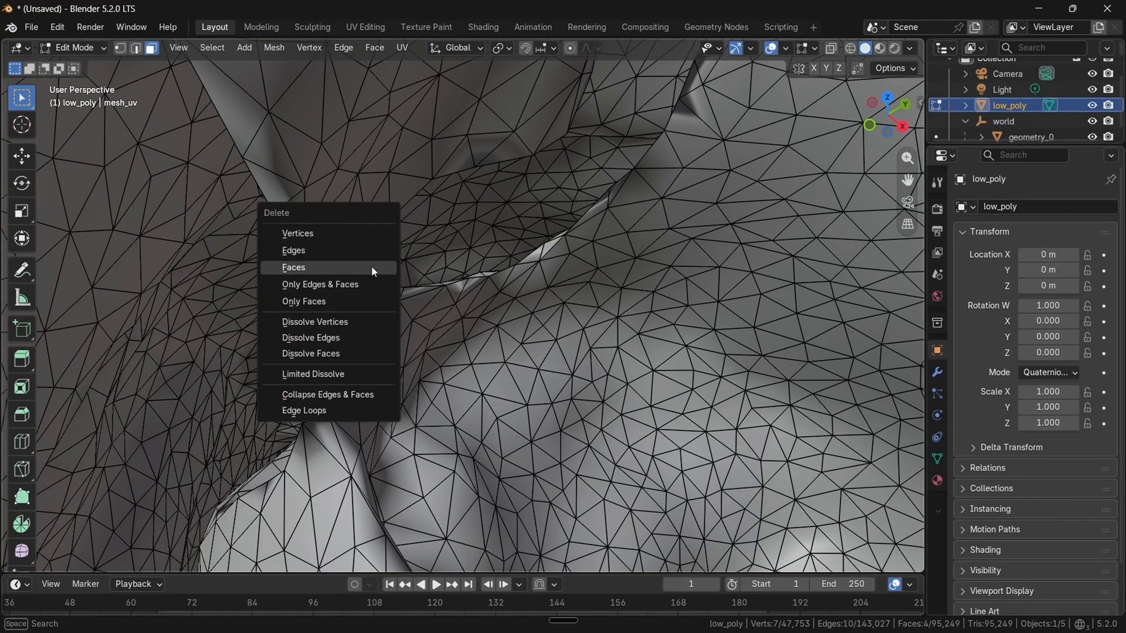
{"action": "left_click", "coordinate": [371, 268]}
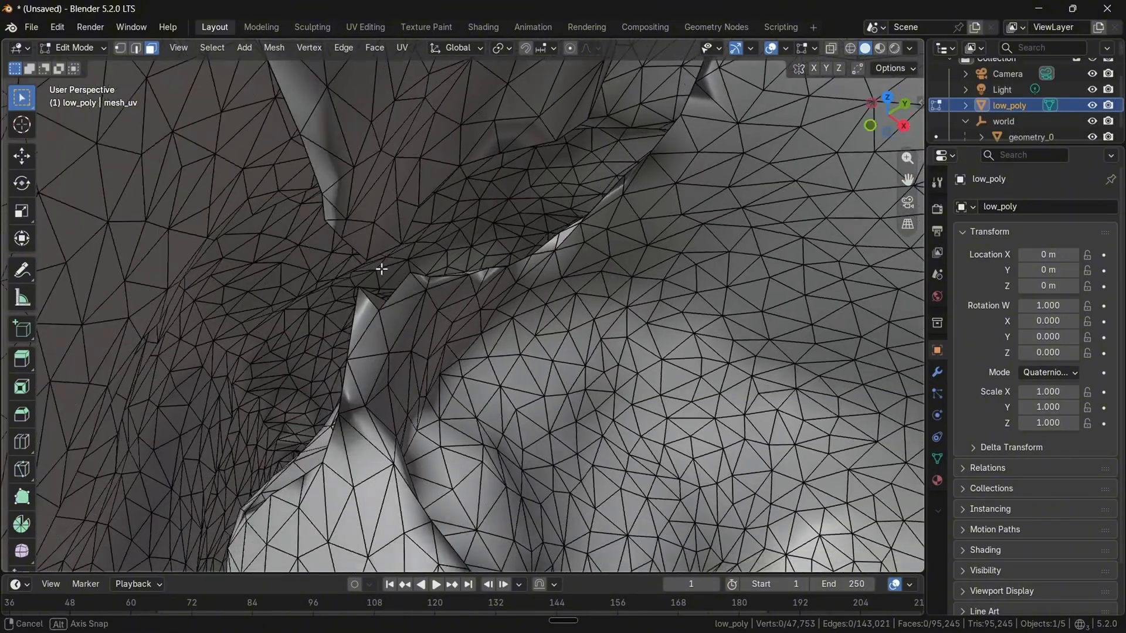
{"action": "middle_click_drag", "start_coordinate": [382, 269], "coordinate": [408, 244]}
{"action": "scroll", "coordinate": [521, 326], "scroll_direction": "down", "scroll_amount": 15}
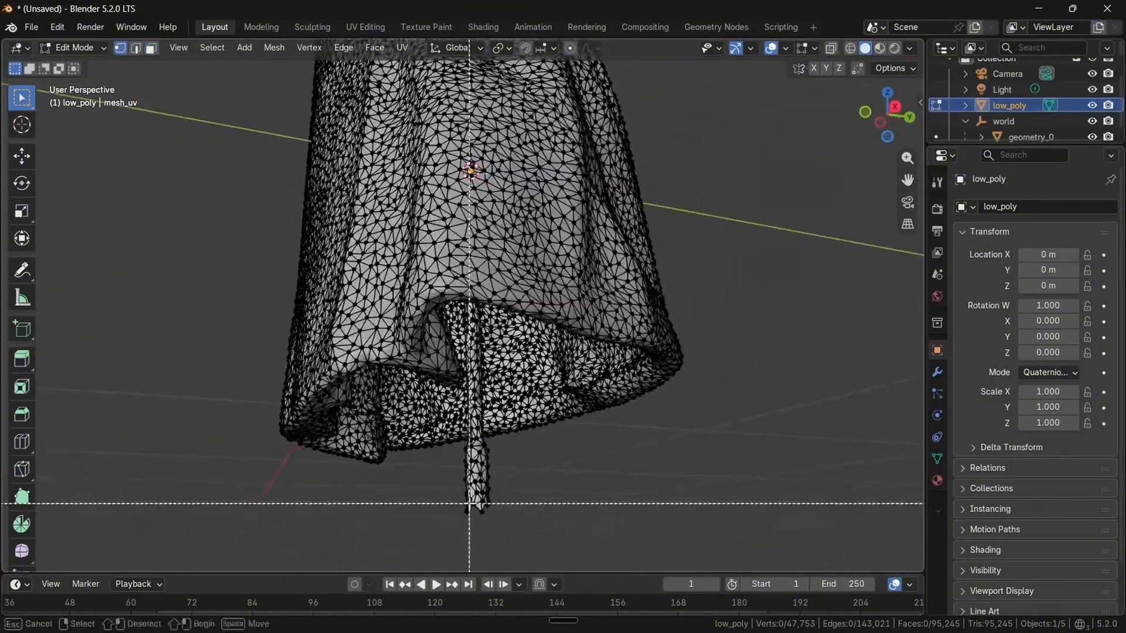
Select the remaining stand pole, grow the selection onto the connected inner surface under the skirt, and delete those faces
{"action": "key", "text": "1"}
{"action": "left_click", "coordinate": [476, 455]}
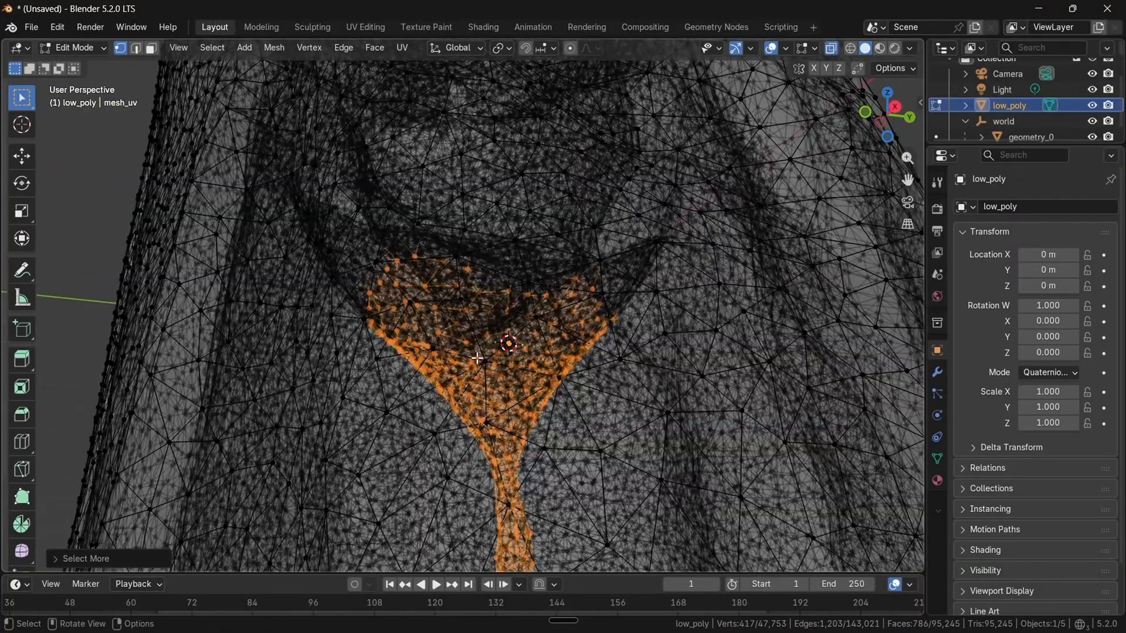
{"action": "mouse_move", "coordinate": [481, 328]}
{"action": "middle_mouse_down"}
{"action": "mouse_move", "coordinate": [496, 289]}
{"action": "mouse_move", "coordinate": [610, 387]}
{"action": "mouse_move", "coordinate": [529, 339]}
{"action": "mouse_move", "coordinate": [414, 193]}
{"action": "mouse_move", "coordinate": [510, 239]}
{"action": "middle_mouse_up"}
{"action": "key", "text": "ctrl+z"}
{"action": "key", "text": "z"}
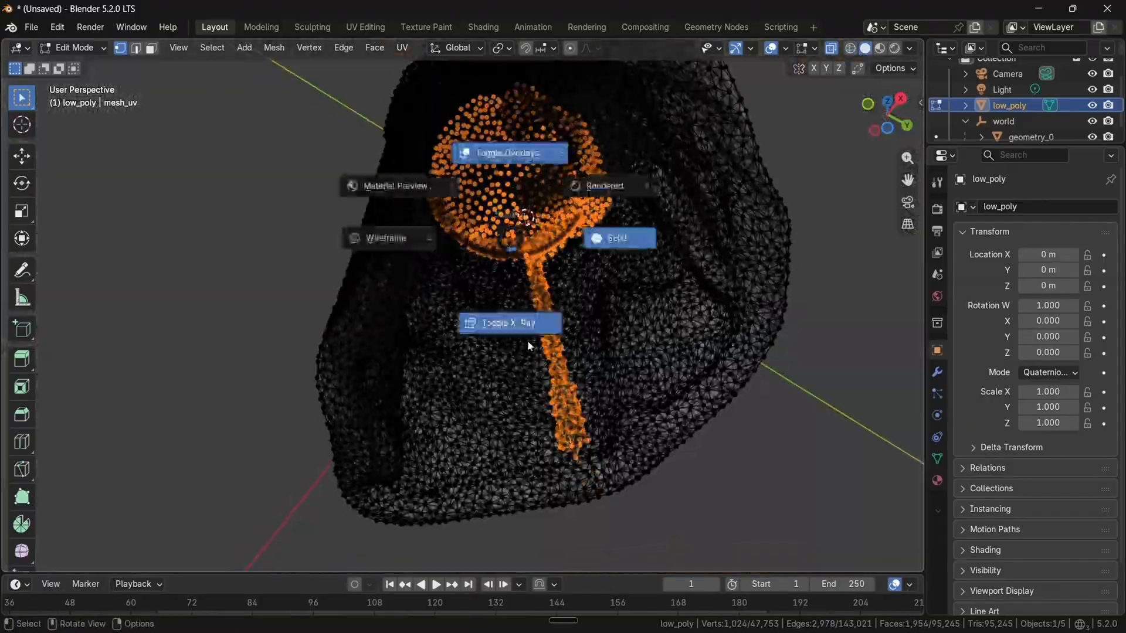
{"action": "left_click", "coordinate": [527, 340]}
{"action": "mouse_move", "coordinate": [527, 340]}
{"action": "middle_mouse_down"}
{"action": "mouse_move", "coordinate": [530, 259]}
{"action": "mouse_move", "coordinate": [372, 294]}
{"action": "mouse_move", "coordinate": [387, 276]}
{"action": "mouse_move", "coordinate": [352, 305]}
{"action": "mouse_move", "coordinate": [375, 287]}
{"action": "mouse_move", "coordinate": [364, 281]}
{"action": "mouse_move", "coordinate": [566, 315]}
{"action": "middle_mouse_up"}
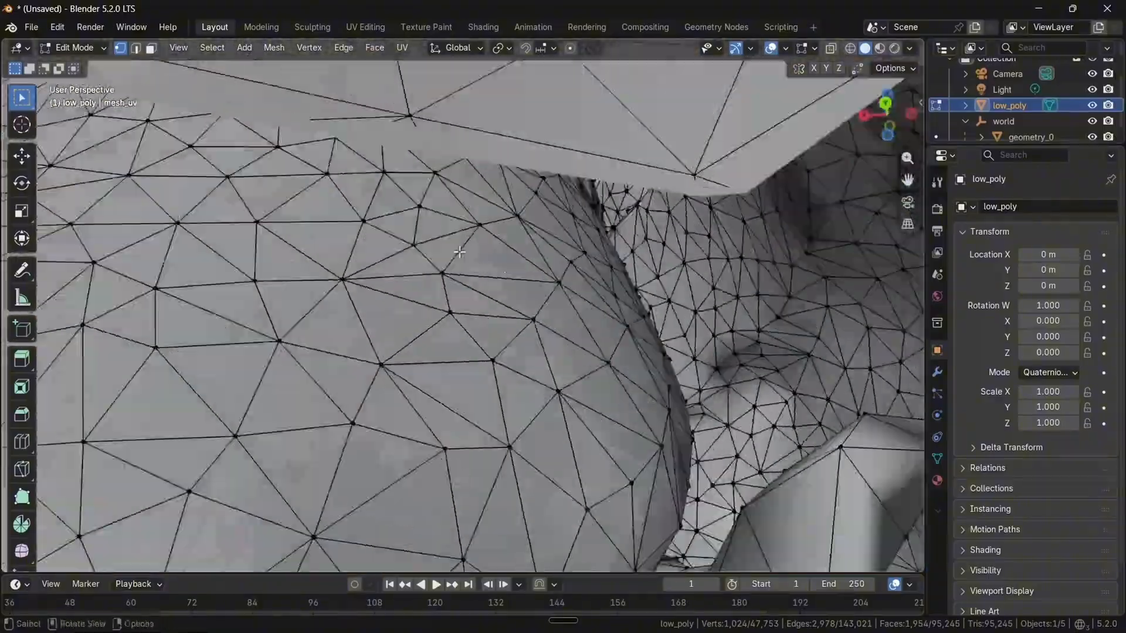
{"action": "key", "text": "x"}
{"action": "left_click", "coordinate": [570, 315]}
Select the loose flat panel floating beside the torso with all its linked geometry and delete it
{"action": "middle_click_drag", "start_coordinate": [629, 359], "coordinate": [637, 231]}
{"action": "key", "text": "l"}
{"action": "key", "text": "ctrl+z"}
{"action": "scroll", "coordinate": [257, 231], "scroll_direction": "down", "scroll_amount": 3}
{"action": "left_click", "coordinate": [241, 231]}
Select a shortest-path strip of faces across the surface inside the mesh and delete those faces
{"action": "scroll", "coordinate": [253, 246], "scroll_direction": "up", "scroll_amount": 4}
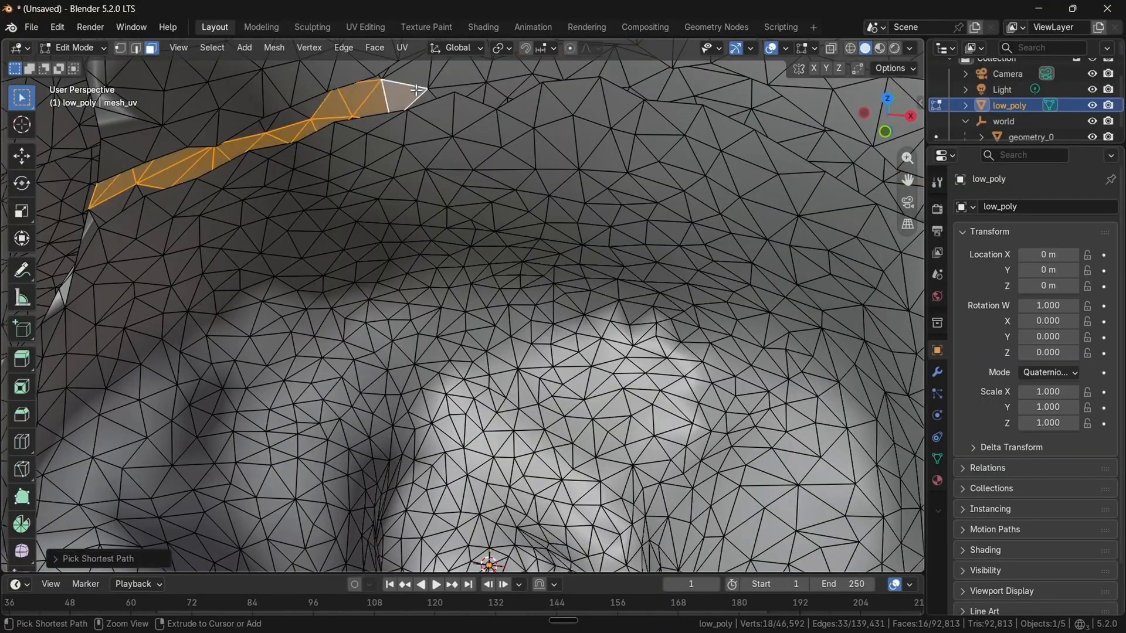
{"action": "middle_click_drag", "start_coordinate": [416, 90], "coordinate": [434, 246]}
{"action": "left_click", "coordinate": [502, 248], "text": "ctrl"}
{"action": "key", "text": "x"}
{"action": "left_click", "coordinate": [518, 272]}
Select everything linked to a face inside the skirt to check whether the inner surface is detached
{"action": "scroll", "coordinate": [516, 264], "scroll_direction": "up", "scroll_amount": 4}
{"action": "mouse_move", "coordinate": [516, 264]}
{"action": "middle_mouse_down"}
{"action": "mouse_move", "coordinate": [495, 214]}
{"action": "mouse_move", "coordinate": [513, 244]}
{"action": "mouse_move", "coordinate": [614, 279]}
{"action": "mouse_move", "coordinate": [535, 272]}
{"action": "middle_mouse_up"}
{"action": "scroll", "coordinate": [482, 107], "scroll_direction": "up", "scroll_amount": 1}
{"action": "left_click", "coordinate": [481, 106]}
{"action": "key", "text": "ctrl+l"}
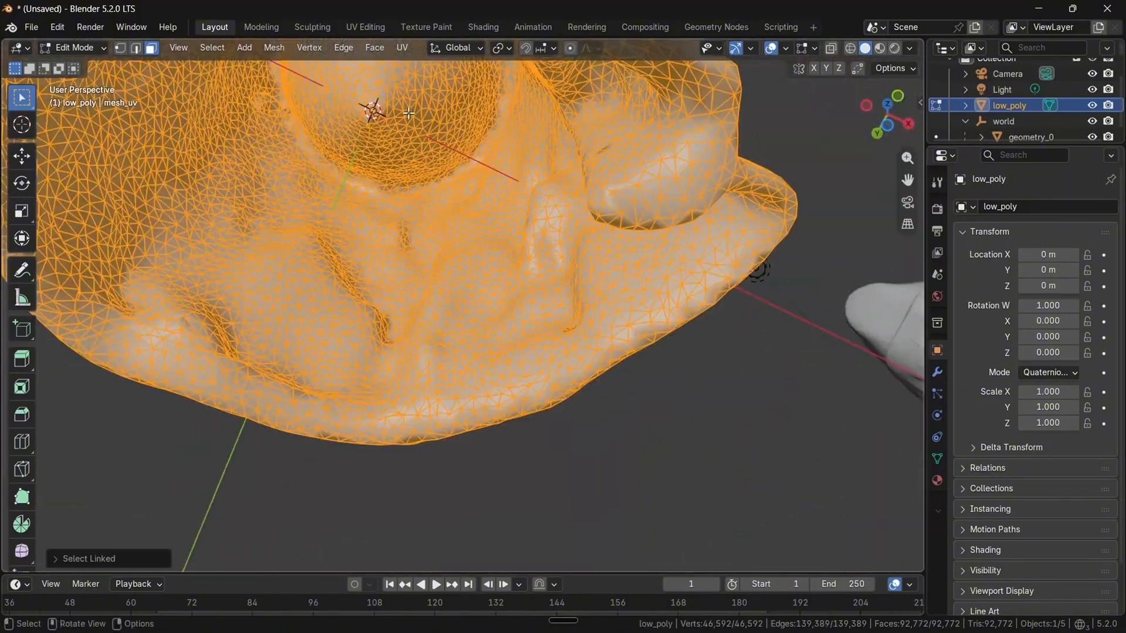
Select the rounded inner surface hanging inside the skirt and delete its faces
{"action": "key", "text": "1"}
{"action": "left_click", "coordinate": [386, 119]}
{"action": "key", "text": "KP_Decimal"}
{"action": "middle_click_drag", "start_coordinate": [469, 294], "coordinate": [377, 168]}
{"action": "left_click", "coordinate": [414, 356], "text": "shift"}
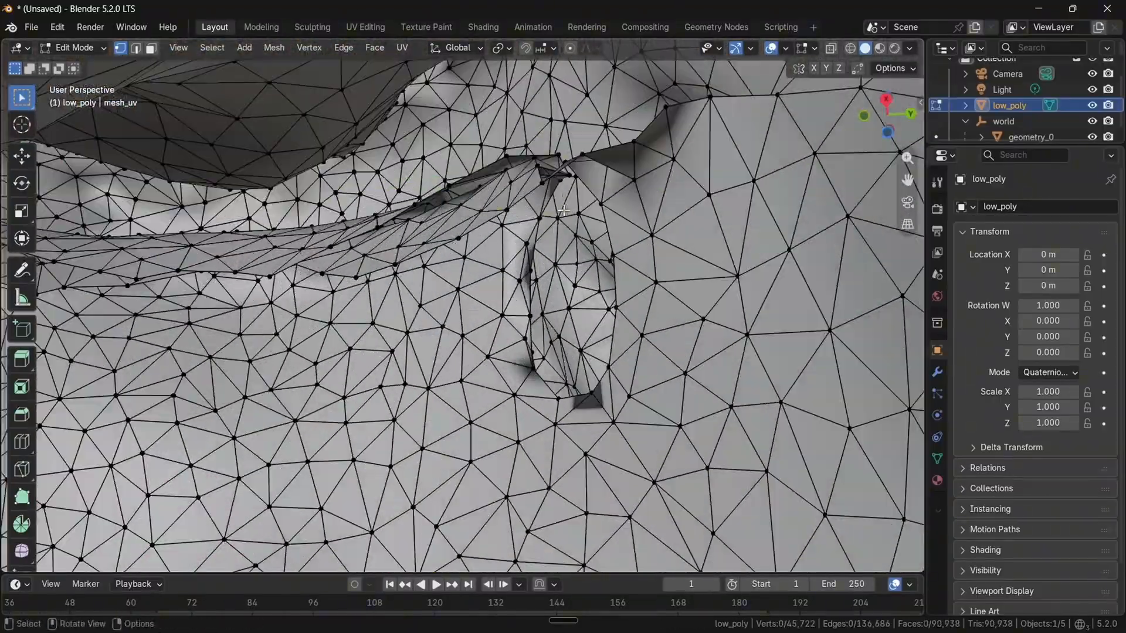
Delete the stray face at the pinched spot inside the skirt and check the separation with a linked selection
{"action": "left_click", "coordinate": [583, 155]}
{"action": "key", "text": "KP_Decimal"}
{"action": "middle_click_drag", "start_coordinate": [584, 202], "coordinate": [588, 286]}
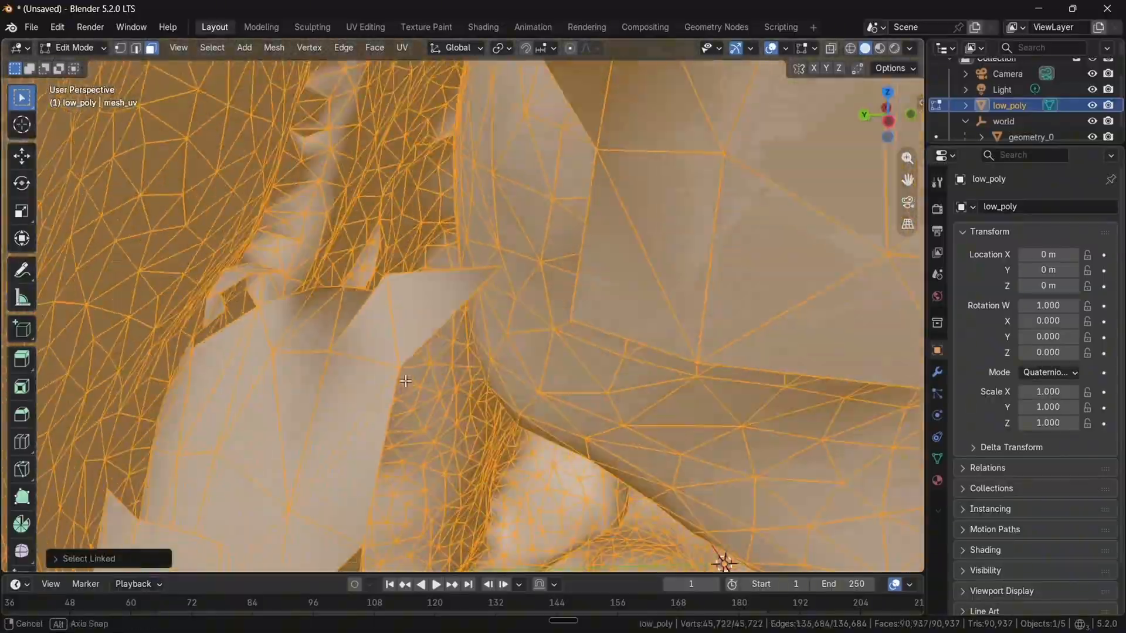
{"action": "middle_click_drag", "start_coordinate": [406, 381], "coordinate": [411, 298]}
Select the edge loop running around the inside of the skirt just above the hem
{"action": "key", "text": "2"}
{"action": "left_click", "coordinate": [412, 298]}
{"action": "middle_click_drag", "start_coordinate": [460, 269], "coordinate": [451, 68], "text": "shift"}
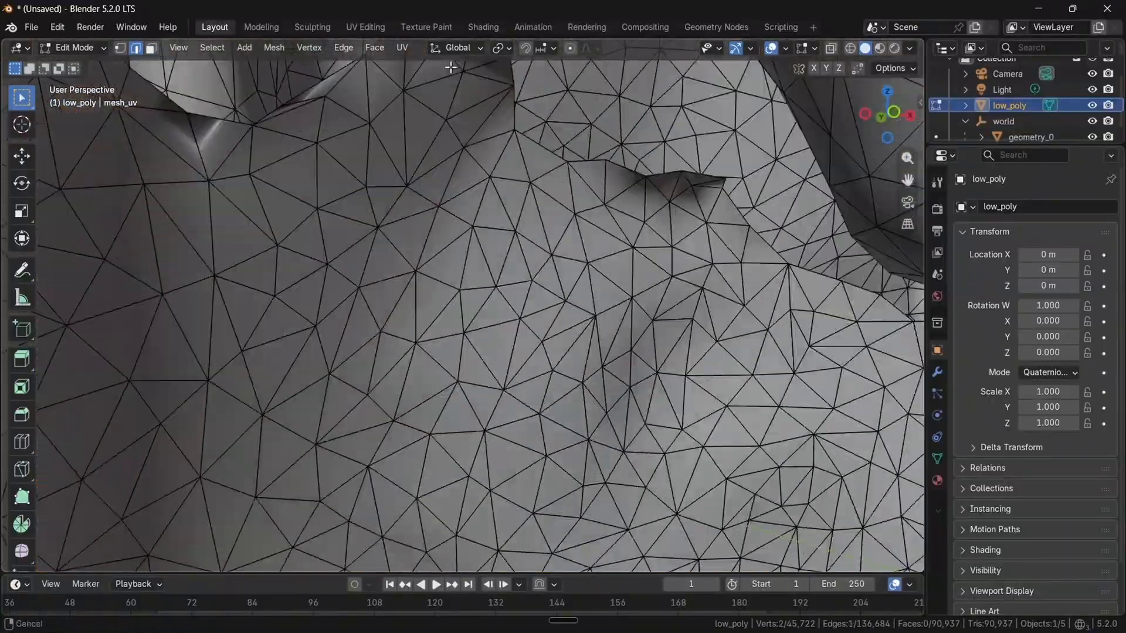
{"action": "middle_click_drag", "start_coordinate": [421, 421], "coordinate": [375, 234]}
{"action": "scroll", "coordinate": [413, 387], "scroll_direction": "up", "scroll_amount": 5}
{"action": "left_click", "coordinate": [418, 392], "text": "alt"}
{"action": "scroll", "coordinate": [419, 394], "scroll_direction": "down", "scroll_amount": 5}
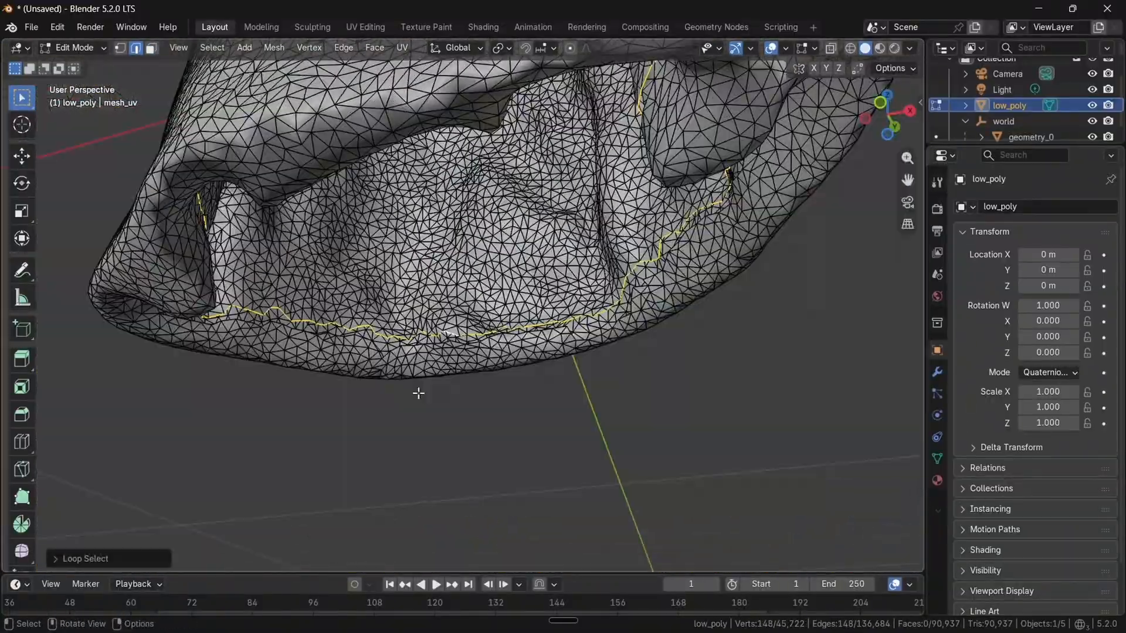
Grow the hem loop selection repeatedly across the skirt's inner surface
{"action": "key", "text": "ctrl+KP_Add"}
{"action": "key", "text": "ctrl+KP_Add"}
{"action": "key", "text": "ctrl+KP_Add"}
{"action": "key", "text": "ctrl+KP_Add"}
{"action": "mouse_move", "coordinate": [418, 393]}
{"action": "middle_mouse_down"}
{"action": "mouse_move", "coordinate": [412, 229]}
{"action": "mouse_move", "coordinate": [338, 368]}
{"action": "mouse_move", "coordinate": [405, 405]}
{"action": "middle_mouse_up"}
{"action": "scroll", "coordinate": [413, 234], "scroll_direction": "up", "scroll_amount": 6}
{"action": "key", "text": "ctrl+KP_Add"}
{"action": "key", "text": "ctrl+KP_Add"}
{"action": "key", "text": "ctrl+KP_Add"}
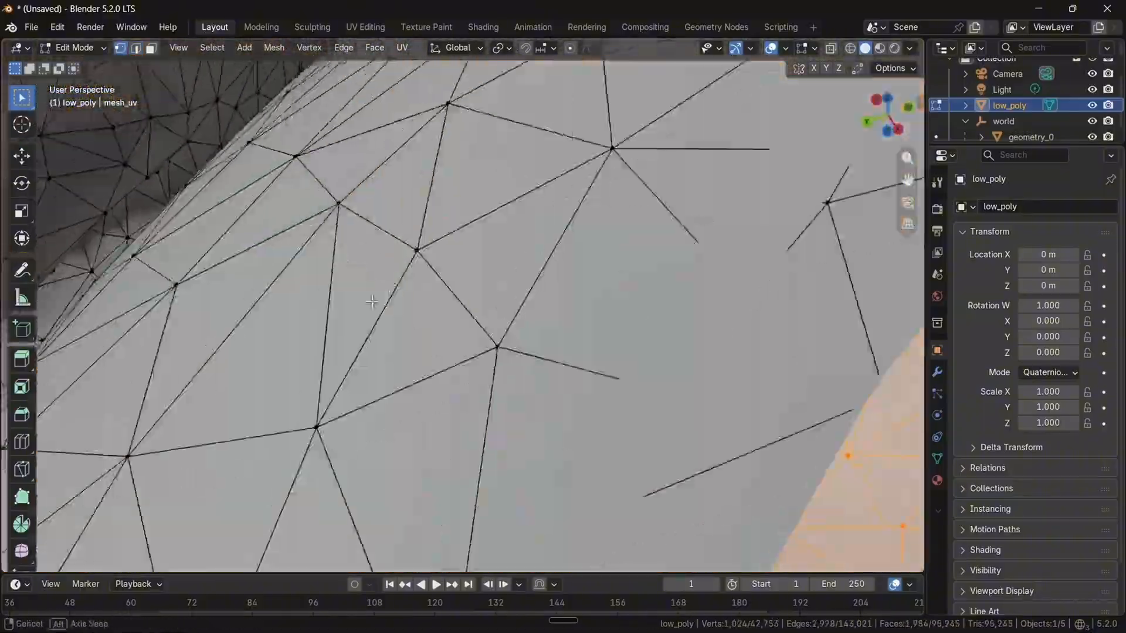
Delete the faces of the selected stand pole and the inner surface attached to it
{"action": "middle_click_drag", "start_coordinate": [372, 302], "coordinate": [508, 354]}
{"action": "scroll", "coordinate": [460, 253], "scroll_direction": "down", "scroll_amount": 6}
{"action": "key", "text": "x"}
{"action": "left_click", "coordinate": [570, 317]}
Clear the selection, select the detached flat panel beside the torso with its linked geometry, and delete its faces
{"action": "scroll", "coordinate": [557, 329], "scroll_direction": "up", "scroll_amount": 5}
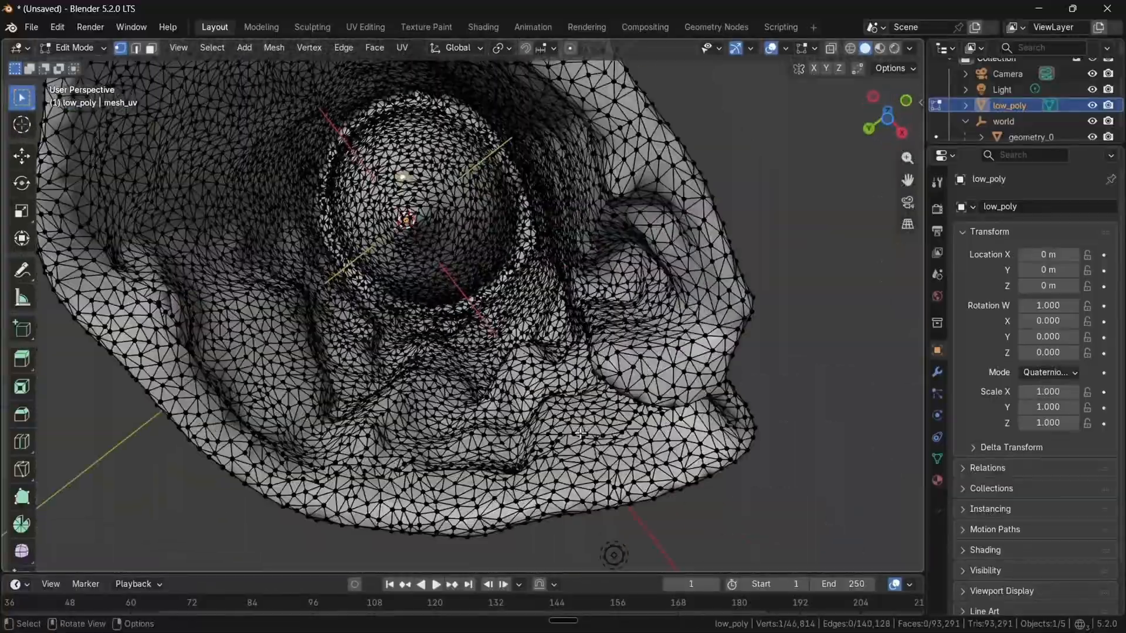
{"action": "key", "text": "a"}
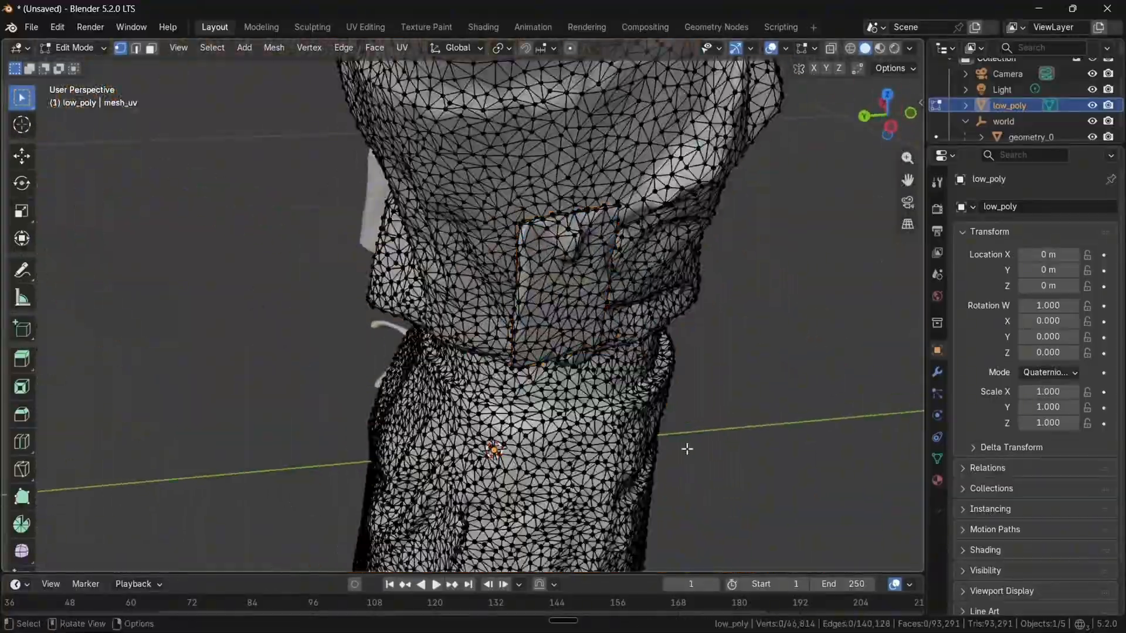
{"action": "middle_click_drag", "start_coordinate": [686, 448], "coordinate": [257, 231]}
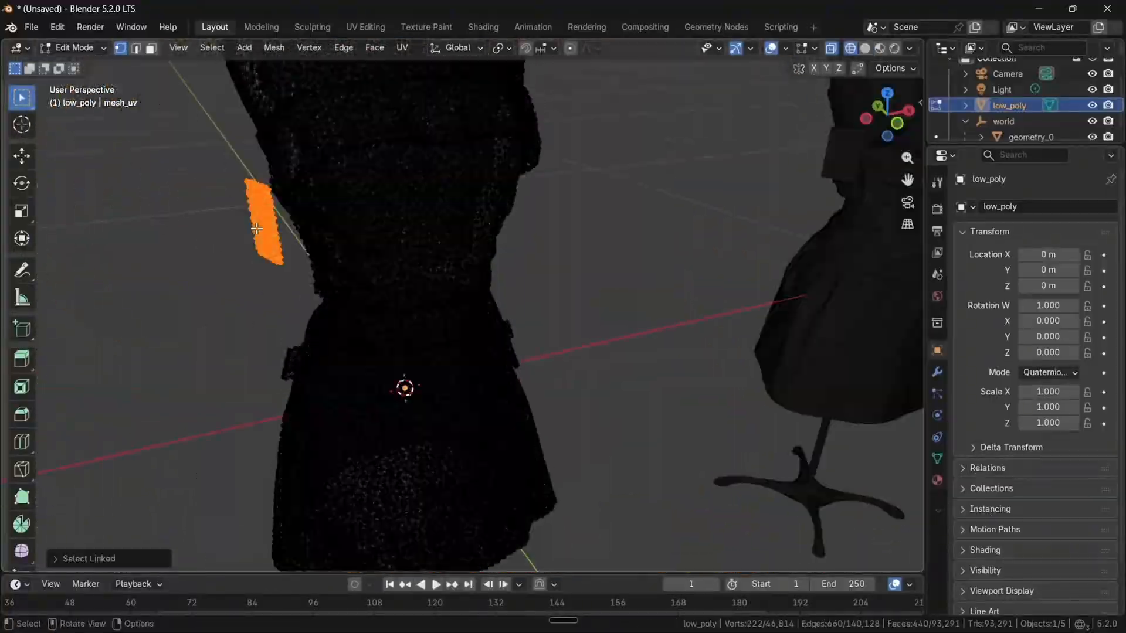
{"action": "left_click", "coordinate": [241, 233]}
Select a curved strip of faces across the surface inside the mesh, return to solid shading and delete the strip
{"action": "scroll", "coordinate": [469, 305], "scroll_direction": "up", "scroll_amount": 10}
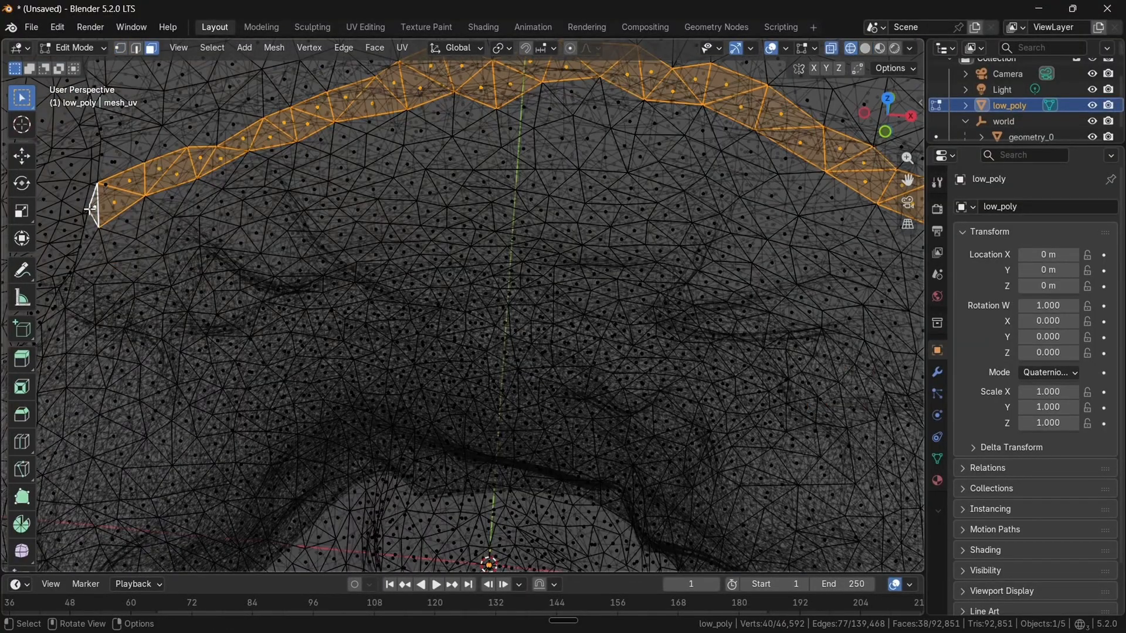
{"action": "key", "text": "shift+z"}
{"action": "key", "text": "x"}
{"action": "left_click", "coordinate": [98, 200]}
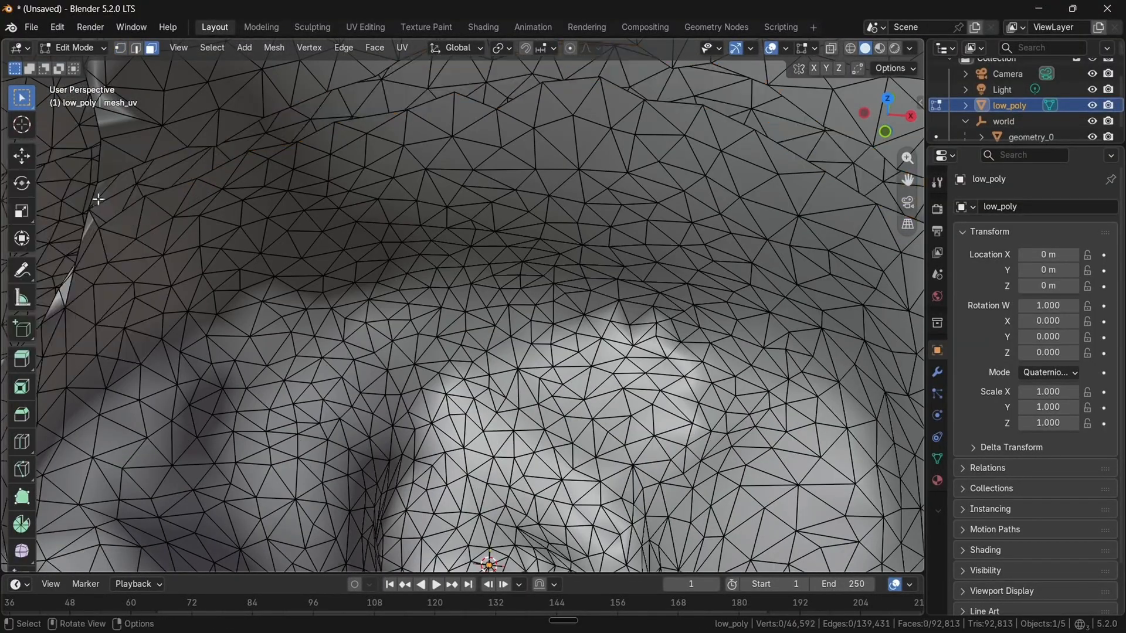
Extend the cut through the surface inside the mesh by deleting another shortest-path strip of faces
{"action": "middle_click_drag", "start_coordinate": [416, 90], "coordinate": [305, 93]}
{"action": "left_click", "coordinate": [502, 254], "text": "ctrl"}
{"action": "middle_click_drag", "start_coordinate": [645, 106], "coordinate": [535, 273], "text": "shift"}
{"action": "key", "text": "x"}
{"action": "left_click", "coordinate": [519, 272]}
Select the rounded inner surface hanging inside the skirt from its vertices and delete its faces
{"action": "scroll", "coordinate": [480, 106], "scroll_direction": "up", "scroll_amount": 3}
{"action": "key", "text": "1"}
{"action": "left_click", "coordinate": [387, 119]}
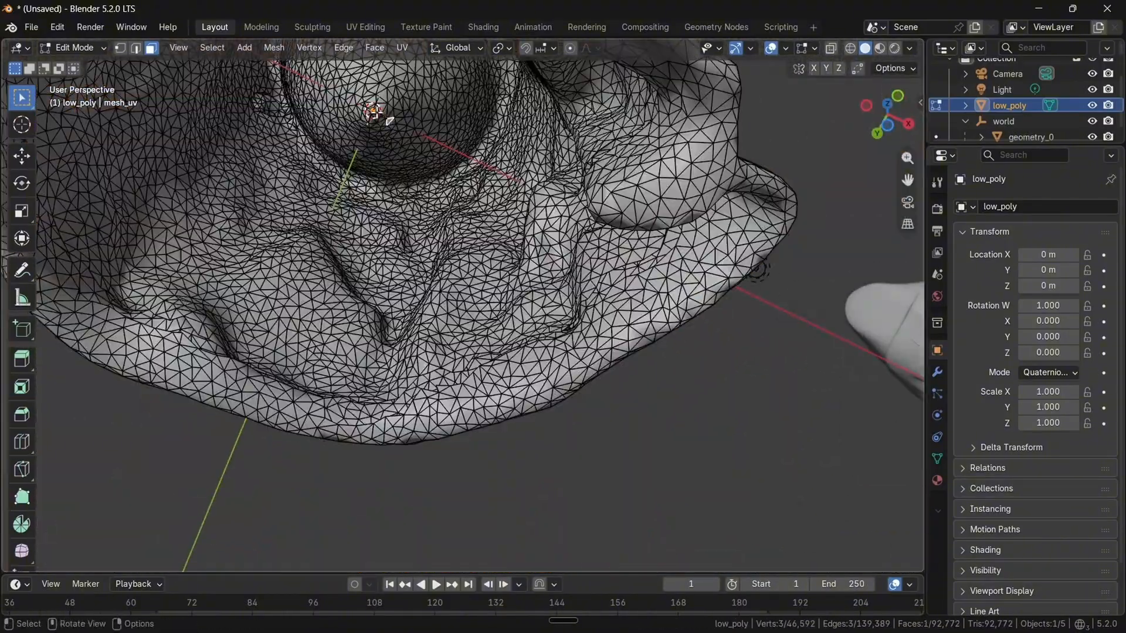
{"action": "key", "text": "KP_Decimal"}
{"action": "middle_click_drag", "start_coordinate": [472, 298], "coordinate": [361, 206]}
{"action": "left_click", "coordinate": [415, 356], "text": "shift"}
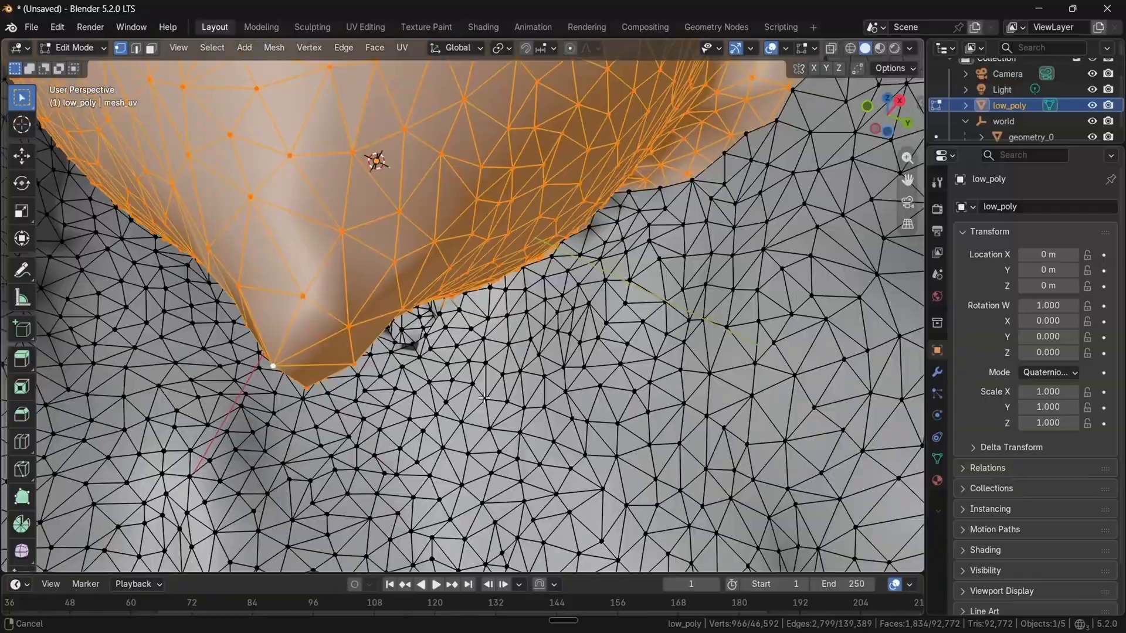
{"action": "middle_click_drag", "start_coordinate": [485, 398], "coordinate": [349, 394]}
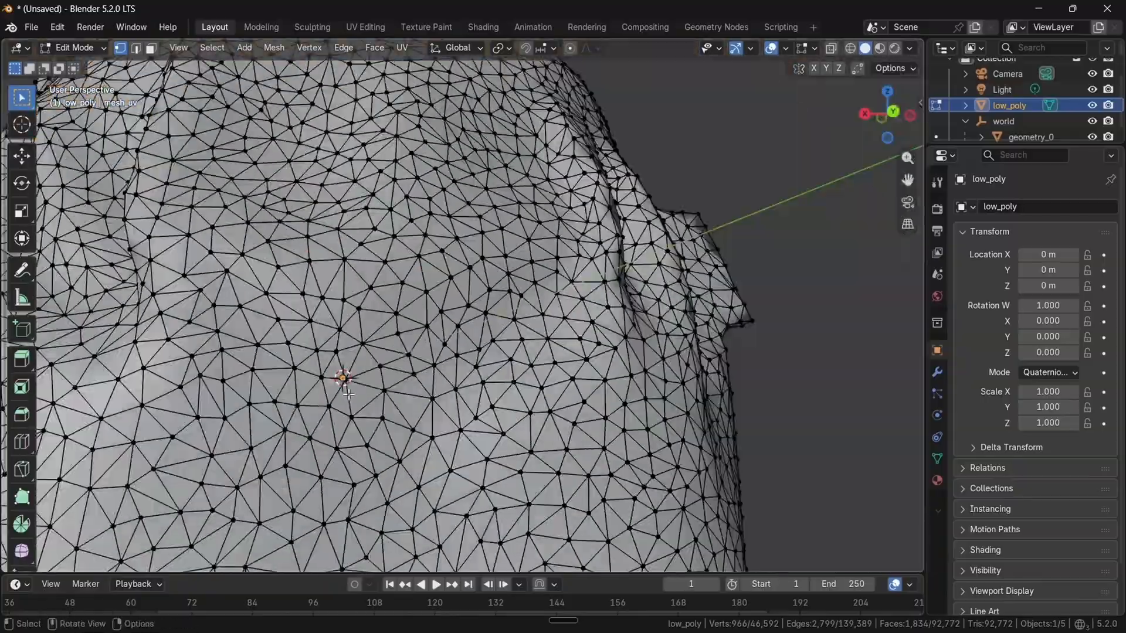
{"action": "key", "text": "x"}
{"action": "left_click", "coordinate": [484, 171]}
Remove the leftover face at the pinched spot inside the skirt
{"action": "middle_click_drag", "start_coordinate": [484, 172], "coordinate": [564, 329]}
{"action": "scroll", "coordinate": [563, 328], "scroll_direction": "up", "scroll_amount": 4}
{"action": "left_click", "coordinate": [476, 287]}
{"action": "middle_click_drag", "start_coordinate": [477, 287], "coordinate": [585, 170]}
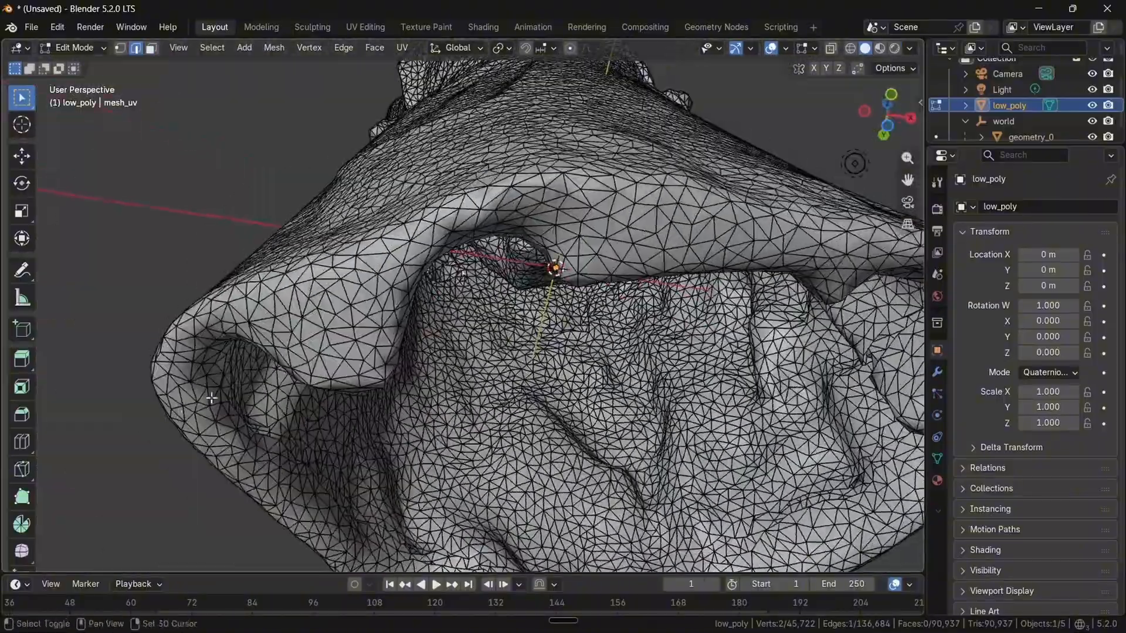
Select the edge loop around the inside of the skirt above the hem
{"action": "middle_click_drag", "start_coordinate": [212, 398], "coordinate": [364, 329], "text": "shift"}
{"action": "middle_click_drag", "start_coordinate": [364, 329], "coordinate": [411, 234]}
{"action": "scroll", "coordinate": [446, 352], "scroll_direction": "up", "scroll_amount": 4}
{"action": "left_click", "coordinate": [516, 392], "text": "alt"}
{"action": "scroll", "coordinate": [418, 393], "scroll_direction": "down", "scroll_amount": 5}
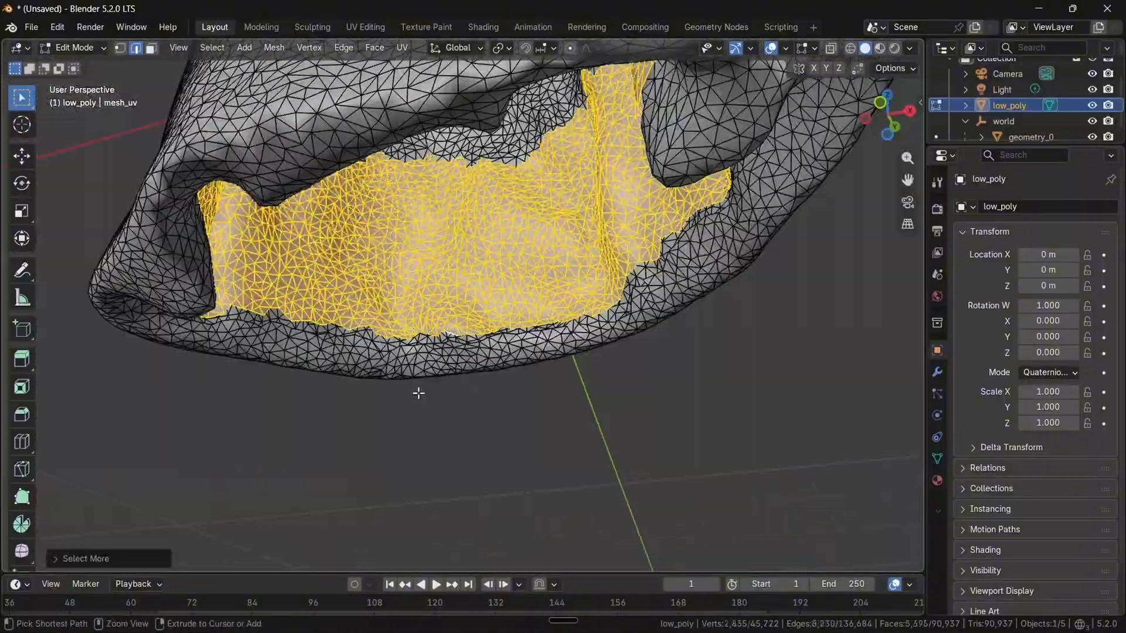
Grow the loop selection over the skirt's inner surface, shrink it by one step and delete the selected geometry
{"action": "key", "text": "ctrl+KP_Add"}
{"action": "key", "text": "ctrl+KP_Add"}
{"action": "key", "text": "ctrl+KP_Add"}
{"action": "key", "text": "ctrl+KP_Add"}
{"action": "middle_click_drag", "start_coordinate": [418, 393], "coordinate": [406, 188]}
{"action": "scroll", "coordinate": [429, 415], "scroll_direction": "up", "scroll_amount": 5}
{"action": "key", "text": "ctrl+KP_Add"}
{"action": "key", "text": "ctrl+KP_Add"}
{"action": "key", "text": "ctrl+KP_Add"}
{"action": "key", "text": "ctrl+KP_Add"}
{"action": "key", "text": "ctrl+KP_Subtract"}
{"action": "middle_click_drag", "start_coordinate": [406, 187], "coordinate": [697, 318], "text": "shift"}
{"action": "key", "text": "x"}
{"action": "left_click", "coordinate": [486, 220]}
Examine the torso from outside and the skirt's interior for remaining inner surfaces
{"action": "scroll", "coordinate": [725, 381], "scroll_direction": "down", "scroll_amount": 8}
{"action": "scroll", "coordinate": [522, 357], "scroll_direction": "up", "scroll_amount": 3}
{"action": "key", "text": "3"}
{"action": "left_click", "coordinate": [576, 302]}
{"action": "key", "text": "1"}
{"action": "scroll", "coordinate": [609, 298], "scroll_direction": "down", "scroll_amount": 3}
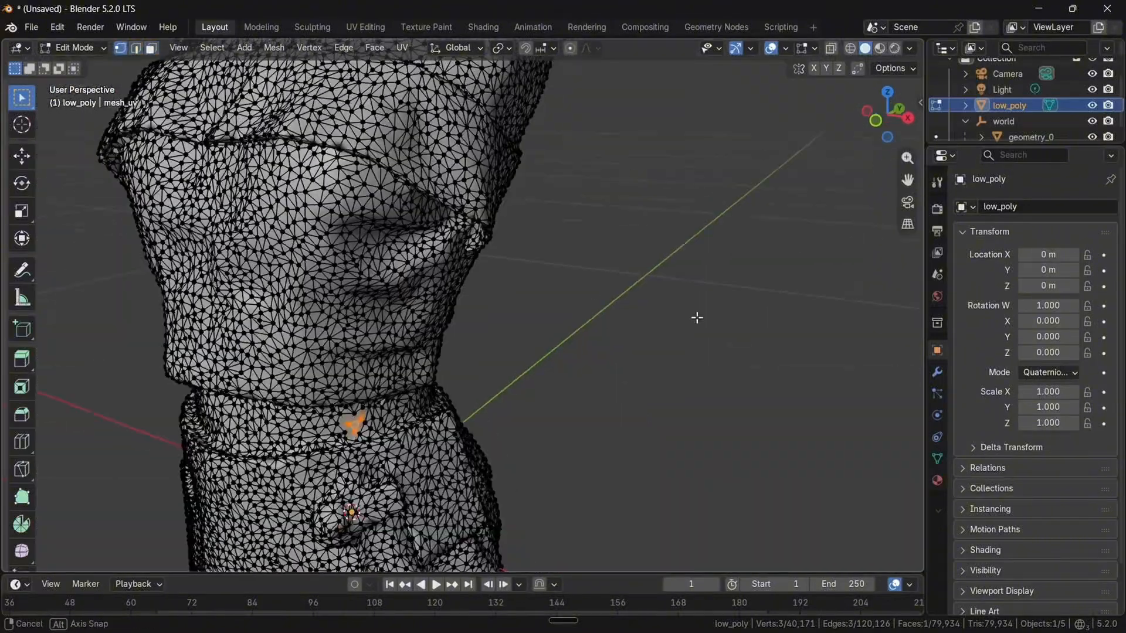
{"action": "middle_click_drag", "start_coordinate": [516, 378], "coordinate": [573, 253]}
{"action": "scroll", "coordinate": [679, 228], "scroll_direction": "down", "scroll_amount": 8}
{"action": "scroll", "coordinate": [573, 253], "scroll_direction": "up", "scroll_amount": 5}
{"action": "key", "text": "Tab"}
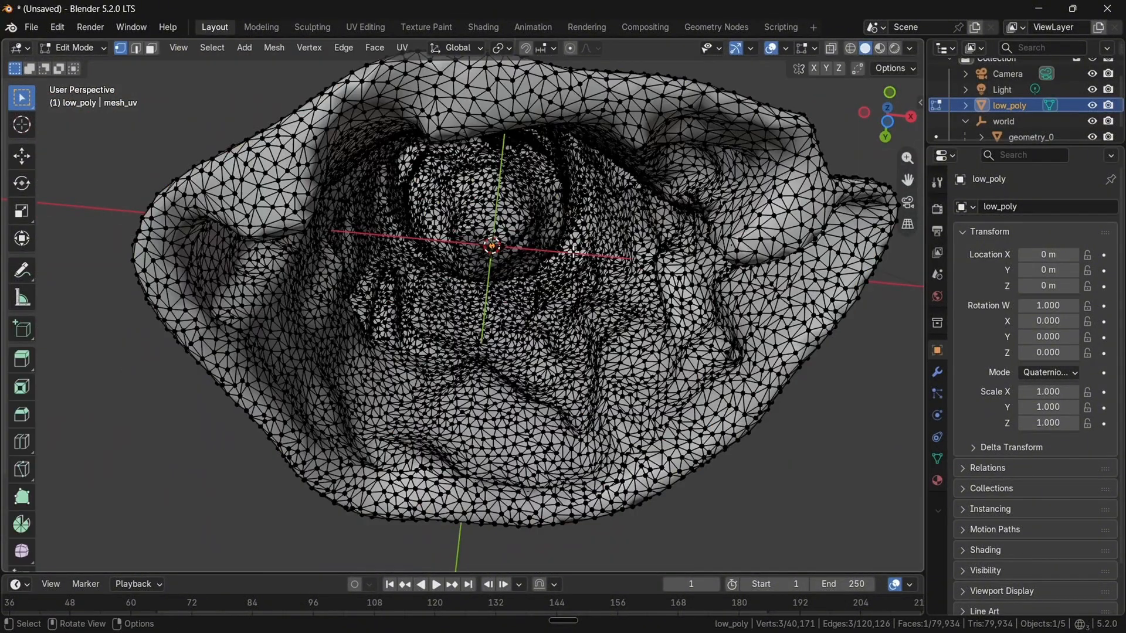
Grow a selection from one vertex on the rounded inner form to trace where it joins the surrounding surface
{"action": "left_click", "coordinate": [514, 225]}
{"action": "key", "text": "KP_Decimal"}
{"action": "scroll", "coordinate": [515, 229], "scroll_direction": "down", "scroll_amount": 7}
{"action": "middle_click_drag", "start_coordinate": [516, 229], "coordinate": [491, 266]}
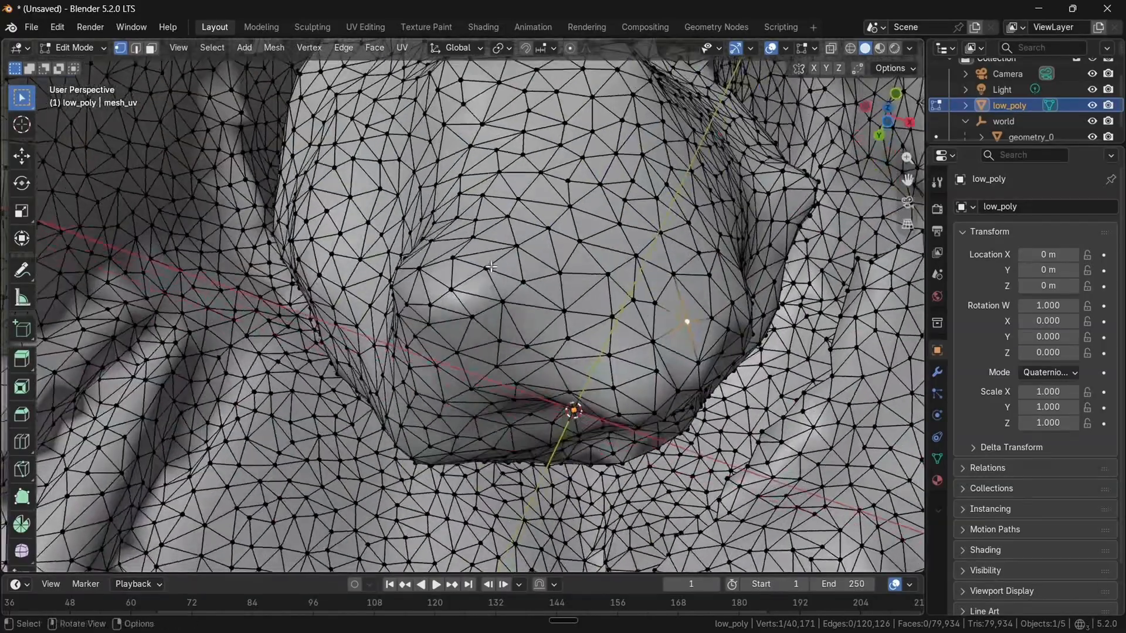
{"action": "scroll", "coordinate": [630, 363], "scroll_direction": "down", "scroll_amount": 4}
{"action": "middle_click_drag", "start_coordinate": [630, 363], "coordinate": [614, 352]}
{"action": "scroll", "coordinate": [614, 352], "scroll_direction": "down", "scroll_amount": 3}
{"action": "key", "text": "ctrl+KP_Add"}
{"action": "key", "text": "ctrl+KP_Add"}
{"action": "key", "text": "ctrl+KP_Add"}
{"action": "key", "text": "ctrl+KP_Add"}
{"action": "key", "text": "ctrl+KP_Add"}
{"action": "key", "text": "ctrl+KP_Add"}
{"action": "key", "text": "ctrl+KP_Add"}
{"action": "key", "text": "ctrl+KP_Add"}
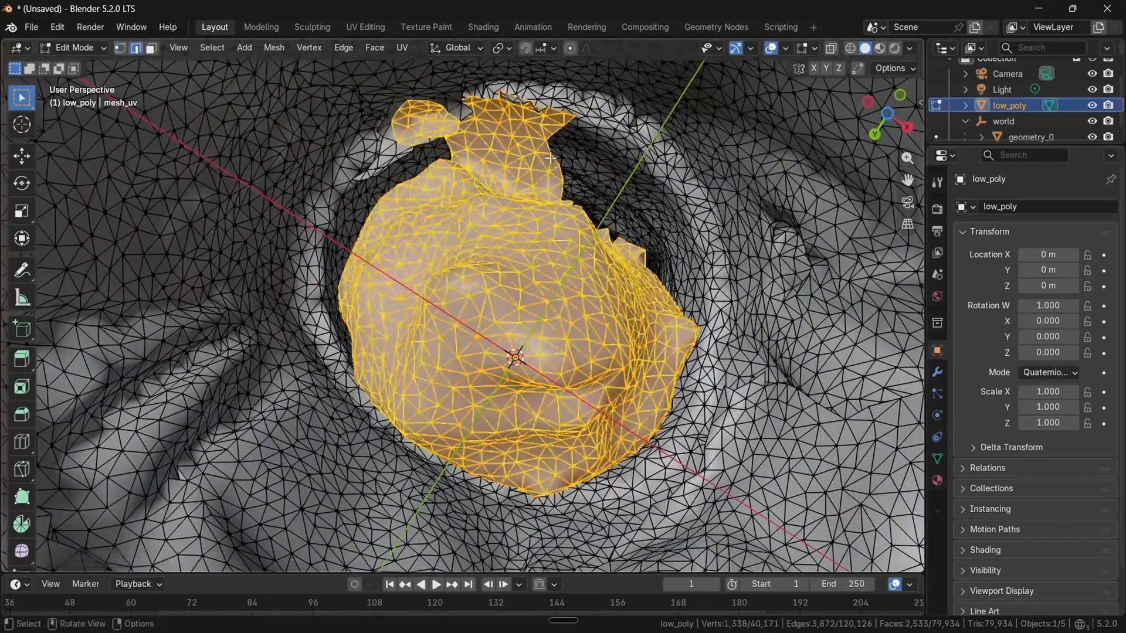
Delete the strips of faces bridging the rounded inner form and the surrounding surface, picking them by shortest path
{"action": "key", "text": "3"}
{"action": "left_click", "coordinate": [552, 160]}
{"action": "left_click", "coordinate": [496, 168]}
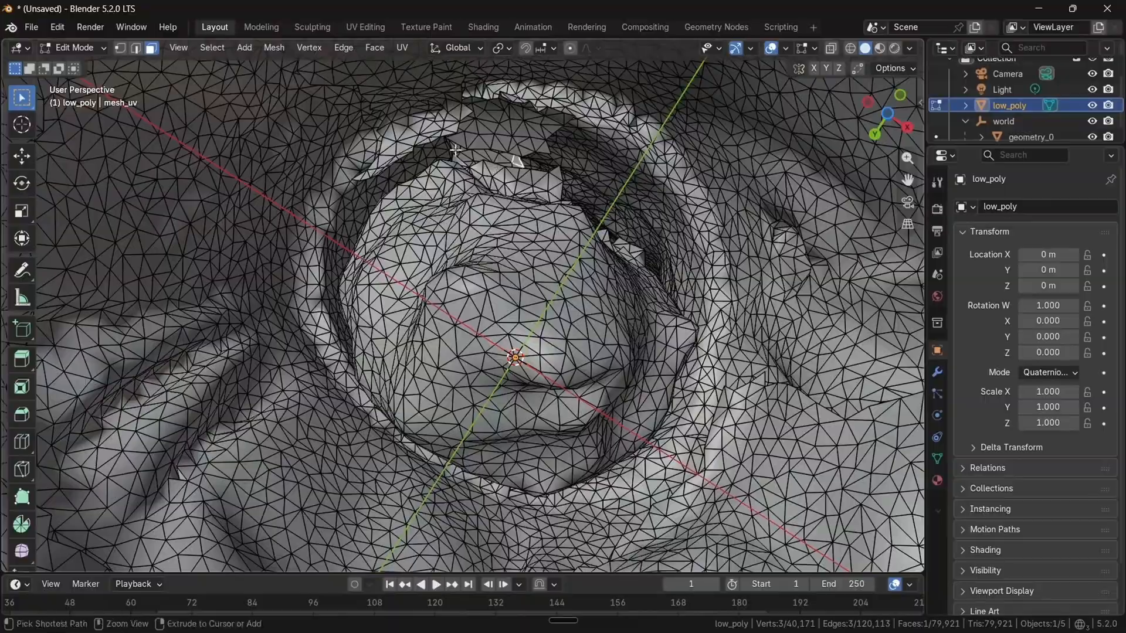
{"action": "left_click", "coordinate": [455, 151], "text": "ctrl"}
{"action": "scroll", "coordinate": [464, 155], "scroll_direction": "up", "scroll_amount": 6}
{"action": "middle_click_drag", "start_coordinate": [409, 211], "coordinate": [419, 194]}
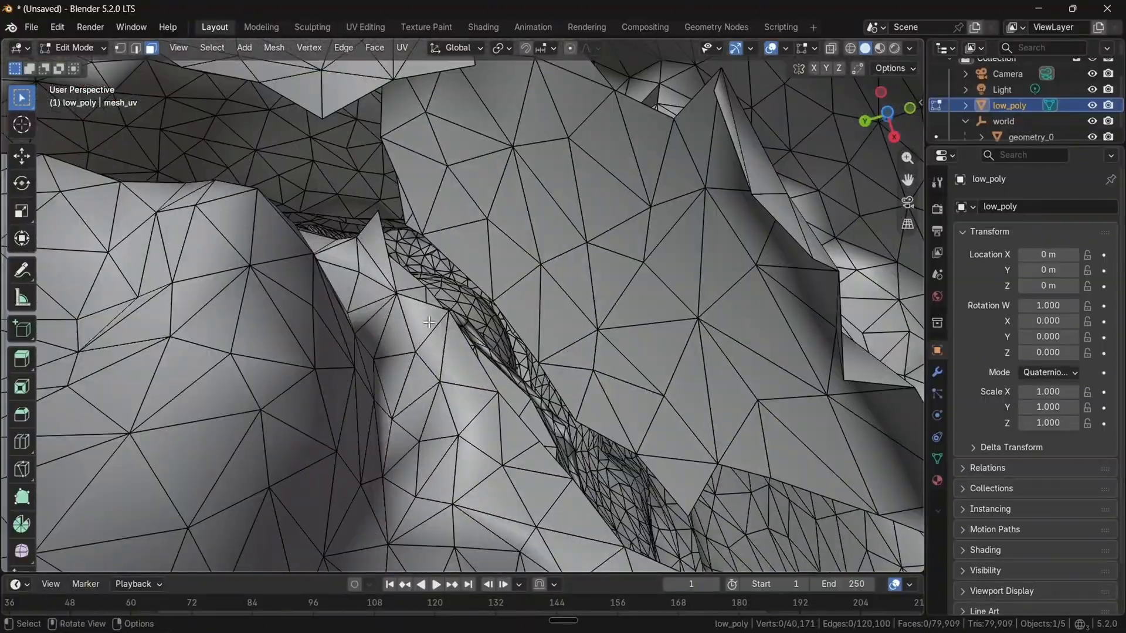
Select the detached inner form as linked geometry and delete it
{"action": "key", "text": "l"}
{"action": "scroll", "coordinate": [431, 313], "scroll_direction": "down", "scroll_amount": 10}
{"action": "key", "text": "x"}
{"action": "left_click", "coordinate": [431, 314]}
Inspect the garment mesh up close and from all around after removing the inner form
{"action": "scroll", "coordinate": [431, 314], "scroll_direction": "up", "scroll_amount": 6}
{"action": "middle_click_drag", "start_coordinate": [651, 246], "coordinate": [763, 316]}
{"action": "left_click", "coordinate": [556, 201]}
{"action": "scroll", "coordinate": [556, 201], "scroll_direction": "up", "scroll_amount": 6}
{"action": "scroll", "coordinate": [557, 201], "scroll_direction": "down", "scroll_amount": 5}
{"action": "scroll", "coordinate": [764, 316], "scroll_direction": "down", "scroll_amount": 10}
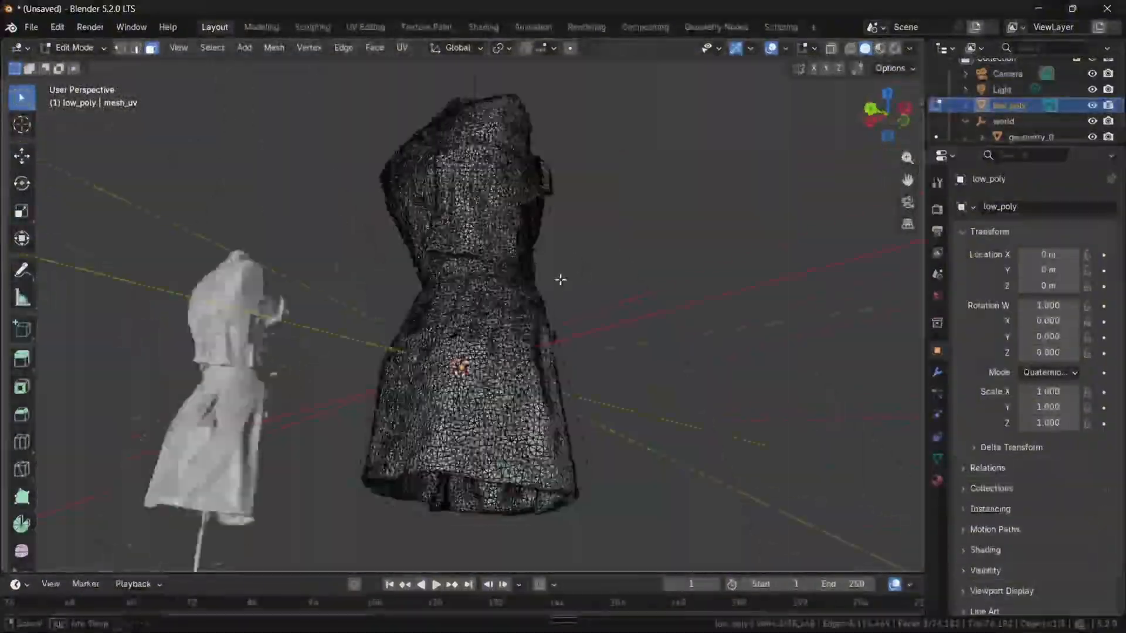
{"action": "middle_click_drag", "start_coordinate": [561, 279], "coordinate": [395, 275]}
{"action": "key", "text": "Tab"}
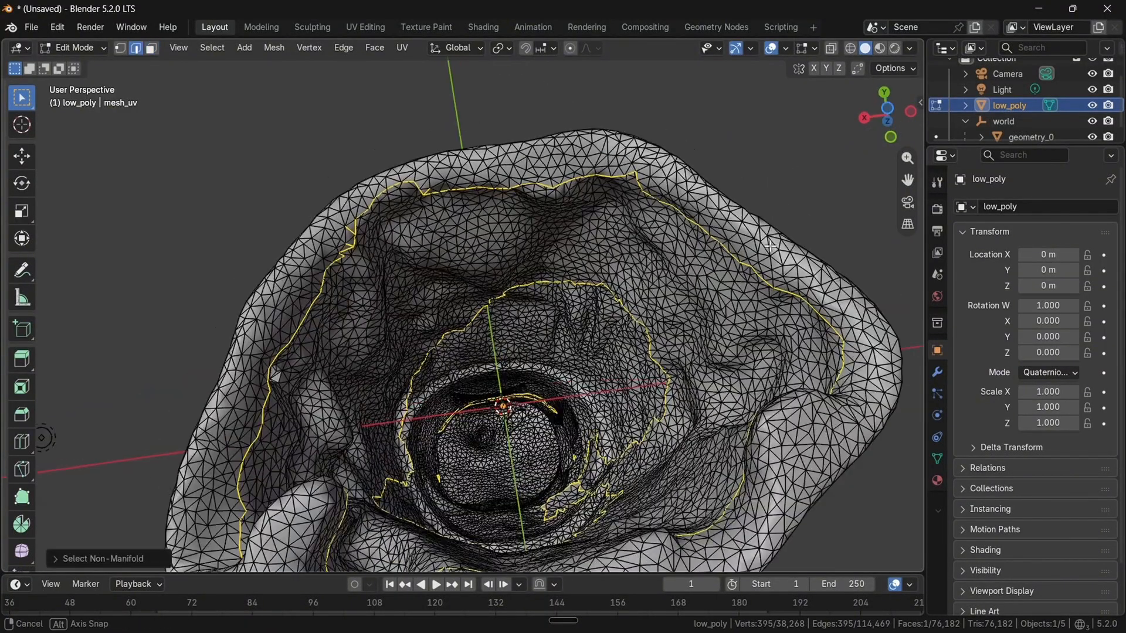
Fill the selected non-manifold boundary edges inside the skirt with faces
{"action": "middle_click_drag", "start_coordinate": [276, 377], "coordinate": [451, 193]}
{"action": "key", "text": "f"}
{"action": "scroll", "coordinate": [620, 148], "scroll_direction": "down", "scroll_amount": 4}
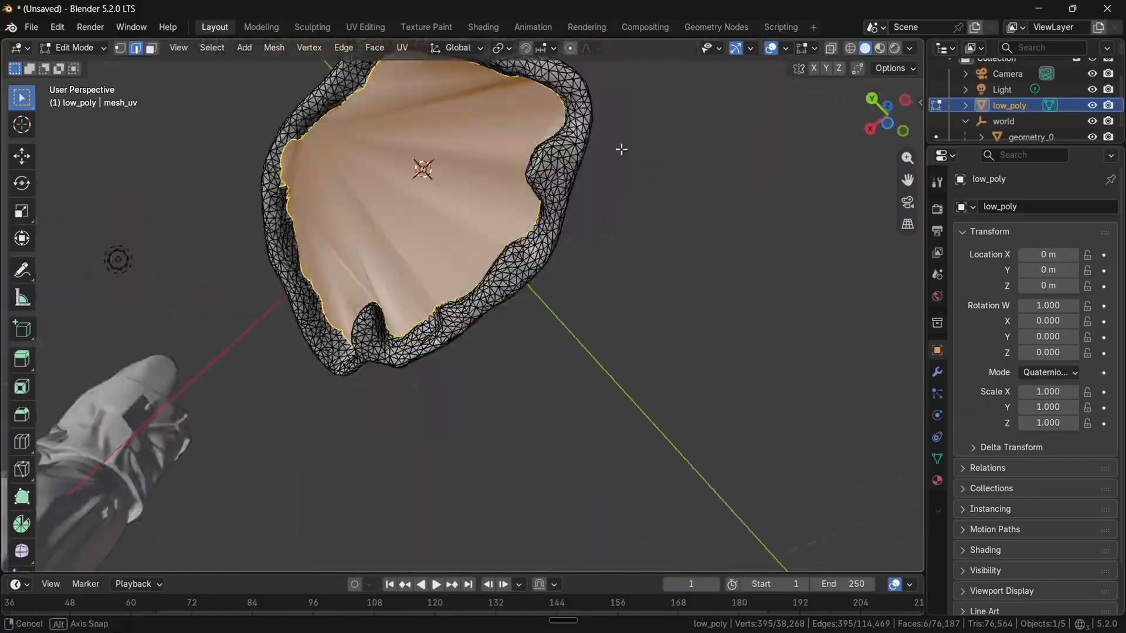
Hide the new cap faces across the skirt opening to expose the surface behind them
{"action": "middle_click_drag", "start_coordinate": [620, 148], "coordinate": [388, 361]}
{"action": "key", "text": "alt+a"}
{"action": "key", "text": "h"}
Select the inner surface behind the hidden cap, grow the selection across it and delete it
{"action": "scroll", "coordinate": [390, 253], "scroll_direction": "up", "scroll_amount": 4}
{"action": "middle_click_drag", "start_coordinate": [390, 253], "coordinate": [481, 282]}
{"action": "left_click", "coordinate": [375, 258]}
{"action": "scroll", "coordinate": [556, 294], "scroll_direction": "down", "scroll_amount": 5}
{"action": "key", "text": "ctrl+KP_Add"}
{"action": "key", "text": "ctrl+KP_Add"}
{"action": "key", "text": "ctrl+KP_Add"}
{"action": "key", "text": "x"}
{"action": "left_click", "coordinate": [511, 264]}
Reveal the hidden cap faces inside the skirt and clear the selection
{"action": "key", "text": "alt+h"}
{"action": "key", "text": "alt+a"}
{"action": "scroll", "coordinate": [510, 294], "scroll_direction": "up", "scroll_amount": 4}
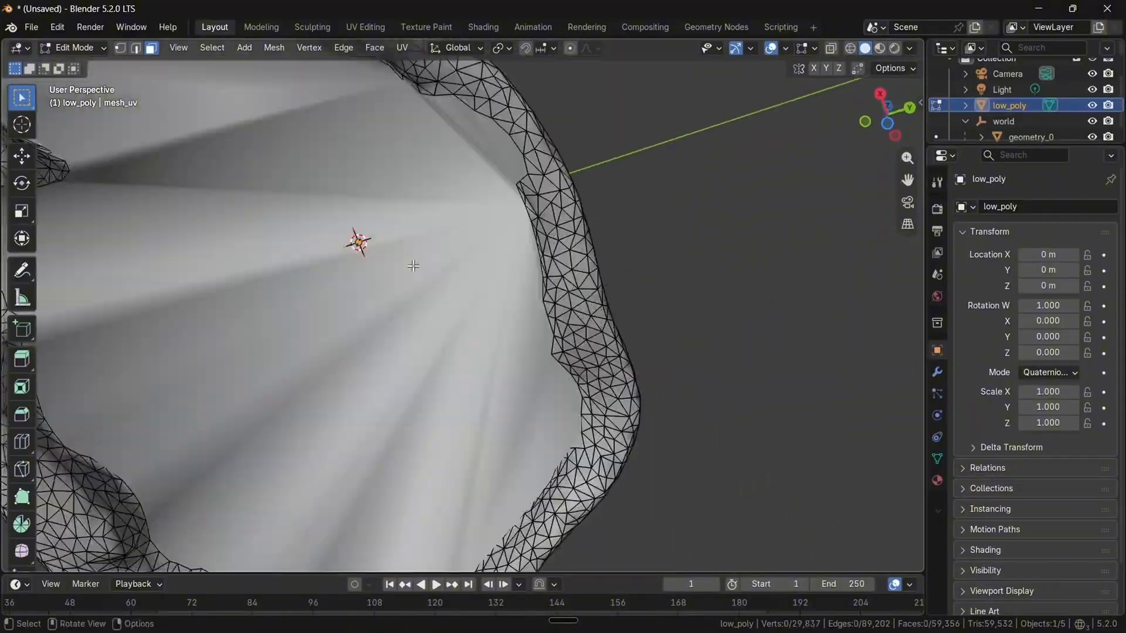
Hide the skirt cap, select the inner shell exposed inside the waist and delete it
{"action": "middle_click_drag", "start_coordinate": [539, 364], "coordinate": [639, 469]}
{"action": "key", "text": "l"}
{"action": "left_click", "coordinate": [630, 443]}
{"action": "key", "text": "2"}
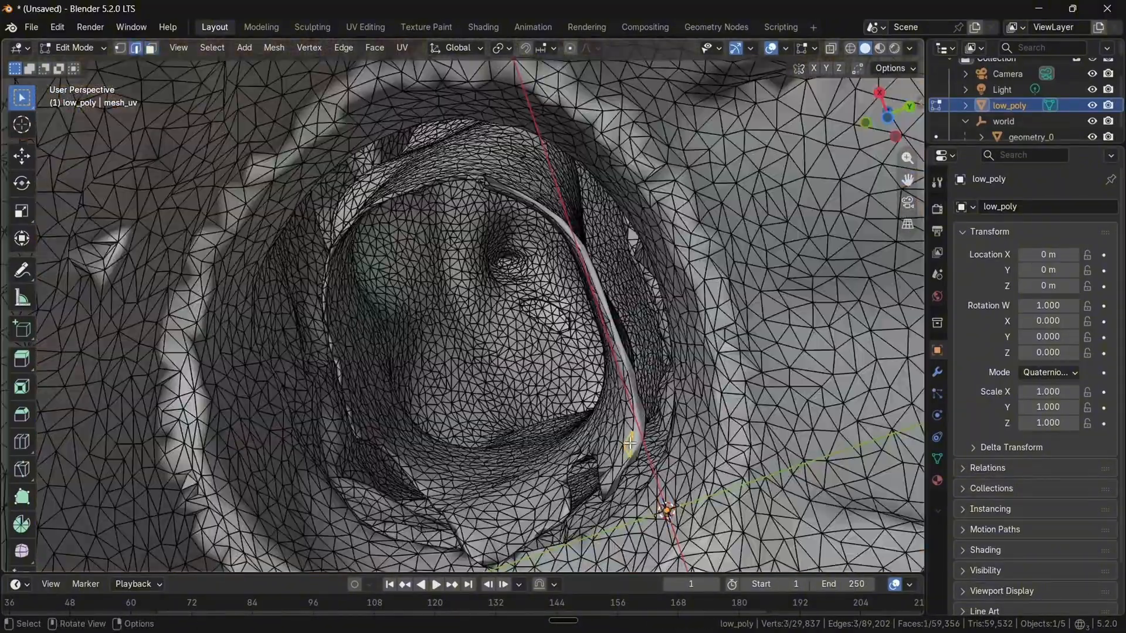
{"action": "middle_click_drag", "start_coordinate": [629, 444], "coordinate": [568, 280]}
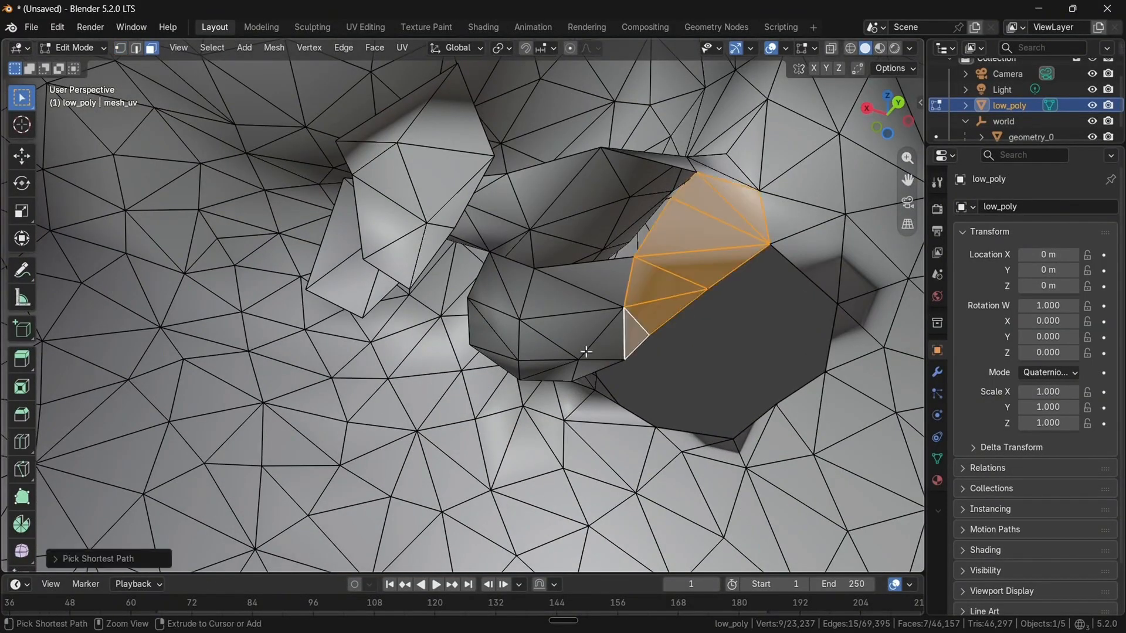
Select the path of faces around the tubular flap beside the hole and delete them
{"action": "left_click", "coordinate": [586, 352], "text": "ctrl"}
{"action": "middle_click_drag", "start_coordinate": [586, 352], "coordinate": [563, 257]}
{"action": "left_click", "coordinate": [741, 290]}
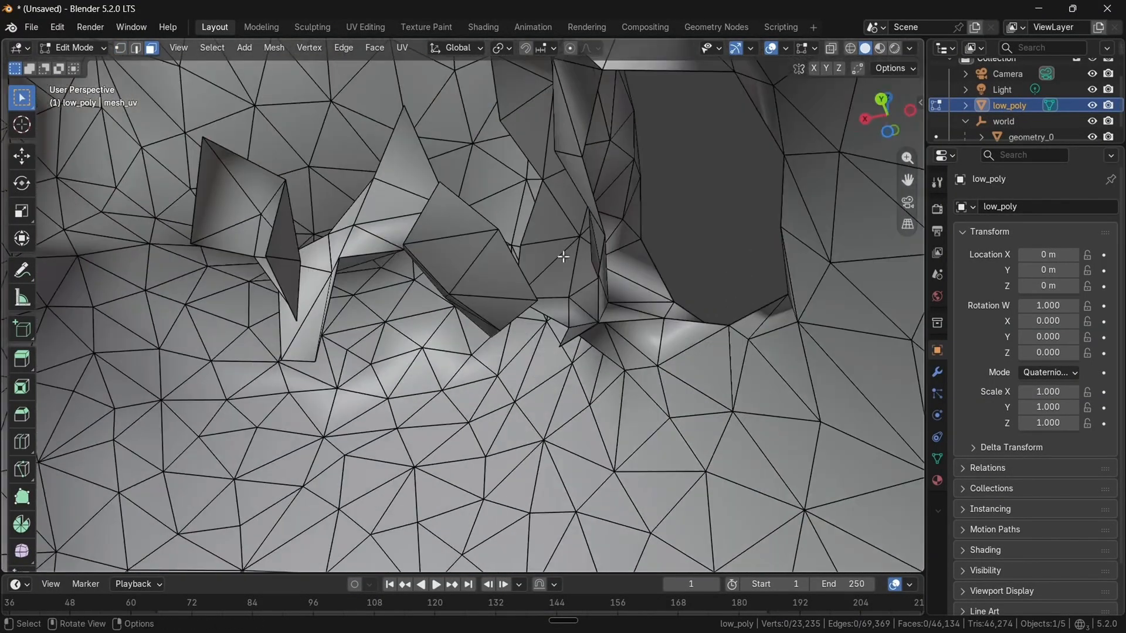
Delete the loose fragment beside the hole and select the end face of the remaining folded flap
{"action": "left_click", "coordinate": [268, 236]}
{"action": "middle_click_drag", "start_coordinate": [268, 237], "coordinate": [672, 276]}
{"action": "left_click", "coordinate": [672, 276]}
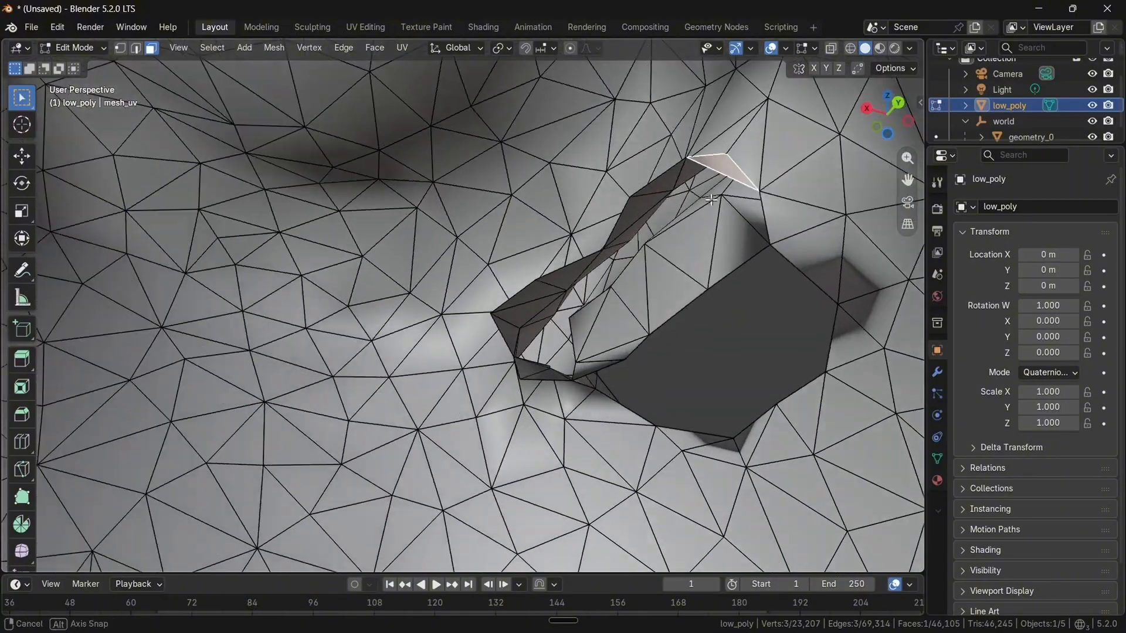
{"action": "middle_click_drag", "start_coordinate": [711, 200], "coordinate": [485, 387]}
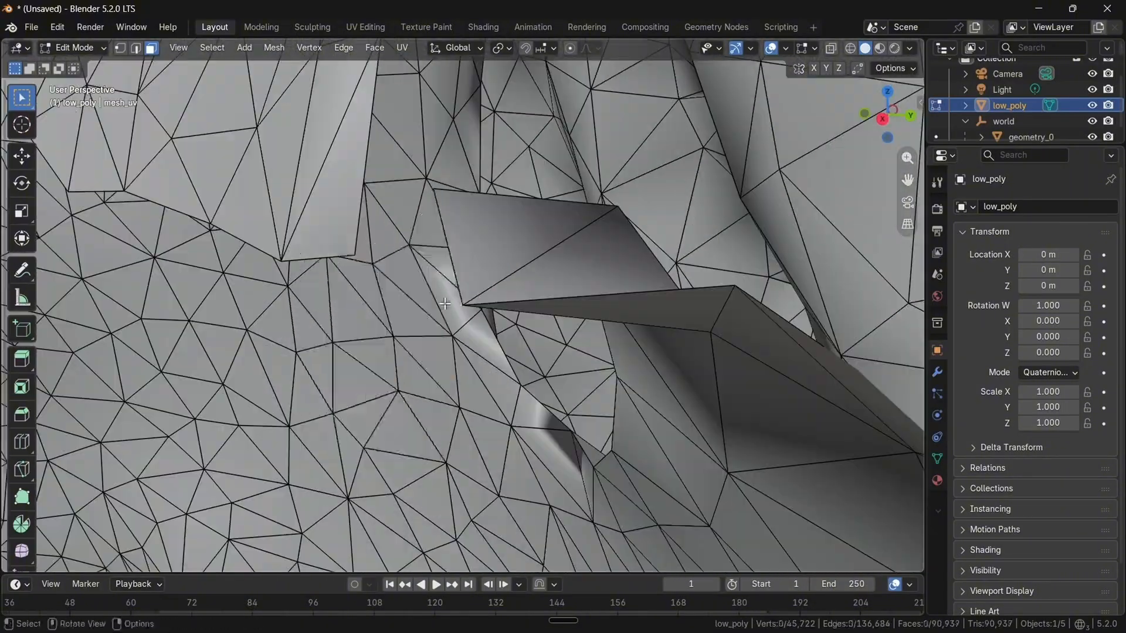
Select an edge loop on the inner skirt lining, grow the selection across the lining and delete it
{"action": "middle_click_drag", "start_coordinate": [446, 304], "coordinate": [505, 328]}
{"action": "key", "text": "l"}
{"action": "middle_click_drag", "start_coordinate": [573, 415], "coordinate": [406, 278]}
{"action": "key", "text": "2"}
{"action": "scroll", "coordinate": [475, 298], "scroll_direction": "down", "scroll_amount": 6}
{"action": "scroll", "coordinate": [417, 393], "scroll_direction": "up", "scroll_amount": 4}
{"action": "left_click", "coordinate": [417, 393], "text": "alt"}
{"action": "scroll", "coordinate": [418, 393], "scroll_direction": "down", "scroll_amount": 5}
{"action": "key", "text": "ctrl+KP_Add"}
{"action": "scroll", "coordinate": [419, 393], "scroll_direction": "down", "scroll_amount": 5}
{"action": "scroll", "coordinate": [413, 267], "scroll_direction": "up", "scroll_amount": 6}
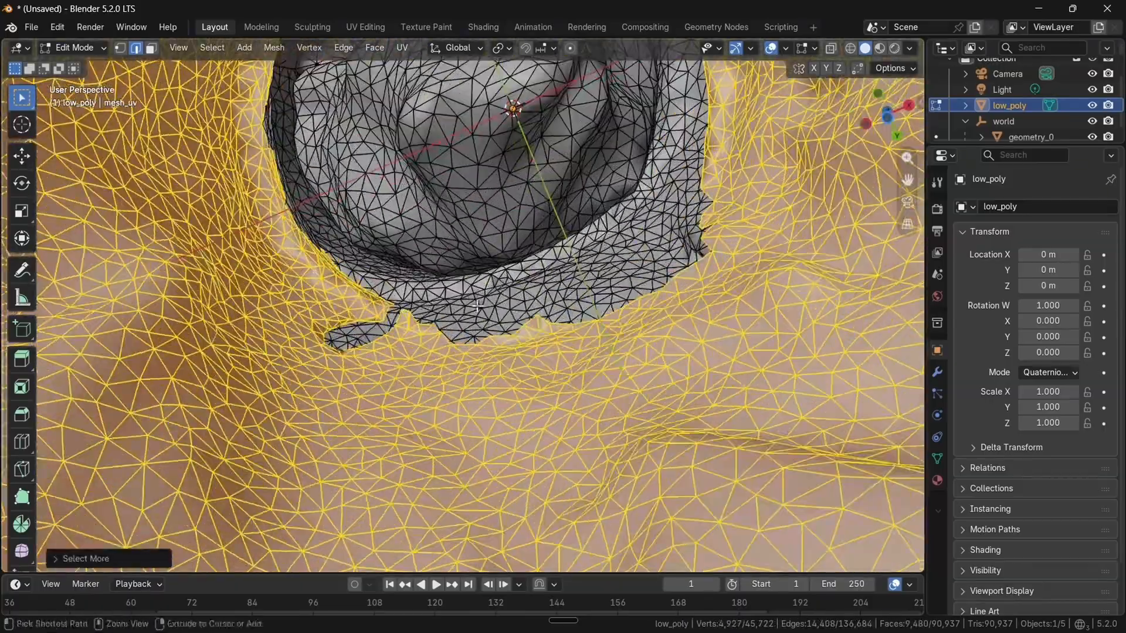
{"action": "middle_click_drag", "start_coordinate": [477, 305], "coordinate": [390, 369]}
{"action": "middle_click_drag", "start_coordinate": [434, 269], "coordinate": [641, 325], "text": "shift"}
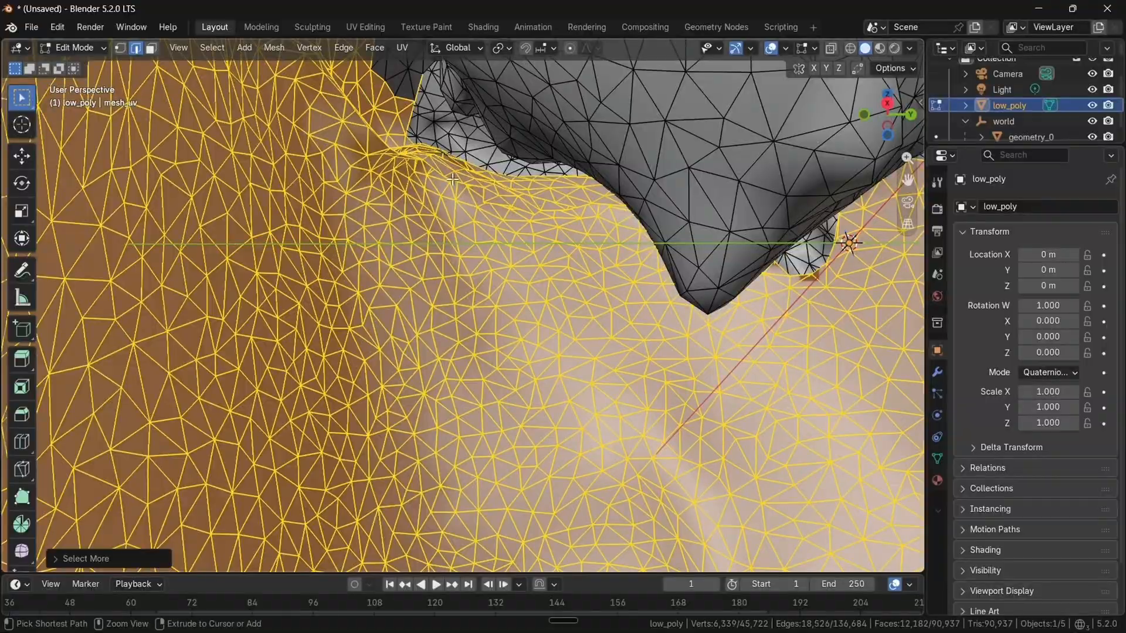
{"action": "middle_click_drag", "start_coordinate": [453, 179], "coordinate": [639, 159]}
{"action": "key", "text": "x"}
{"action": "left_click", "coordinate": [486, 220]}
Examine the waist, torso and back of the mesh for remaining inner surfaces and stray geometry
{"action": "scroll", "coordinate": [615, 224], "scroll_direction": "up", "scroll_amount": 4}
{"action": "scroll", "coordinate": [646, 234], "scroll_direction": "up", "scroll_amount": 5}
{"action": "middle_click_drag", "start_coordinate": [645, 235], "coordinate": [616, 293]}
{"action": "left_click", "coordinate": [725, 392]}
{"action": "key", "text": "KP_Decimal"}
{"action": "scroll", "coordinate": [634, 415], "scroll_direction": "down", "scroll_amount": 12}
{"action": "scroll", "coordinate": [592, 352], "scroll_direction": "up", "scroll_amount": 5}
{"action": "key", "text": "3"}
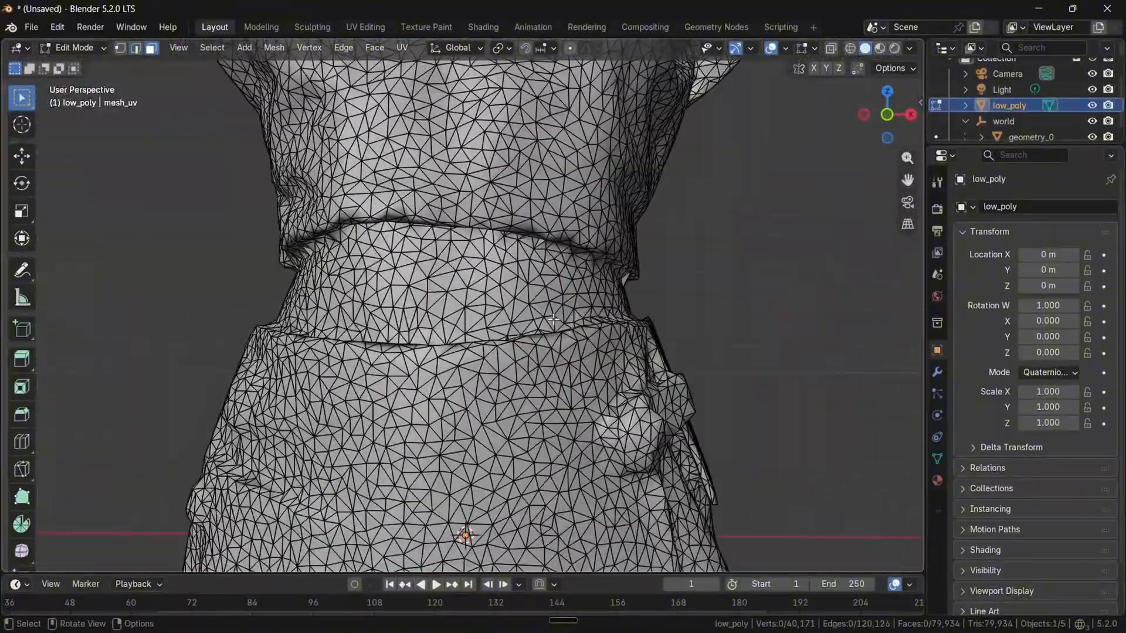
{"action": "left_click", "coordinate": [615, 301]}
{"action": "scroll", "coordinate": [679, 252], "scroll_direction": "up", "scroll_amount": 5}
{"action": "key", "text": "1"}
{"action": "scroll", "coordinate": [679, 253], "scroll_direction": "down", "scroll_amount": 8}
{"action": "middle_click_drag", "start_coordinate": [680, 252], "coordinate": [594, 353]}
{"action": "middle_click_drag", "start_coordinate": [232, 194], "coordinate": [292, 302]}
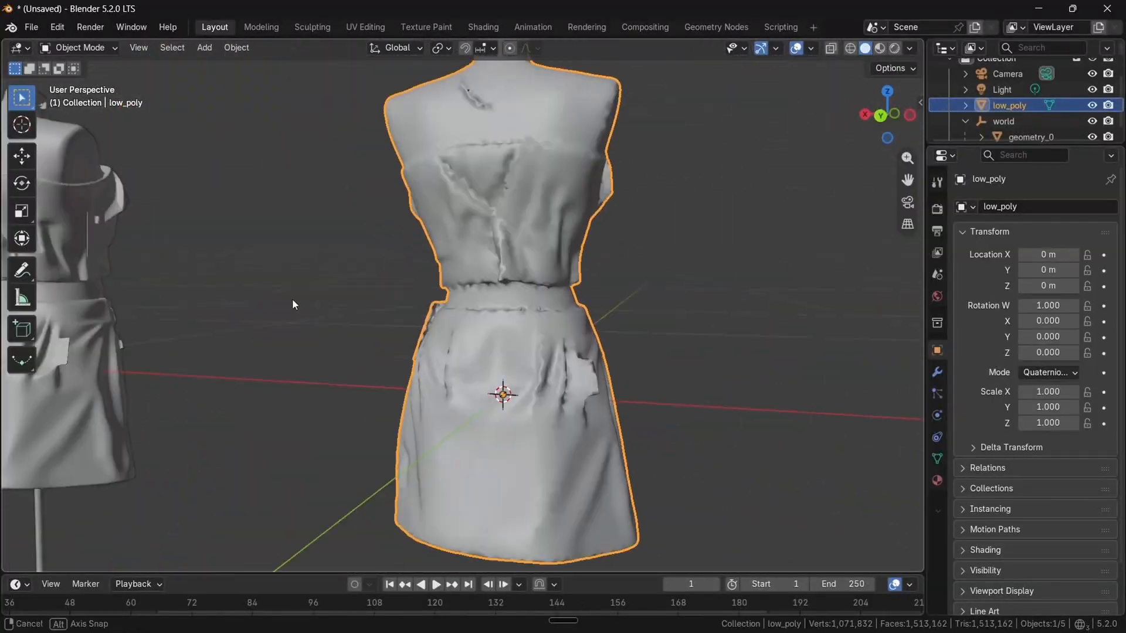
Try to select the domed surface inside the waist by growing the selection from a single vertex
{"action": "scroll", "coordinate": [293, 304], "scroll_direction": "up", "scroll_amount": 4}
{"action": "middle_click_drag", "start_coordinate": [445, 376], "coordinate": [525, 190]}
{"action": "key", "text": "Tab"}
{"action": "key", "text": "KP_Decimal"}
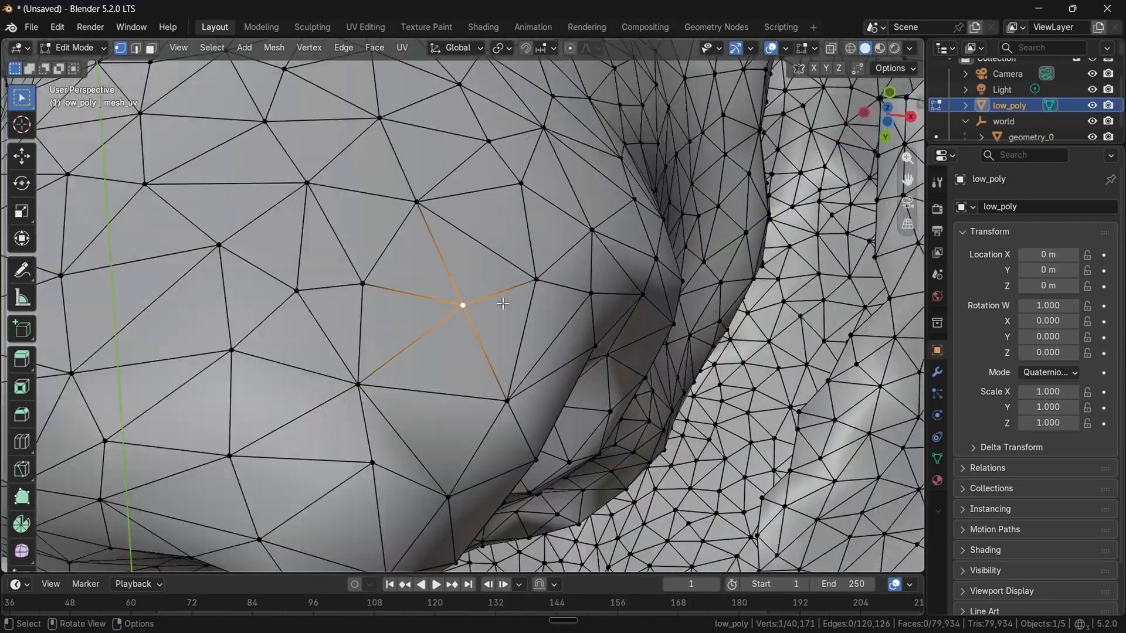
{"action": "scroll", "coordinate": [498, 302], "scroll_direction": "down", "scroll_amount": 6}
{"action": "middle_click_drag", "start_coordinate": [498, 302], "coordinate": [458, 305]}
{"action": "middle_click_drag", "start_coordinate": [457, 305], "coordinate": [639, 308], "text": "shift"}
{"action": "scroll", "coordinate": [680, 323], "scroll_direction": "down", "scroll_amount": 2}
{"action": "key", "text": "ctrl+KP_Add"}
{"action": "key", "text": "ctrl+KP_Add"}
{"action": "key", "text": "ctrl+KP_Add"}
{"action": "key", "text": "ctrl+KP_Add"}
{"action": "key", "text": "ctrl+KP_Add"}
{"action": "key", "text": "ctrl+KP_Add"}
{"action": "key", "text": "ctrl+KP_Add"}
{"action": "key", "text": "ctrl+KP_Add"}
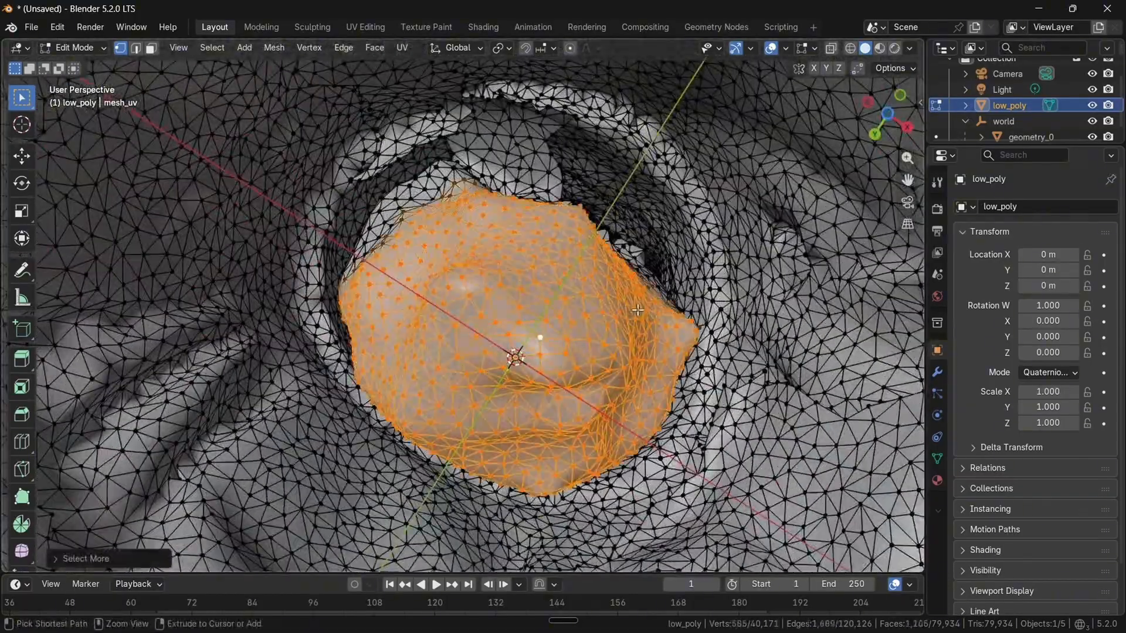
Select the narrow path of faces bridging the inner layers at the waist and delete those faces
{"action": "key", "text": "2"}
{"action": "left_click", "coordinate": [550, 163]}
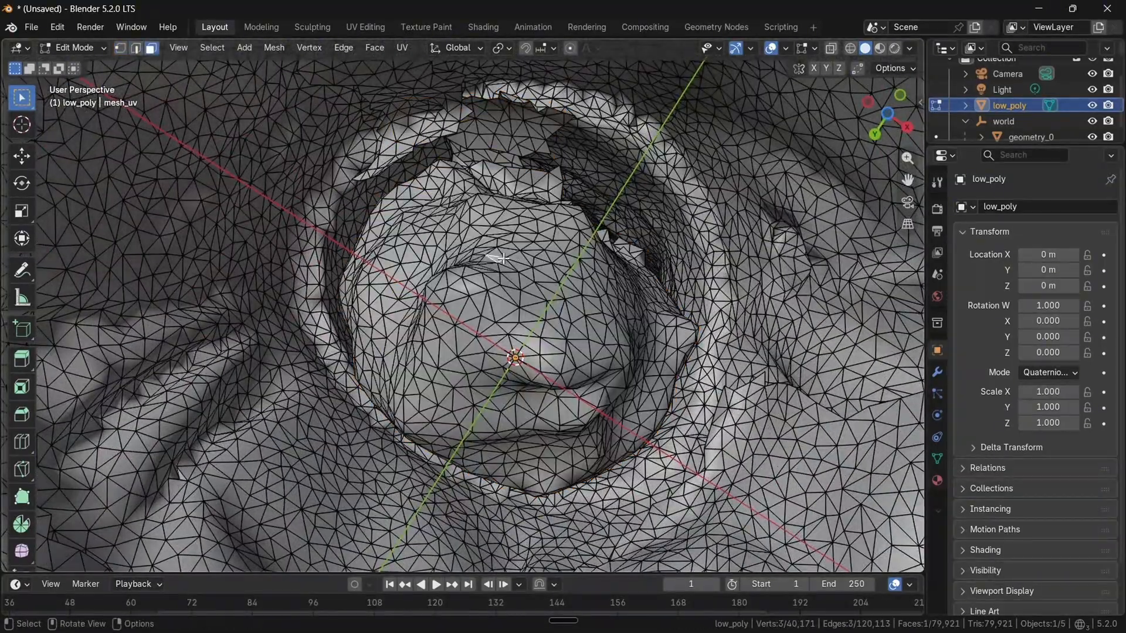
{"action": "middle_click_drag", "start_coordinate": [503, 259], "coordinate": [516, 194]}
{"action": "left_click", "coordinate": [517, 162]}
{"action": "left_click", "coordinate": [461, 120], "text": "ctrl"}
{"action": "scroll", "coordinate": [460, 121], "scroll_direction": "up", "scroll_amount": 2}
{"action": "key", "text": "KP_Decimal"}
{"action": "middle_click_drag", "start_coordinate": [461, 120], "coordinate": [417, 177]}
{"action": "key", "text": "x"}
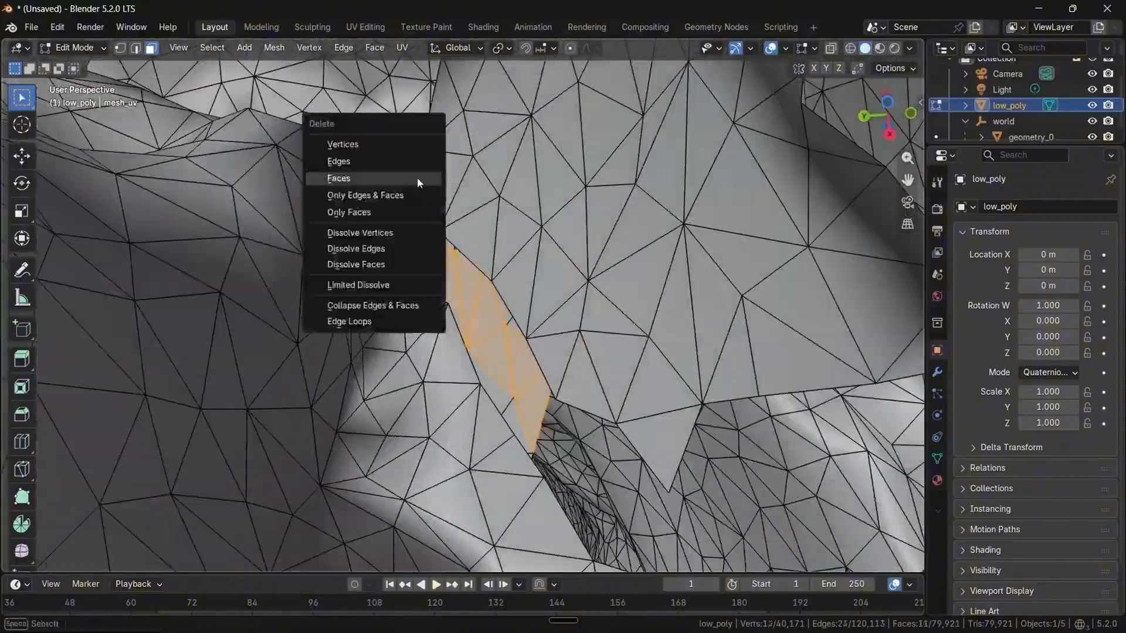
{"action": "left_click", "coordinate": [417, 183]}
Delete the stray faces between the layers along with the disconnected inner piece inside the waist
{"action": "key", "text": "x"}
{"action": "left_click", "coordinate": [409, 212]}
{"action": "key", "text": "l"}
{"action": "scroll", "coordinate": [435, 316], "scroll_direction": "down", "scroll_amount": 5}
{"action": "key", "text": "x"}
{"action": "left_click", "coordinate": [436, 316]}
{"action": "middle_click_drag", "start_coordinate": [436, 317], "coordinate": [411, 452]}
{"action": "key", "text": "l"}
{"action": "left_click", "coordinate": [542, 226]}
Select all non-manifold edges in edge selection mode and fill the open boundaries with faces
{"action": "key", "text": "Tab"}
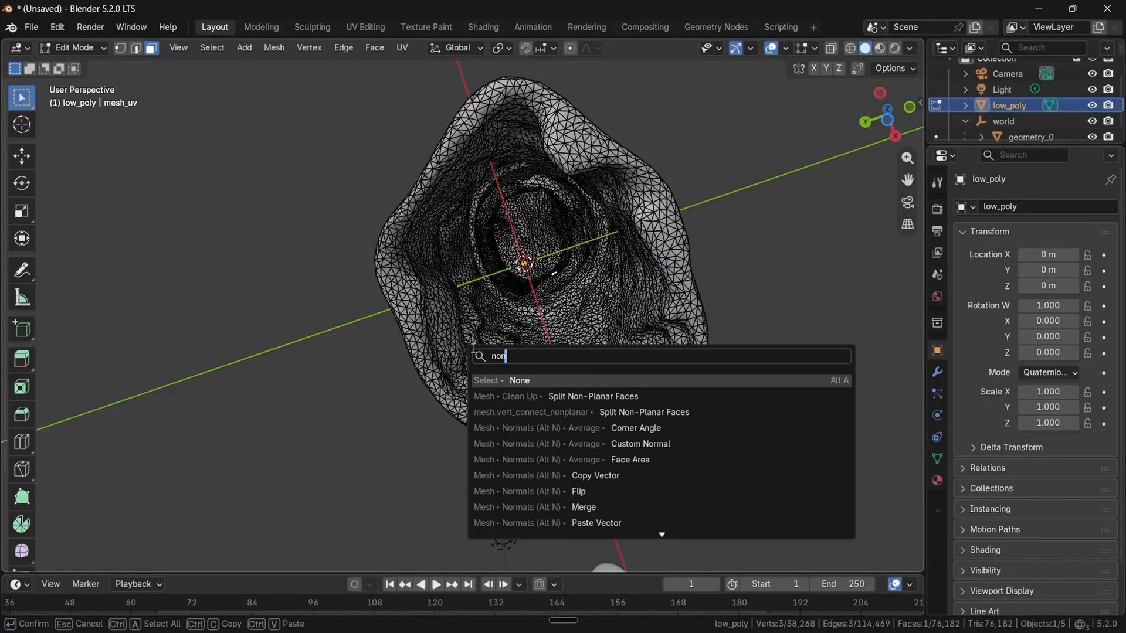
{"action": "key", "text": "2"}
{"action": "scroll", "coordinate": [475, 343], "scroll_direction": "up", "scroll_amount": 3}
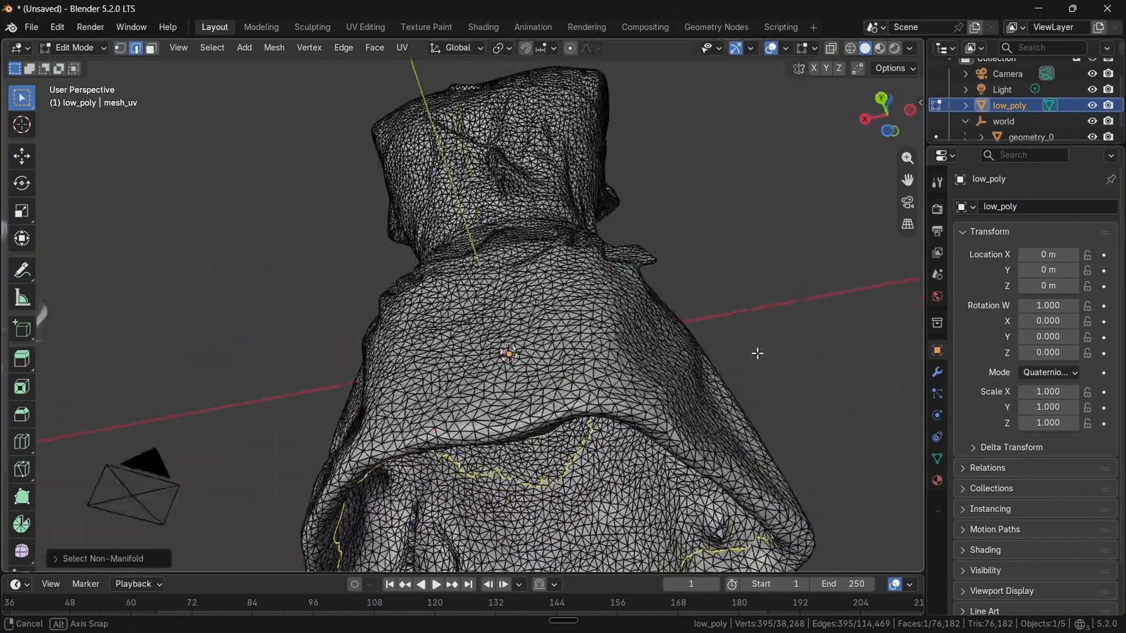
{"action": "middle_click_drag", "start_coordinate": [758, 353], "coordinate": [542, 242]}
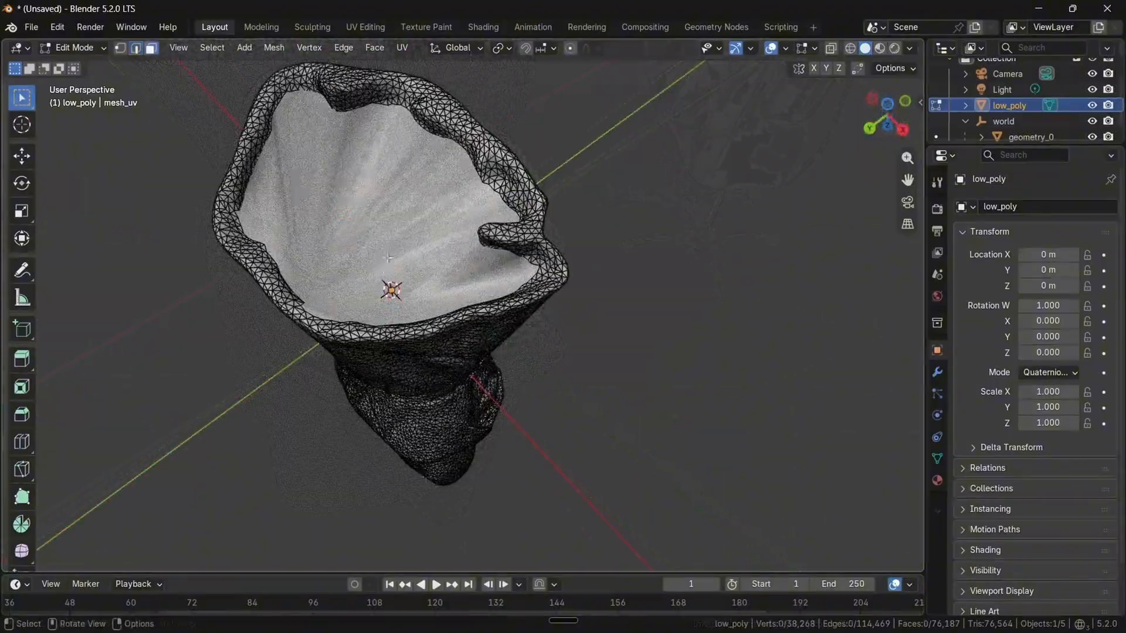
Hide the new skirt cap, grow a selection across the inner skirt surface behind it and delete those faces
{"action": "key", "text": "h"}
{"action": "scroll", "coordinate": [391, 254], "scroll_direction": "up", "scroll_amount": 3}
{"action": "left_click", "coordinate": [420, 294]}
{"action": "middle_click_drag", "start_coordinate": [420, 293], "coordinate": [560, 349]}
{"action": "scroll", "coordinate": [528, 381], "scroll_direction": "down", "scroll_amount": 4}
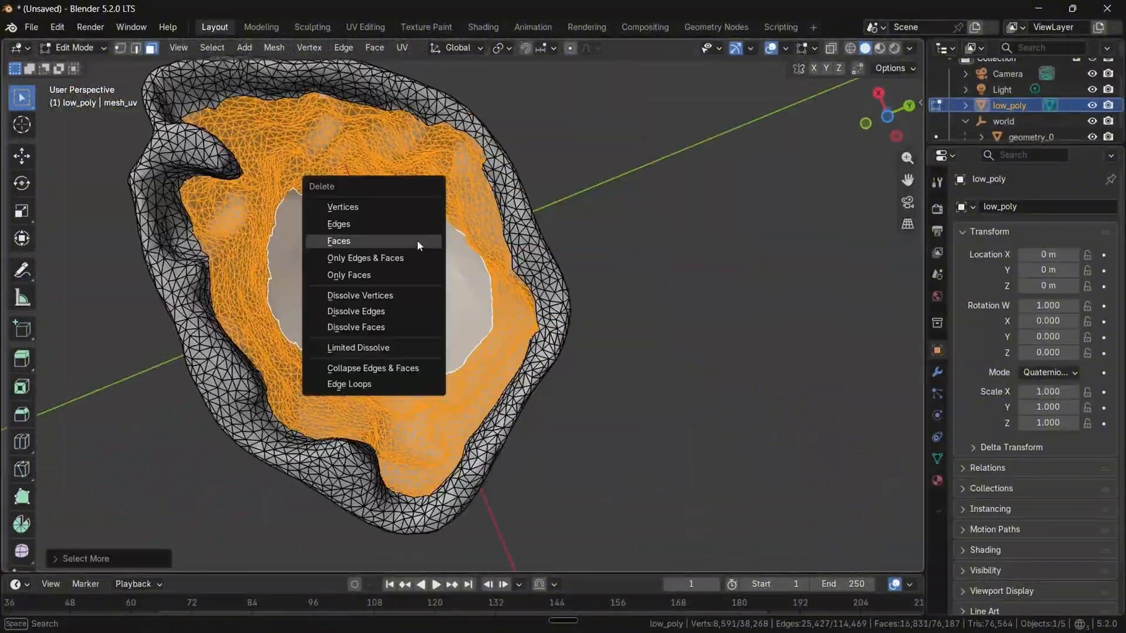
Hide the cap faces, grow a selection across the shell lining the waist and delete it
{"action": "key", "text": "h"}
{"action": "scroll", "coordinate": [417, 266], "scroll_direction": "up", "scroll_amount": 5}
{"action": "left_click", "coordinate": [493, 203]}
{"action": "middle_click_drag", "start_coordinate": [503, 198], "coordinate": [548, 206]}
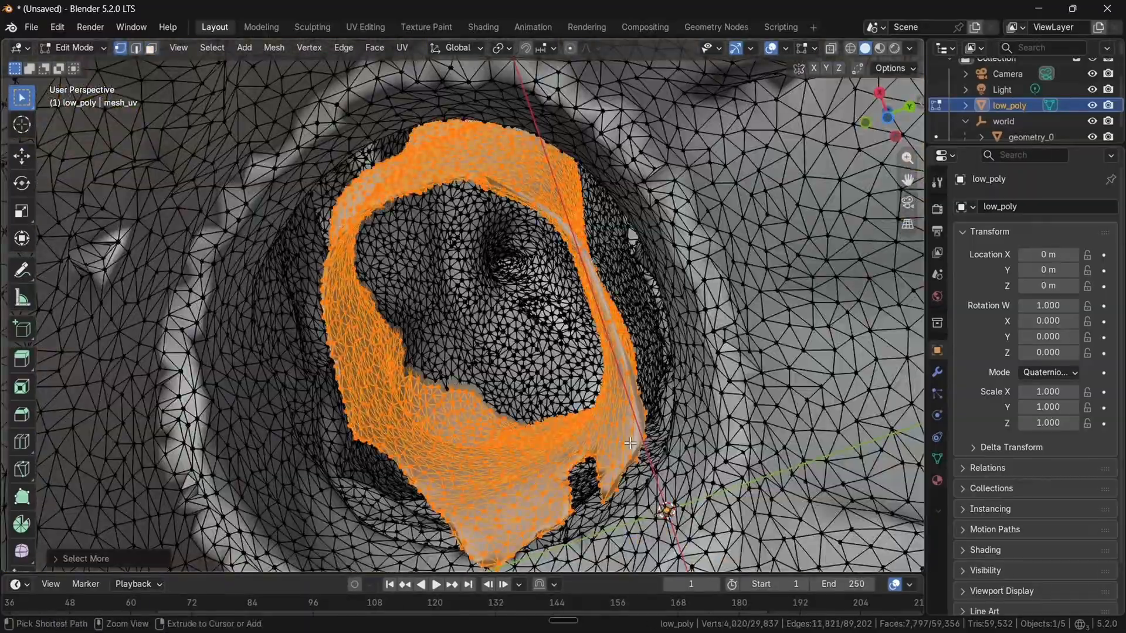
{"action": "scroll", "coordinate": [630, 444], "scroll_direction": "down", "scroll_amount": 8}
{"action": "middle_click_drag", "start_coordinate": [630, 444], "coordinate": [551, 243]}
Select the ring of faces joining the tubular flap to the hole's edge and delete it
{"action": "scroll", "coordinate": [375, 352], "scroll_direction": "up", "scroll_amount": 6}
{"action": "scroll", "coordinate": [532, 236], "scroll_direction": "up", "scroll_amount": 5}
{"action": "scroll", "coordinate": [551, 243], "scroll_direction": "down", "scroll_amount": 3}
{"action": "middle_click_drag", "start_coordinate": [552, 244], "coordinate": [625, 299]}
{"action": "scroll", "coordinate": [558, 234], "scroll_direction": "up", "scroll_amount": 3}
{"action": "scroll", "coordinate": [626, 234], "scroll_direction": "up", "scroll_amount": 2}
{"action": "left_click", "coordinate": [564, 250]}
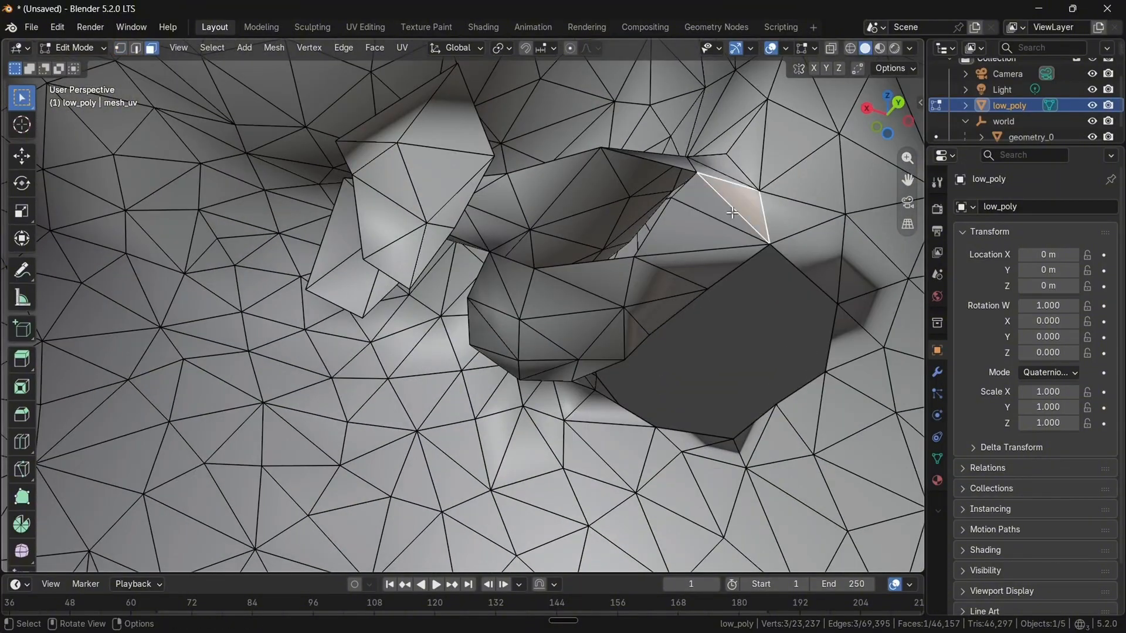
{"action": "left_click", "coordinate": [556, 380], "text": "ctrl"}
{"action": "middle_click_drag", "start_coordinate": [556, 380], "coordinate": [340, 434]}
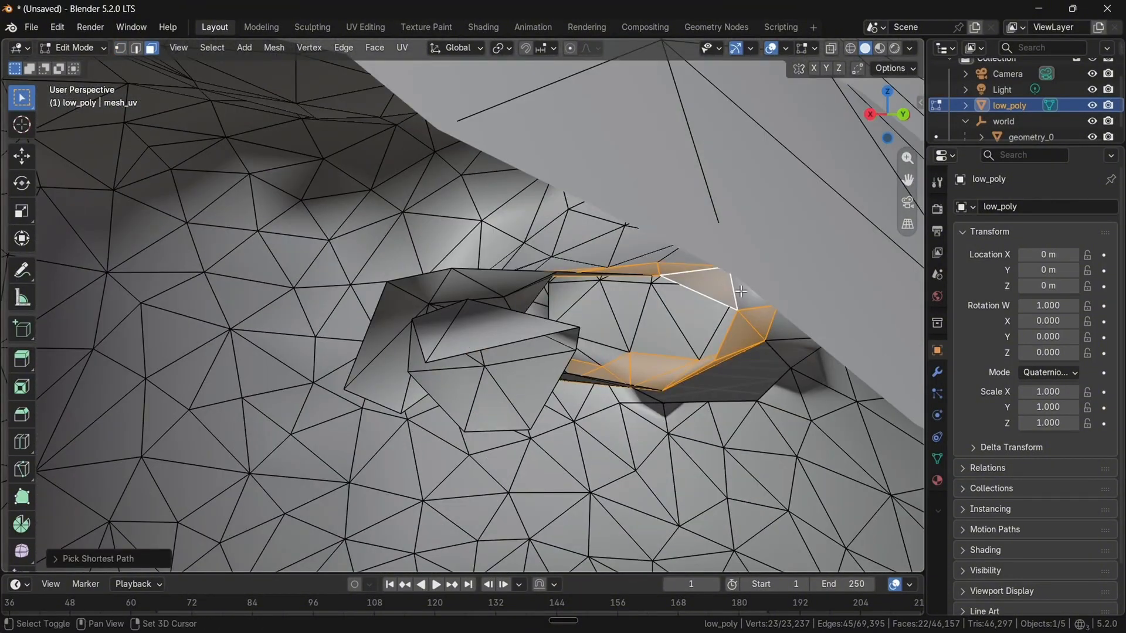
{"action": "left_click", "coordinate": [741, 291], "text": "shift"}
{"action": "key", "text": "x"}
{"action": "left_click", "coordinate": [740, 293]}
Delete the loose fragment near the hole and the path of faces along the remaining folded flap
{"action": "middle_click_drag", "start_coordinate": [740, 294], "coordinate": [470, 284]}
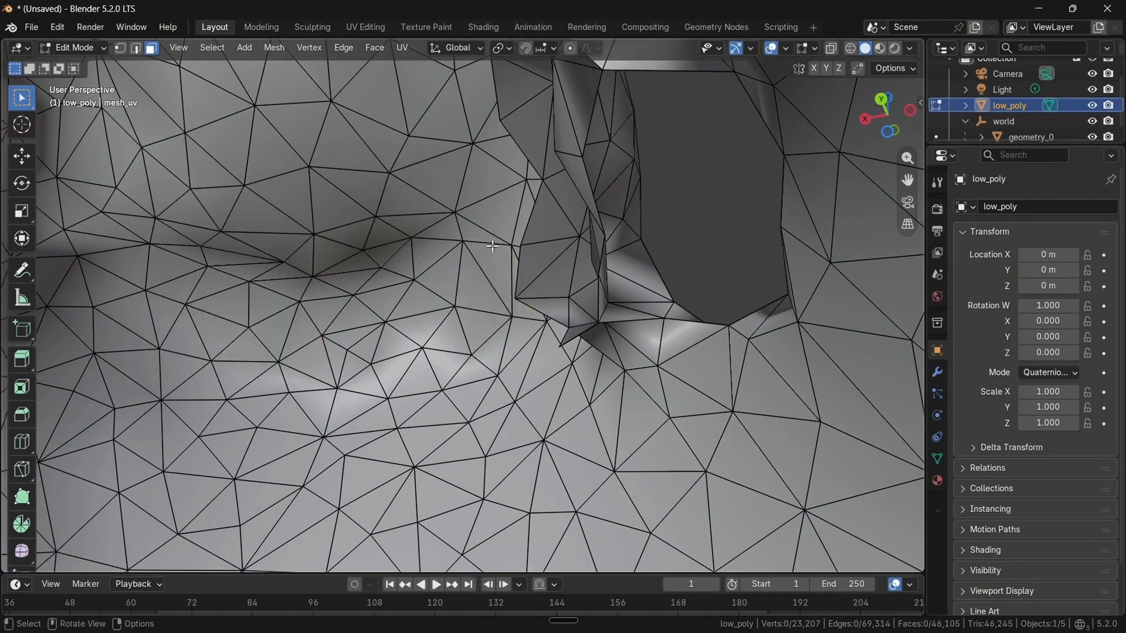
{"action": "left_click", "coordinate": [662, 301]}
{"action": "middle_click_drag", "start_coordinate": [493, 246], "coordinate": [718, 141]}
{"action": "left_click", "coordinate": [472, 359], "text": "ctrl"}
{"action": "middle_click_drag", "start_coordinate": [472, 359], "coordinate": [418, 357]}
{"action": "key", "text": "x"}
{"action": "left_click", "coordinate": [464, 409]}
Circle-select the leftover faces beside the hole and delete them
{"action": "mouse_move", "coordinate": [465, 408]}
{"action": "middle_mouse_down"}
{"action": "mouse_move", "coordinate": [499, 337]}
{"action": "mouse_move", "coordinate": [663, 317]}
{"action": "middle_mouse_up"}
{"action": "key", "text": "c"}
{"action": "key", "text": "Delete"}
{"action": "middle_click_drag", "start_coordinate": [514, 331], "coordinate": [513, 454]}
Use X-ray and edge selection to pick the remaining linked inner geometry, and delete it
{"action": "key", "text": "alt+z"}
{"action": "left_click", "coordinate": [562, 381]}
{"action": "key", "text": "2"}
{"action": "key", "text": "alt+z"}
{"action": "key", "text": "l"}
{"action": "middle_click_drag", "start_coordinate": [585, 341], "coordinate": [560, 383]}
{"action": "scroll", "coordinate": [589, 225], "scroll_direction": "down", "scroll_amount": 8}
{"action": "key", "text": "x"}
{"action": "scroll", "coordinate": [501, 460], "scroll_direction": "up", "scroll_amount": 8}
{"action": "scroll", "coordinate": [541, 390], "scroll_direction": "down", "scroll_amount": 2}
Select the non-manifold edges and fill the jagged hole in the upper torso with a face
{"action": "key", "text": "F3"}
{"action": "key", "text": "Return"}
{"action": "scroll", "coordinate": [541, 389], "scroll_direction": "down", "scroll_amount": 6}
{"action": "left_click", "coordinate": [573, 473]}
{"action": "mouse_move", "coordinate": [585, 493]}
{"action": "middle_mouse_down"}
{"action": "mouse_move", "coordinate": [598, 48]}
{"action": "mouse_move", "coordinate": [603, 209]}
{"action": "mouse_move", "coordinate": [556, 249]}
{"action": "mouse_move", "coordinate": [646, 292]}
{"action": "mouse_move", "coordinate": [493, 188]}
{"action": "middle_mouse_up"}
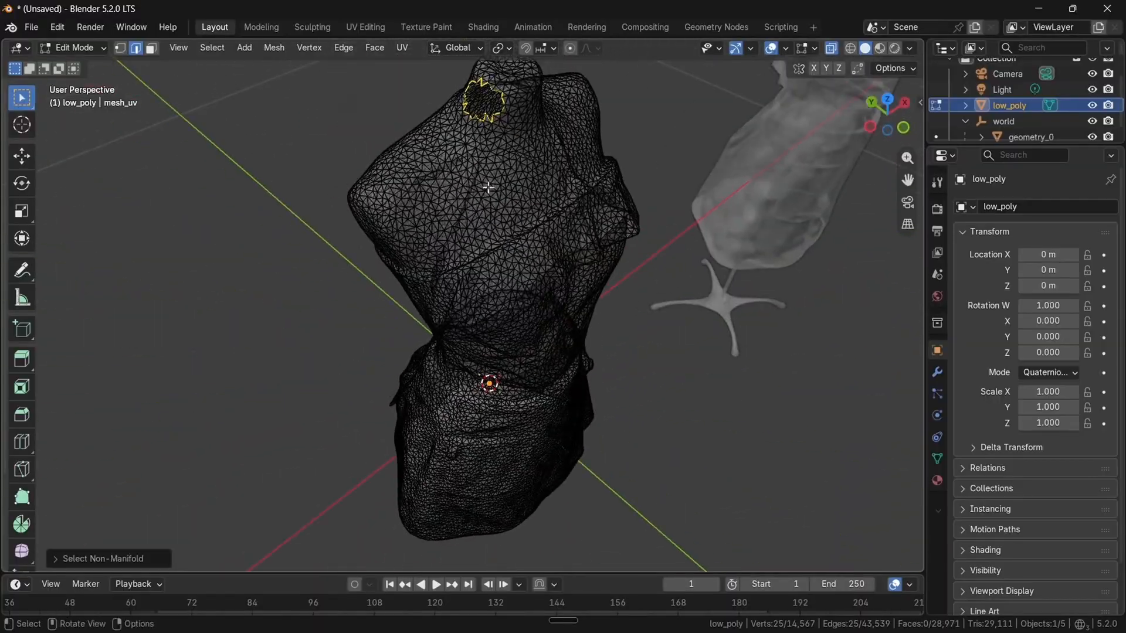
{"action": "key", "text": "f"}
{"action": "scroll", "coordinate": [534, 248], "scroll_direction": "up", "scroll_amount": 5}
Return to Object Mode, turn off X-ray and check the closed mannequin from several sides
{"action": "key", "text": "Tab"}
{"action": "scroll", "coordinate": [616, 237], "scroll_direction": "down", "scroll_amount": 4}
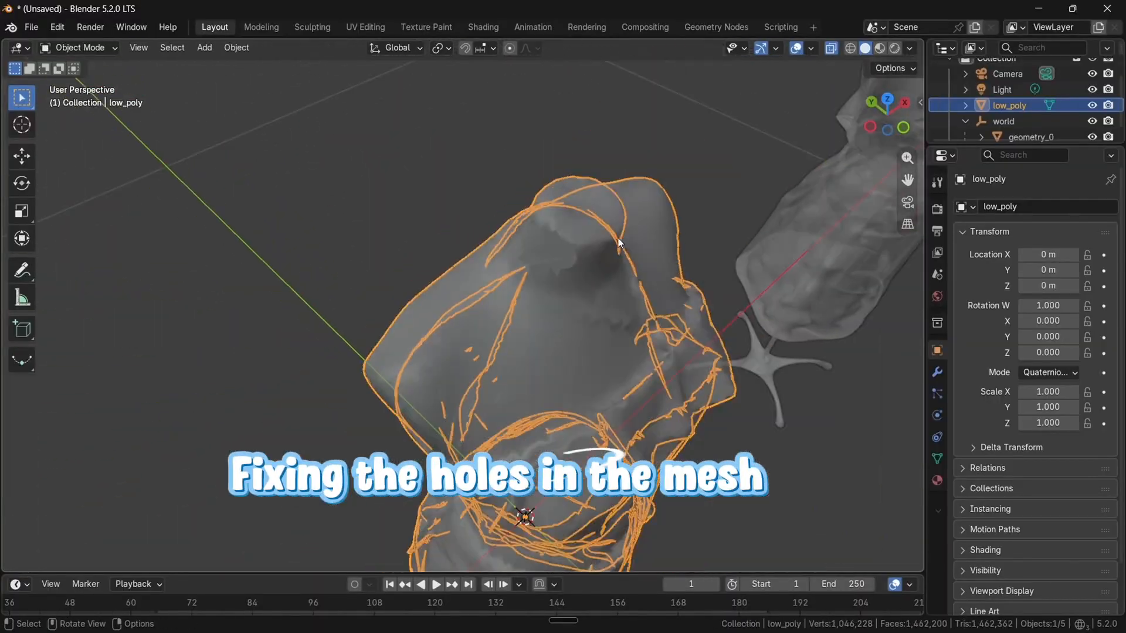
{"action": "middle_click_drag", "start_coordinate": [618, 238], "coordinate": [588, 221]}
{"action": "scroll", "coordinate": [588, 221], "scroll_direction": "up", "scroll_amount": 2}
{"action": "key", "text": "z"}
{"action": "left_click", "coordinate": [575, 272]}
{"action": "scroll", "coordinate": [574, 272], "scroll_direction": "down", "scroll_amount": 4}
{"action": "mouse_move", "coordinate": [574, 272]}
{"action": "middle_mouse_down"}
{"action": "mouse_move", "coordinate": [541, 238]}
{"action": "mouse_move", "coordinate": [554, 203]}
{"action": "middle_mouse_up"}
{"action": "scroll", "coordinate": [554, 202], "scroll_direction": "down", "scroll_amount": 2}
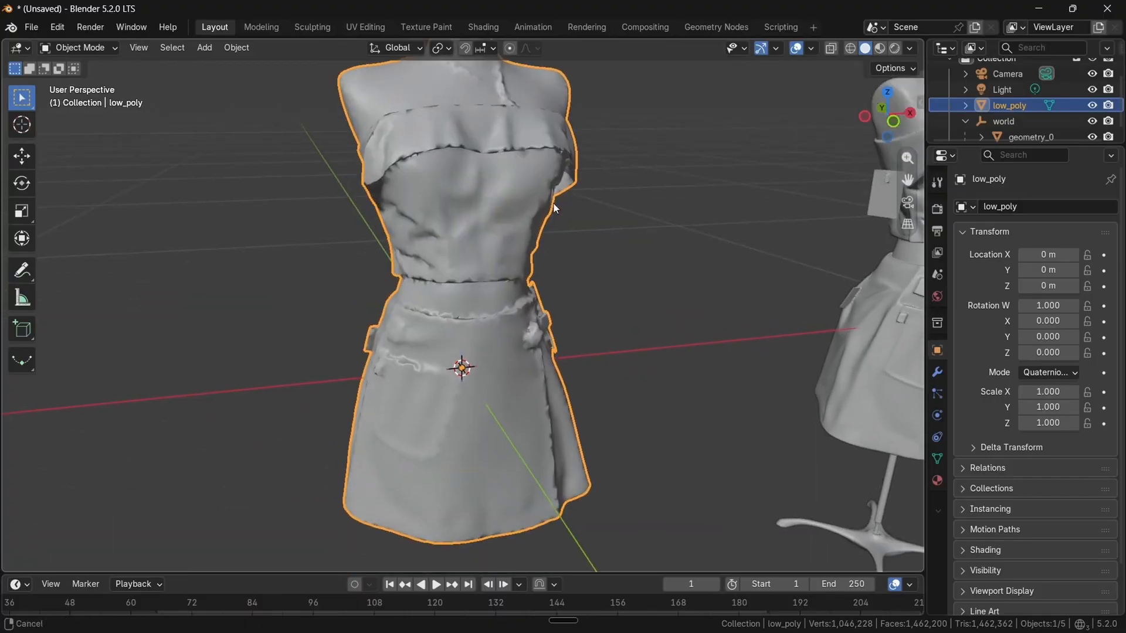
Save the file as zex_skirt.blend in Assorted Projects and remesh low_poly with Quad Remesher at a quad count of 5000
{"action": "scroll", "coordinate": [528, 211], "scroll_direction": "up", "scroll_amount": 3}
{"action": "key", "text": "z"}
{"action": "left_click", "coordinate": [400, 164]}
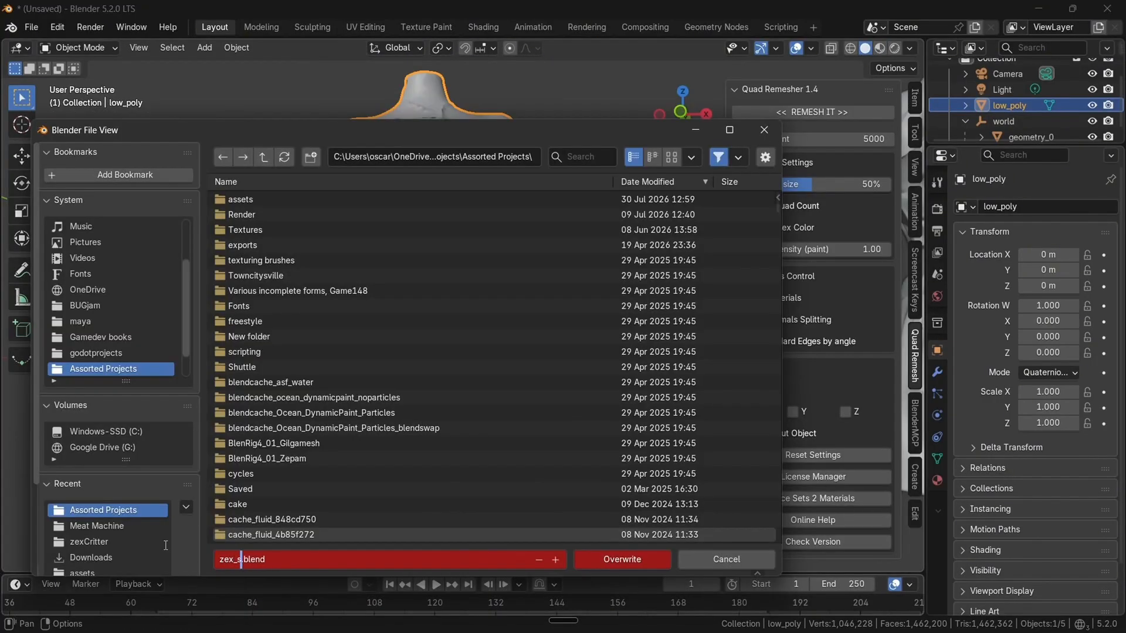
{"action": "key", "text": "Return"}
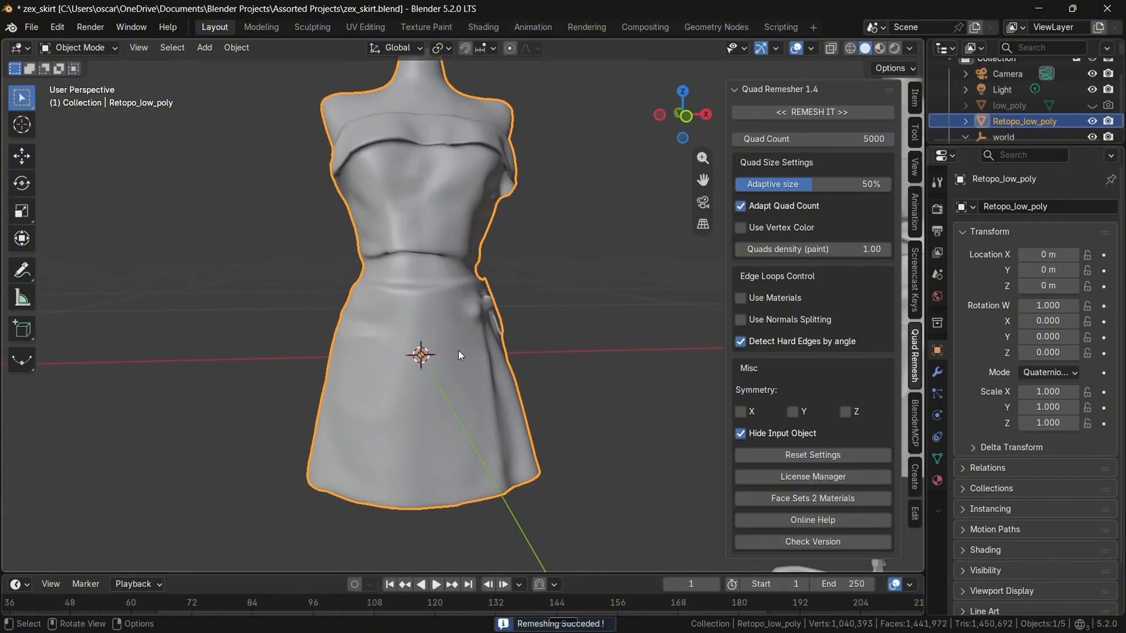
Examine the remeshed mannequin's quad topology and surface from several angles in Edit Mode and Object Mode
{"action": "key", "text": "Tab"}
{"action": "middle_click_drag", "start_coordinate": [459, 355], "coordinate": [262, 324]}
{"action": "scroll", "coordinate": [398, 321], "scroll_direction": "up", "scroll_amount": 4}
{"action": "key", "text": "Tab"}
{"action": "scroll", "coordinate": [398, 321], "scroll_direction": "down", "scroll_amount": 4}
{"action": "middle_click_drag", "start_coordinate": [398, 322], "coordinate": [555, 283]}
{"action": "left_click", "coordinate": [555, 284]}
{"action": "left_click", "coordinate": [418, 251]}
{"action": "key", "text": "Tab"}
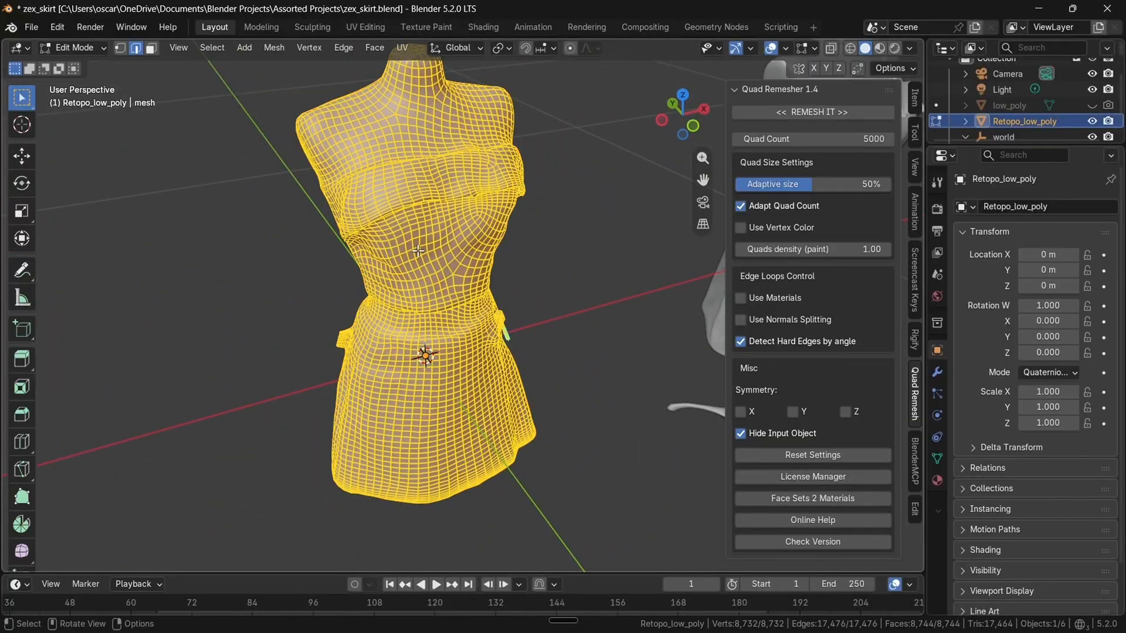
{"action": "middle_click_drag", "start_coordinate": [418, 252], "coordinate": [449, 334], "text": "shift"}
{"action": "scroll", "coordinate": [465, 332], "scroll_direction": "down", "scroll_amount": 3}
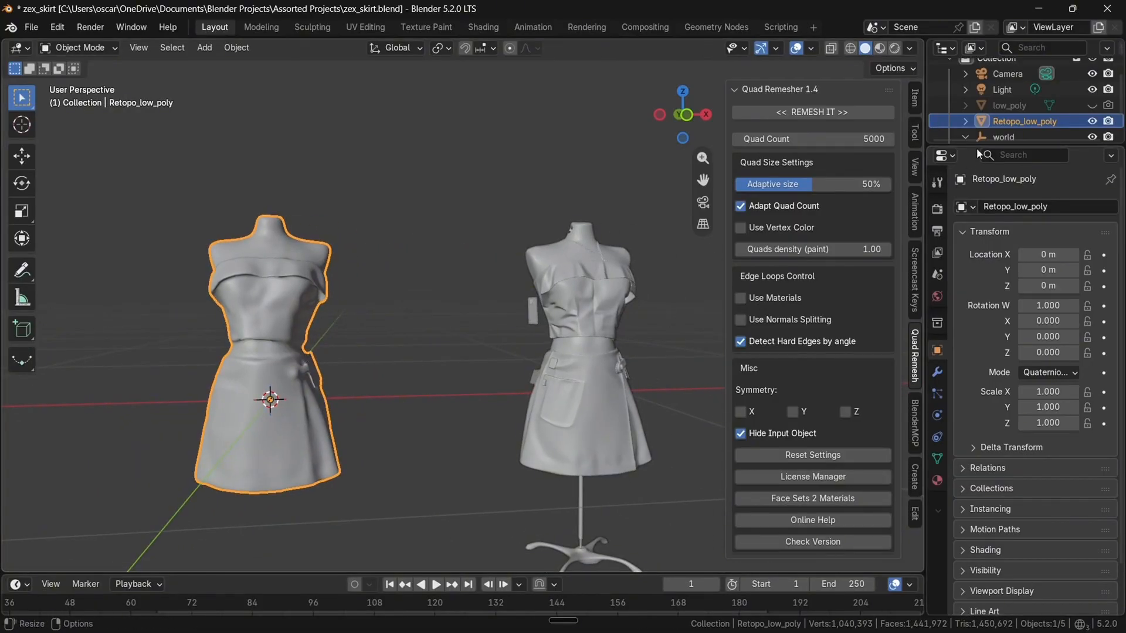
Enlarge the Outliner's height and inspect the remeshed mannequin Retopo_low_poly up close
{"action": "left_click_drag", "start_coordinate": [976, 148], "coordinate": [977, 359]}
{"action": "scroll", "coordinate": [309, 363], "scroll_direction": "up", "scroll_amount": 4}
{"action": "middle_click_drag", "start_coordinate": [305, 363], "coordinate": [507, 313], "text": "shift"}
{"action": "scroll", "coordinate": [352, 381], "scroll_direction": "up", "scroll_amount": 2}
{"action": "middle_click_drag", "start_coordinate": [326, 393], "coordinate": [372, 394], "text": "shift"}
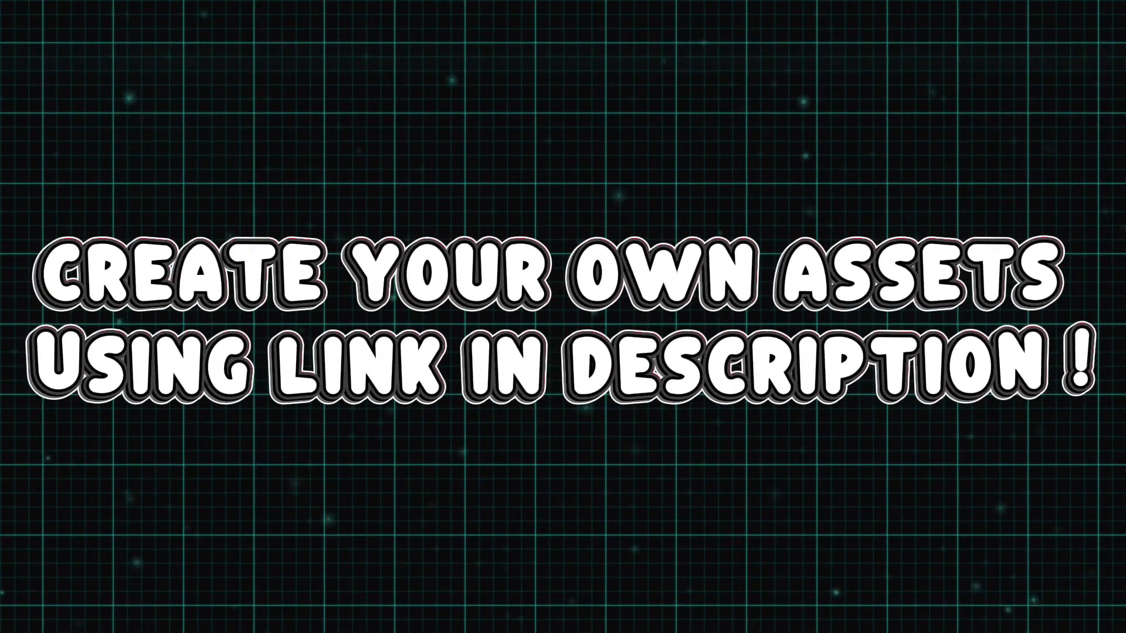